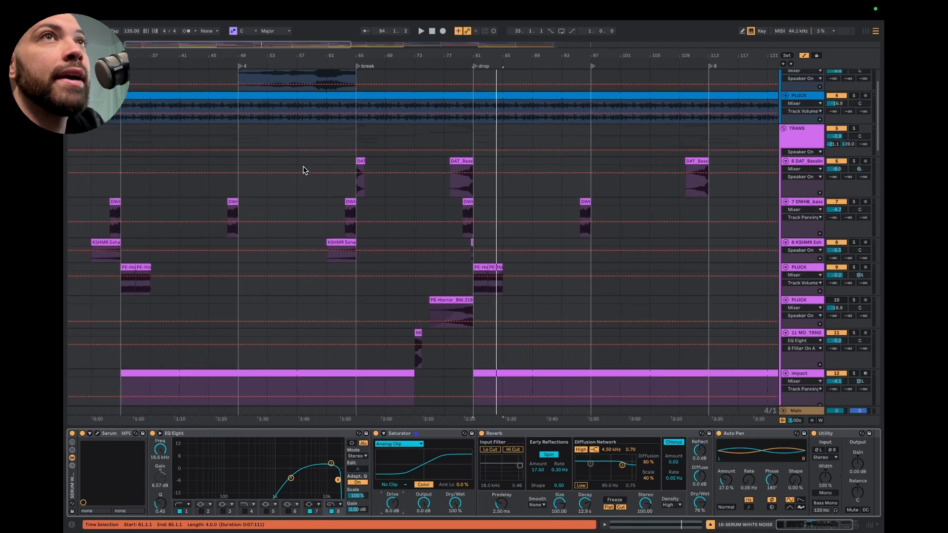
Examine the transition effect tracks in the arrangement from section 3 through the break and drop
{"action": "scroll", "coordinate": [302, 165], "scroll_direction": "up", "scroll_amount": 1}
{"action": "scroll", "coordinate": [345, 187], "scroll_direction": "down", "scroll_amount": 3}
{"action": "scroll", "coordinate": [377, 199], "scroll_direction": "down", "scroll_amount": 5}
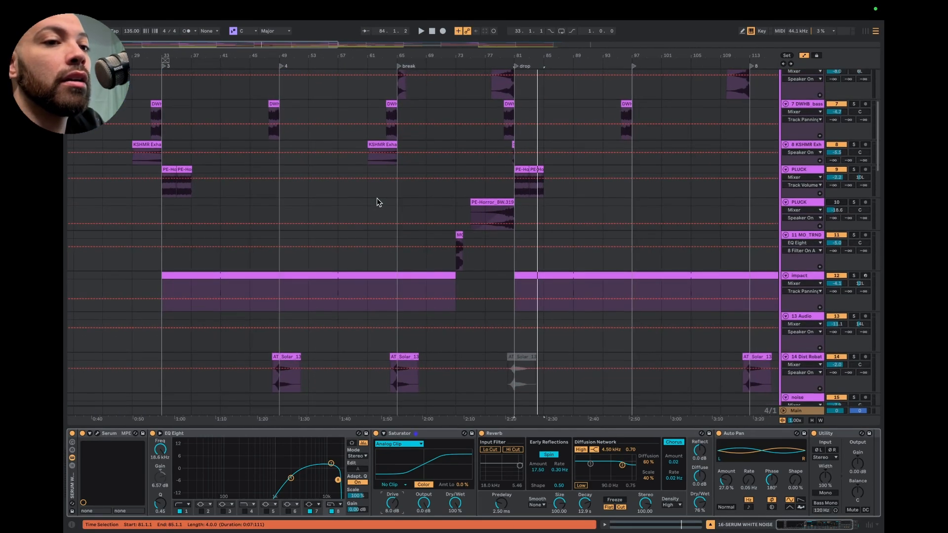
{"action": "scroll", "coordinate": [378, 198], "scroll_direction": "left", "scroll_amount": 2}
{"action": "scroll", "coordinate": [508, 231], "scroll_direction": "down", "scroll_amount": 2}
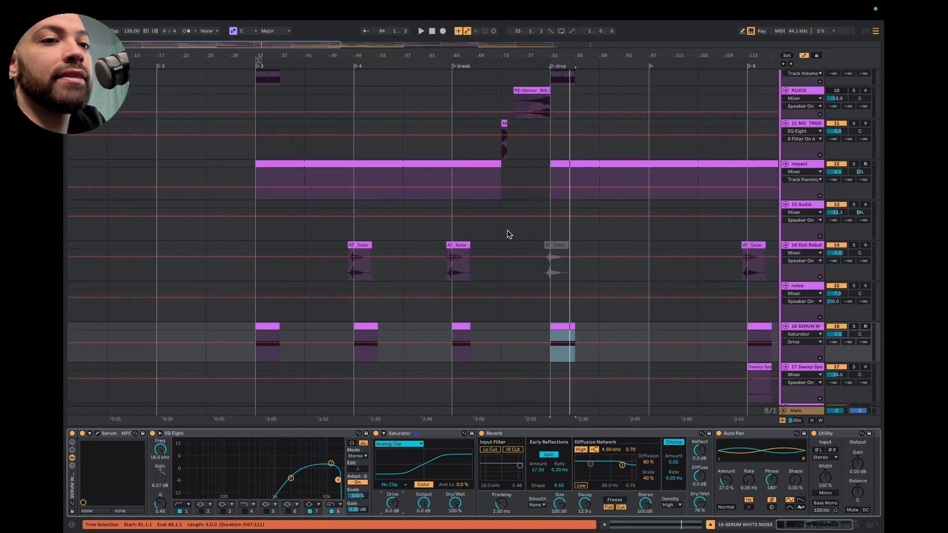
{"action": "scroll", "coordinate": [508, 231], "scroll_direction": "down", "scroll_amount": 5}
{"action": "scroll", "coordinate": [507, 234], "scroll_direction": "left", "scroll_amount": 3}
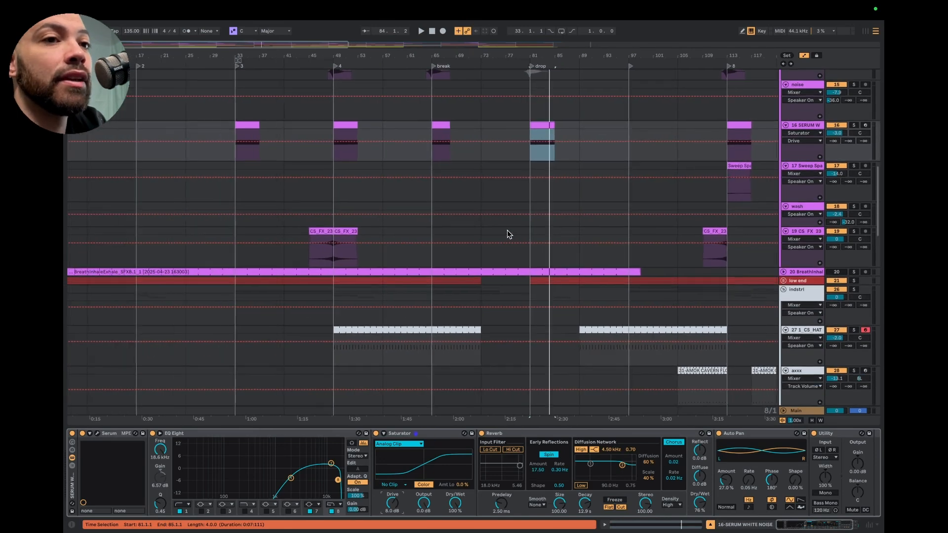
{"action": "scroll", "coordinate": [509, 233], "scroll_direction": "up", "scroll_amount": 10}
{"action": "scroll", "coordinate": [512, 236], "scroll_direction": "down", "scroll_amount": 1}
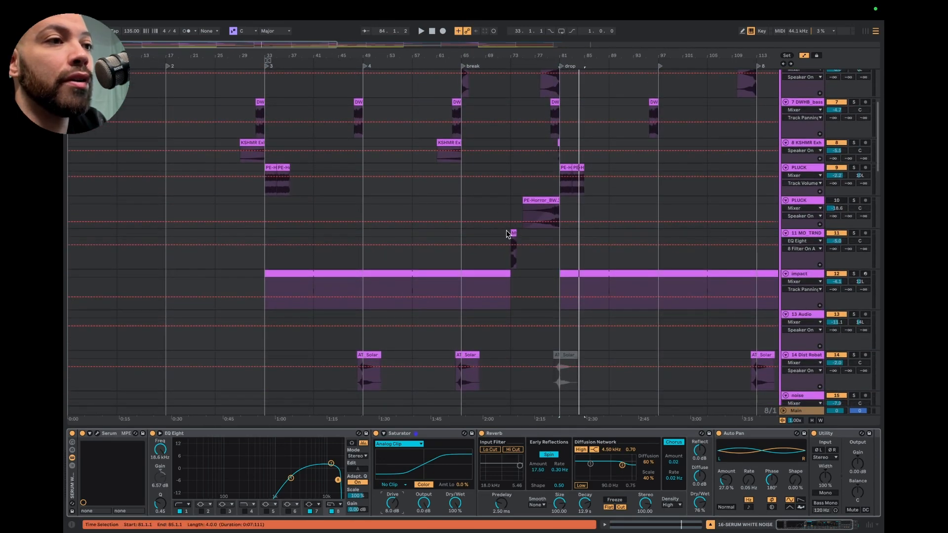
Play back the lead-ins to section 3 and section 2 while looking over the transition, percussion and vocal tracks
{"action": "left_click", "coordinate": [250, 61]}
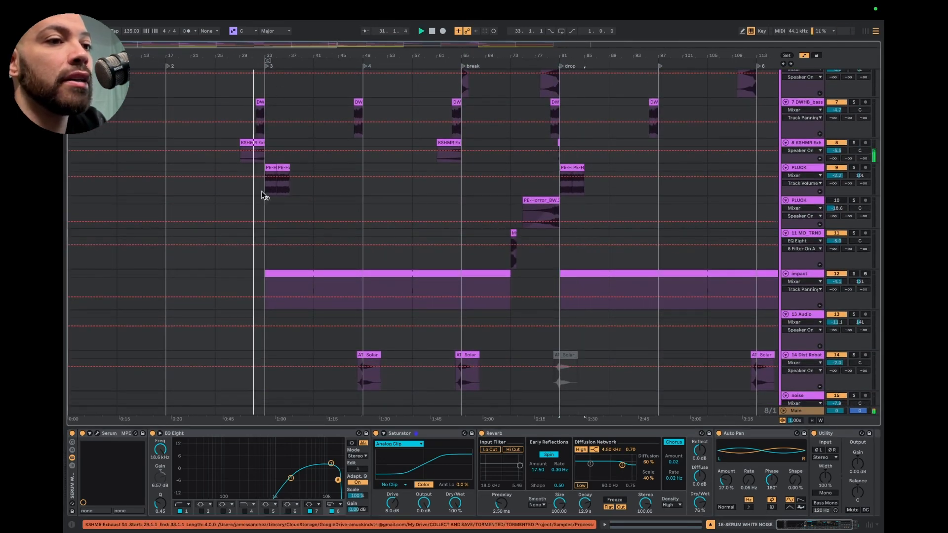
{"action": "left_click", "coordinate": [156, 62]}
{"action": "scroll", "coordinate": [201, 192], "scroll_direction": "down", "scroll_amount": 15}
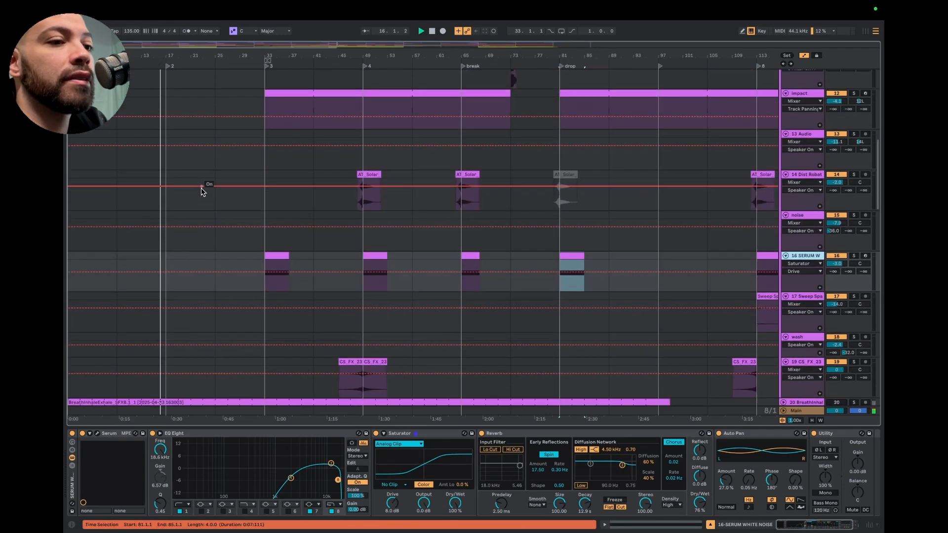
{"action": "scroll", "coordinate": [201, 192], "scroll_direction": "down", "scroll_amount": 5}
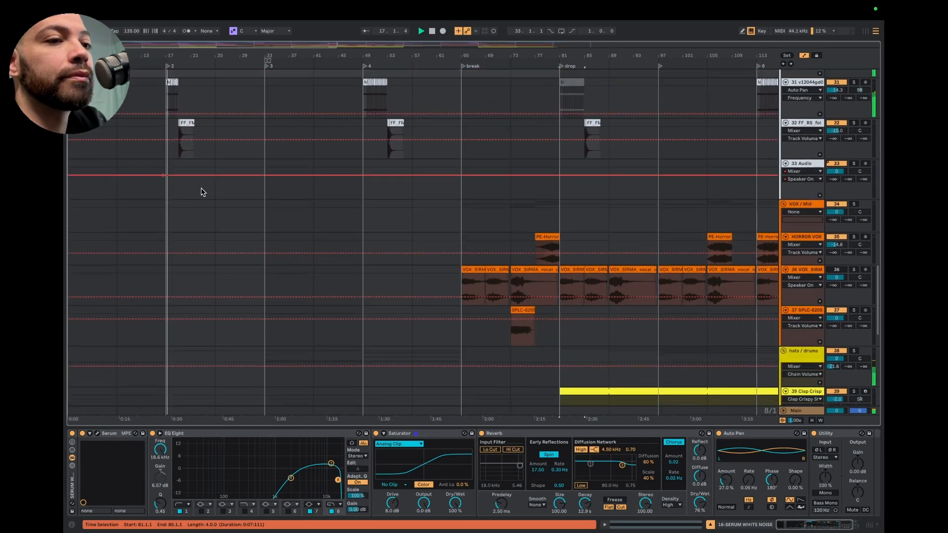
{"action": "scroll", "coordinate": [212, 184], "scroll_direction": "up", "scroll_amount": 1}
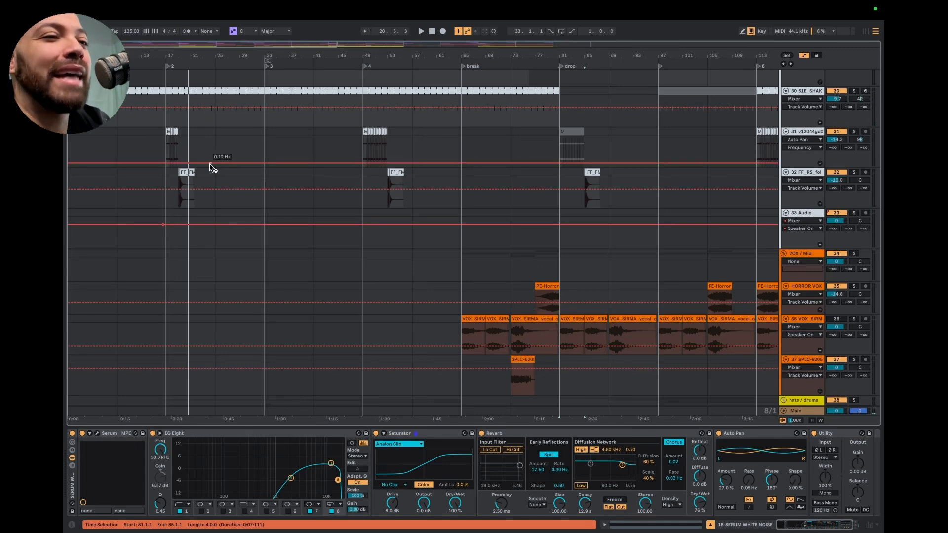
Hide the device chain of the Serum white noise track to give the arrangement more room
{"action": "scroll", "coordinate": [192, 157], "scroll_direction": "up", "scroll_amount": 5}
{"action": "scroll", "coordinate": [192, 161], "scroll_direction": "up", "scroll_amount": 1}
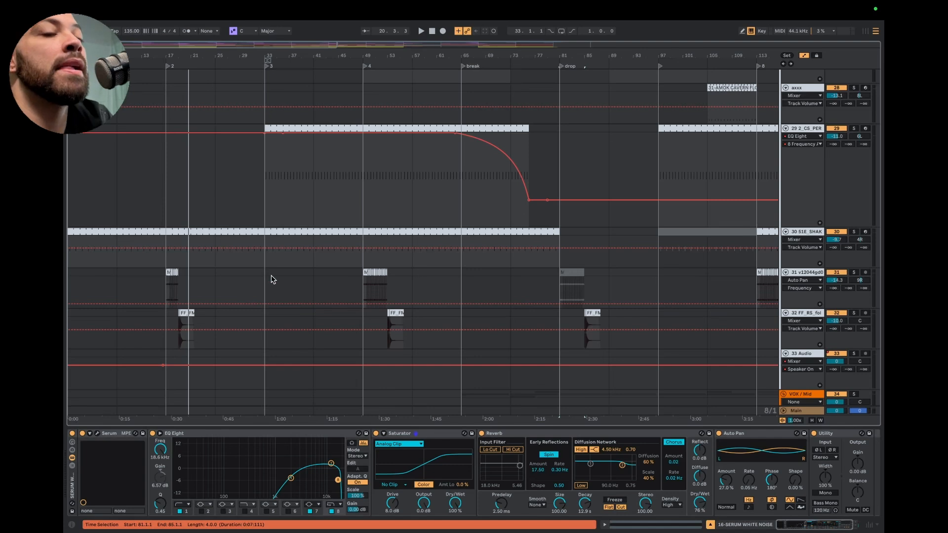
{"action": "scroll", "coordinate": [311, 147], "scroll_direction": "up", "scroll_amount": 5}
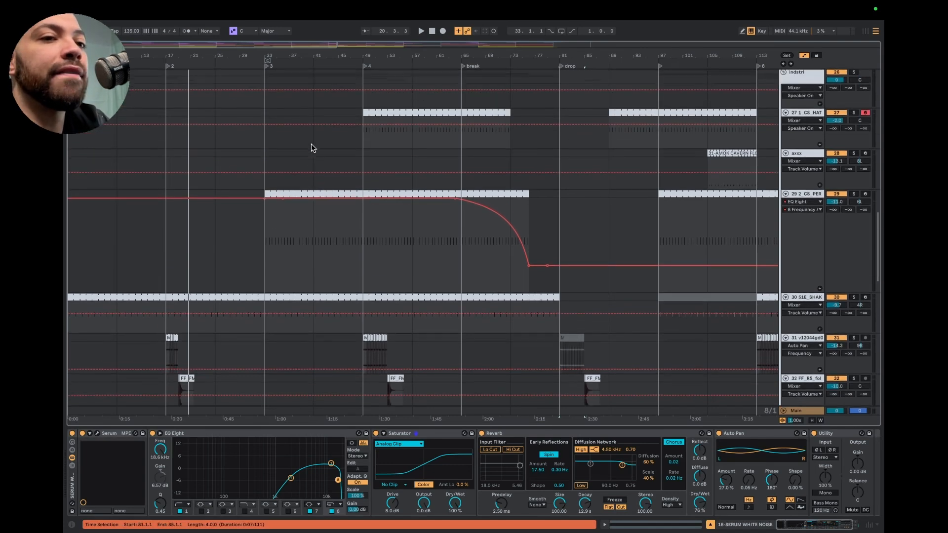
{"action": "left_click", "coordinate": [711, 524]}
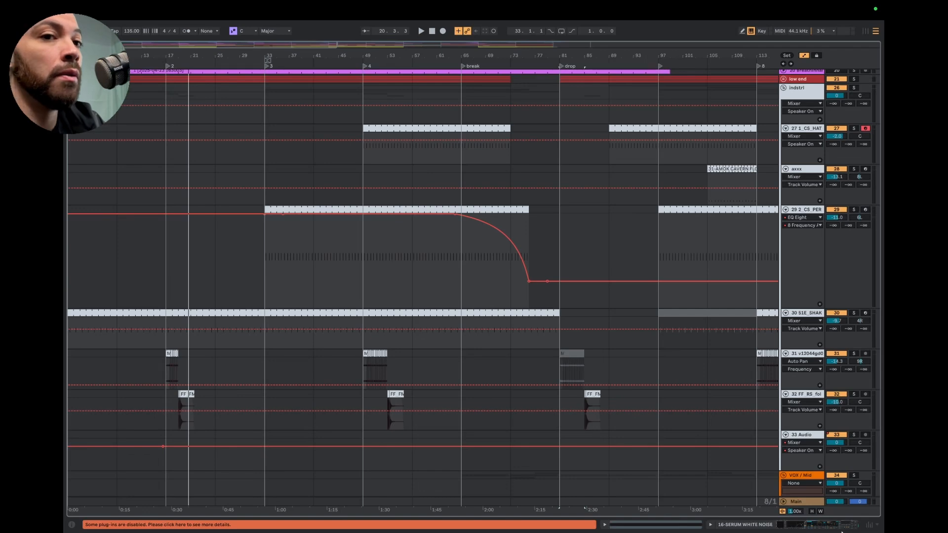
Examine how the ambient and transition clips are placed around the section markers across the whole song
{"action": "scroll", "coordinate": [534, 267], "scroll_direction": "up", "scroll_amount": 3}
{"action": "scroll", "coordinate": [533, 267], "scroll_direction": "up", "scroll_amount": 10}
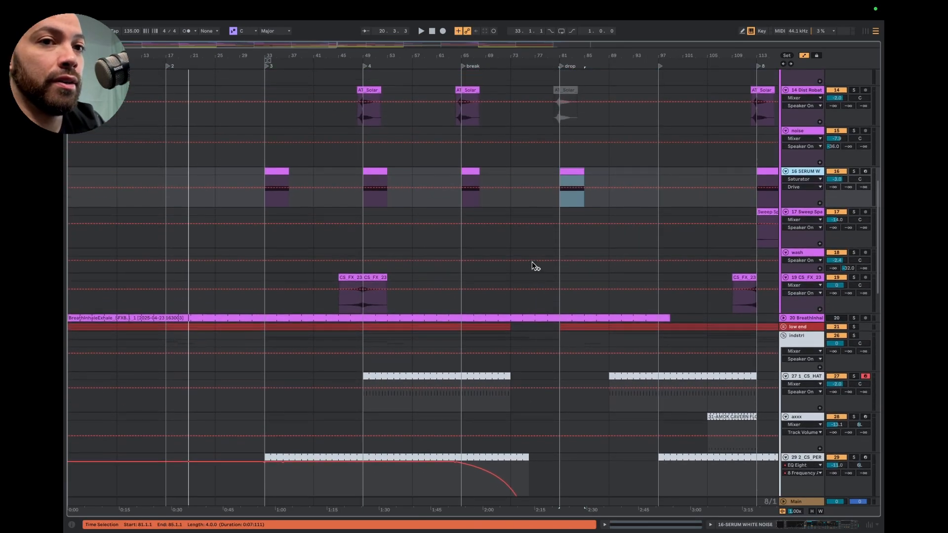
{"action": "scroll", "coordinate": [533, 267], "scroll_direction": "down", "scroll_amount": 3}
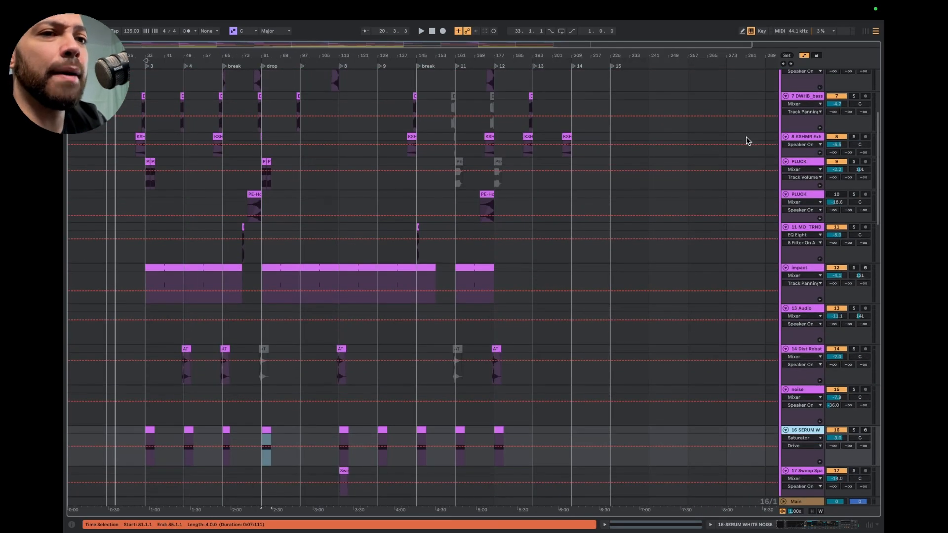
{"action": "scroll", "coordinate": [726, 145], "scroll_direction": "up", "scroll_amount": 7}
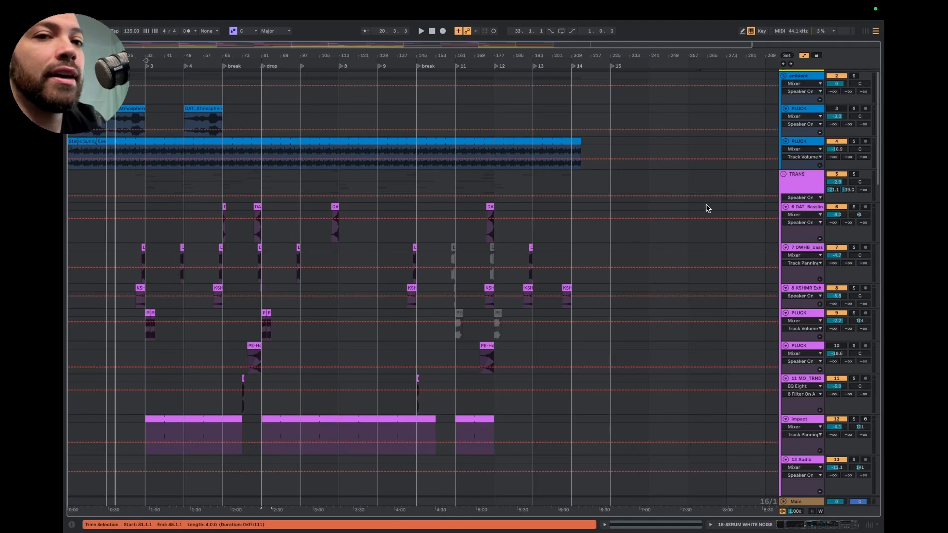
{"action": "scroll", "coordinate": [262, 335], "scroll_direction": "up", "scroll_amount": 5}
{"action": "scroll", "coordinate": [262, 335], "scroll_direction": "left", "scroll_amount": 5}
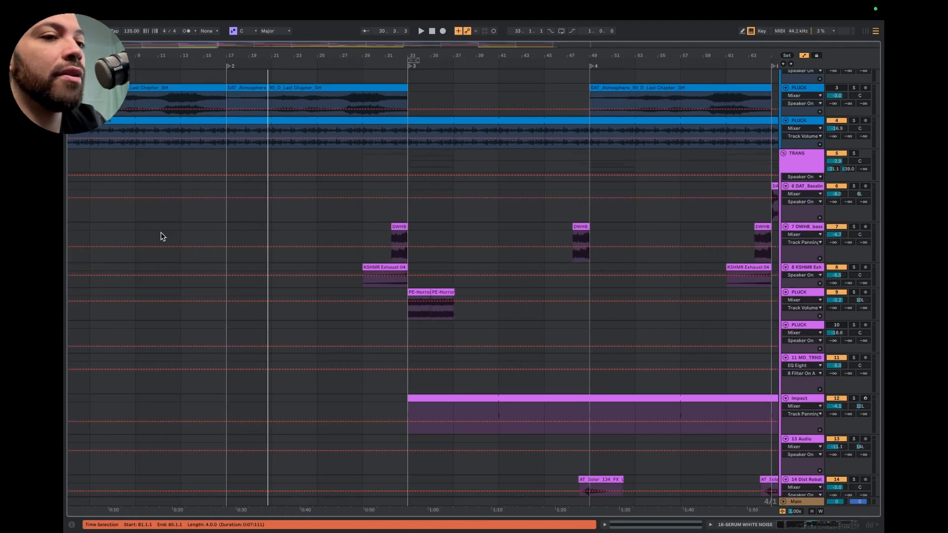
{"action": "scroll", "coordinate": [395, 281], "scroll_direction": "right", "scroll_amount": 3}
{"action": "scroll", "coordinate": [396, 281], "scroll_direction": "down", "scroll_amount": 1}
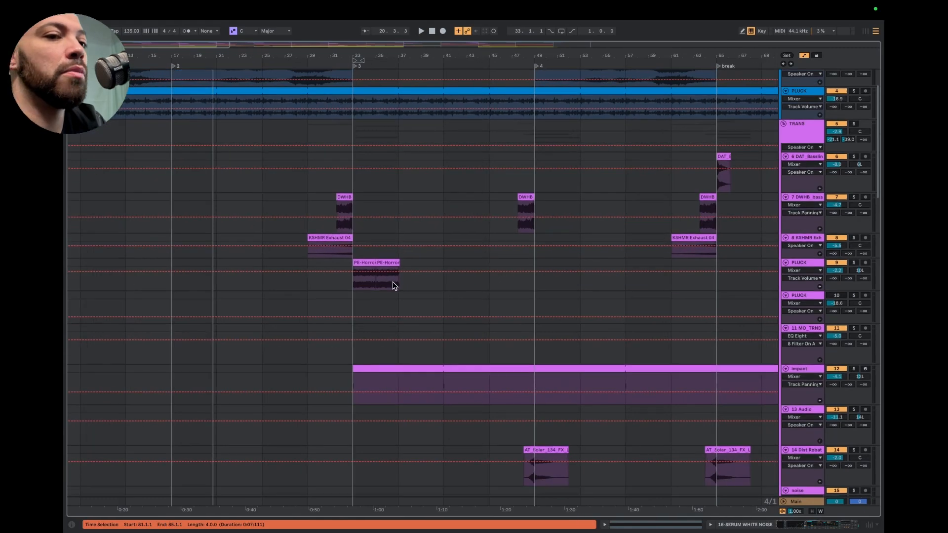
{"action": "scroll", "coordinate": [394, 286], "scroll_direction": "down", "scroll_amount": 5}
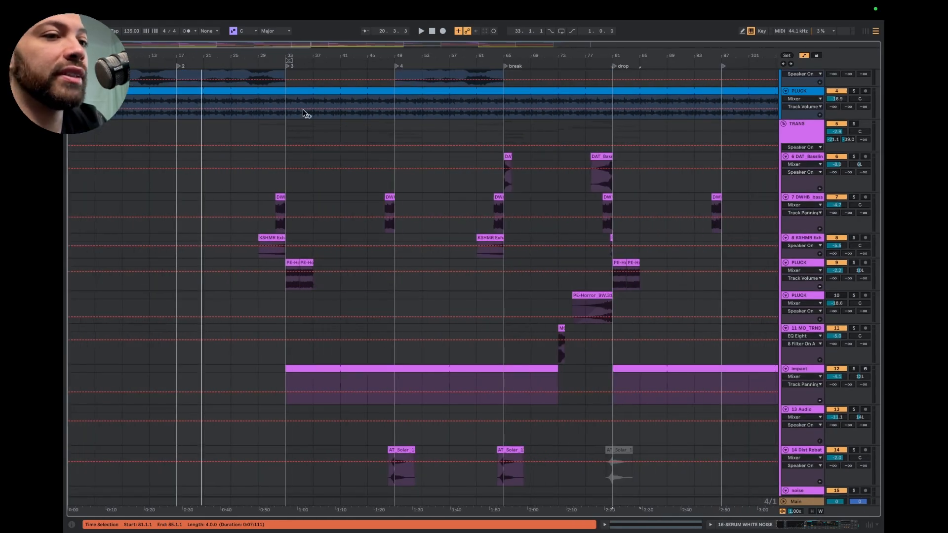
{"action": "scroll", "coordinate": [355, 298], "scroll_direction": "up", "scroll_amount": 2}
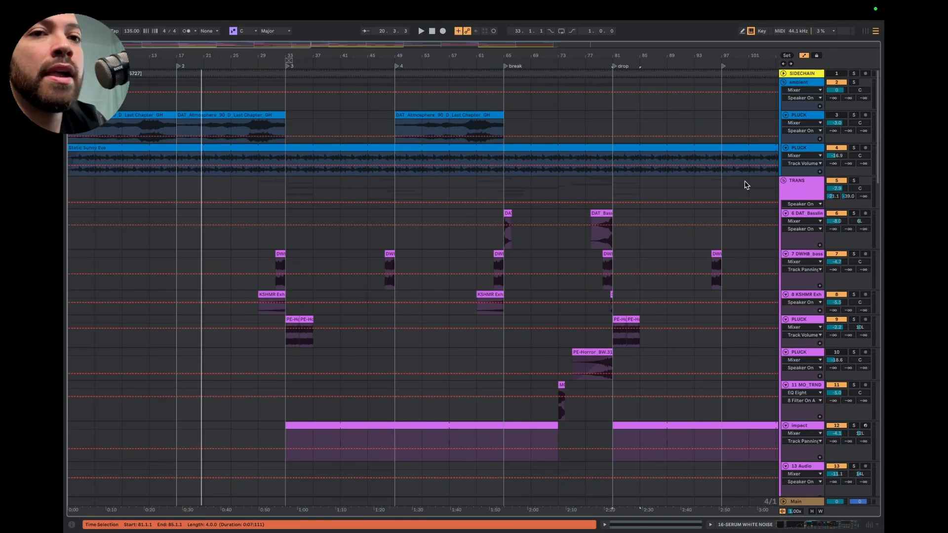
Fold the ambient track group in the arrangement
{"action": "left_click", "coordinate": [784, 82]}
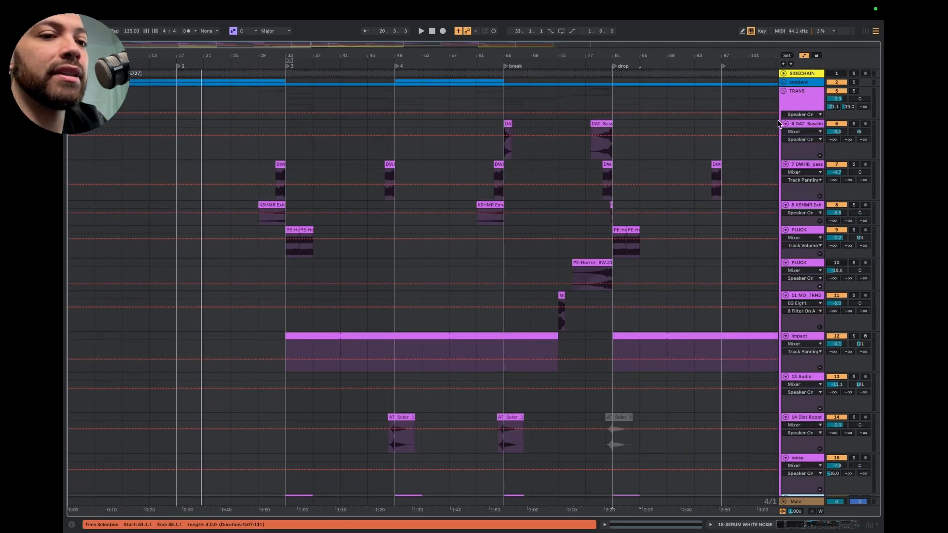
{"action": "scroll", "coordinate": [708, 213], "scroll_direction": "down", "scroll_amount": 3}
{"action": "scroll", "coordinate": [741, 163], "scroll_direction": "up", "scroll_amount": 3}
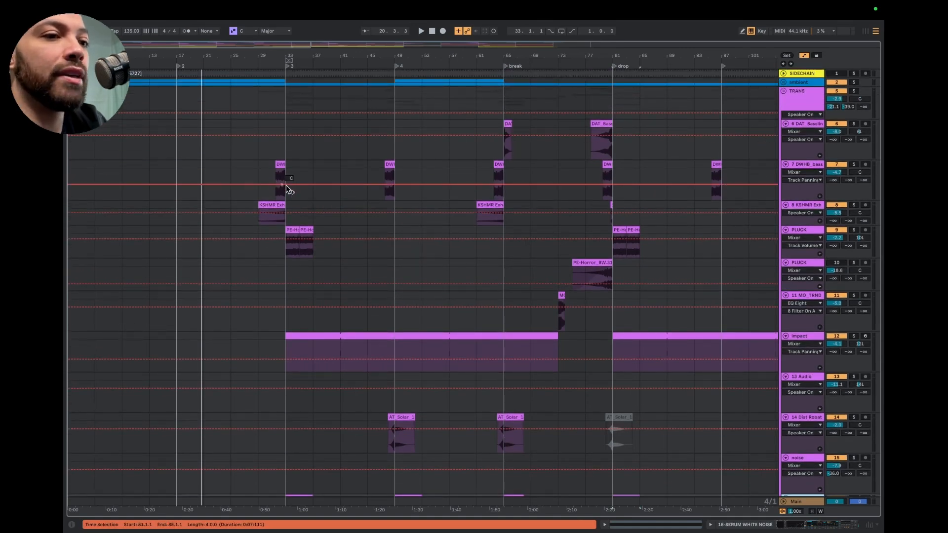
Solo the PLUCK track numbered 9 and audition its first clip at the start of section 3
{"action": "left_click", "coordinate": [292, 233]}
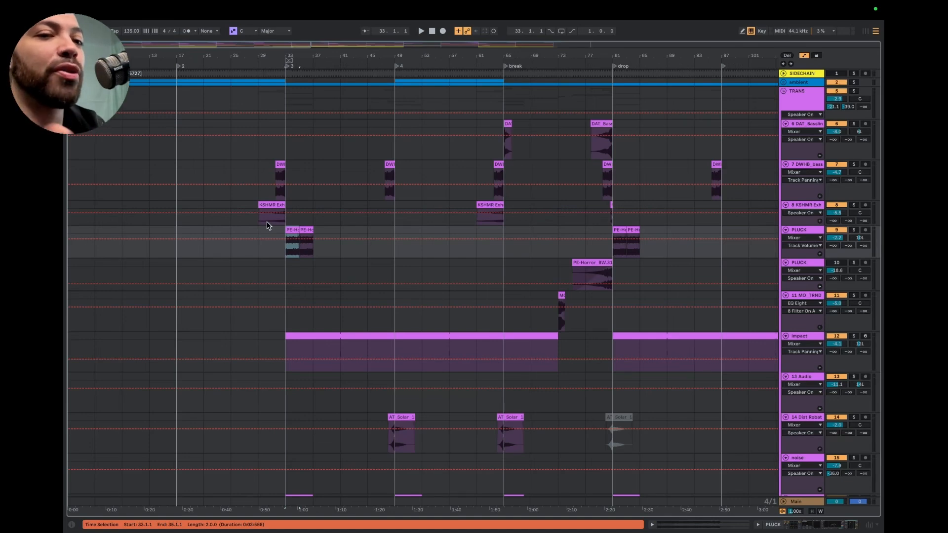
{"action": "left_click", "coordinate": [854, 231]}
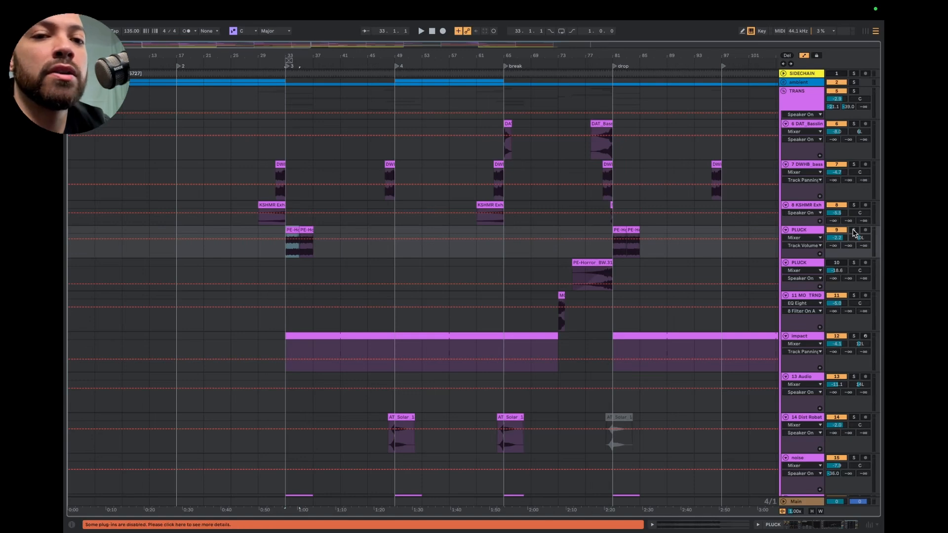
{"action": "key", "text": "space"}
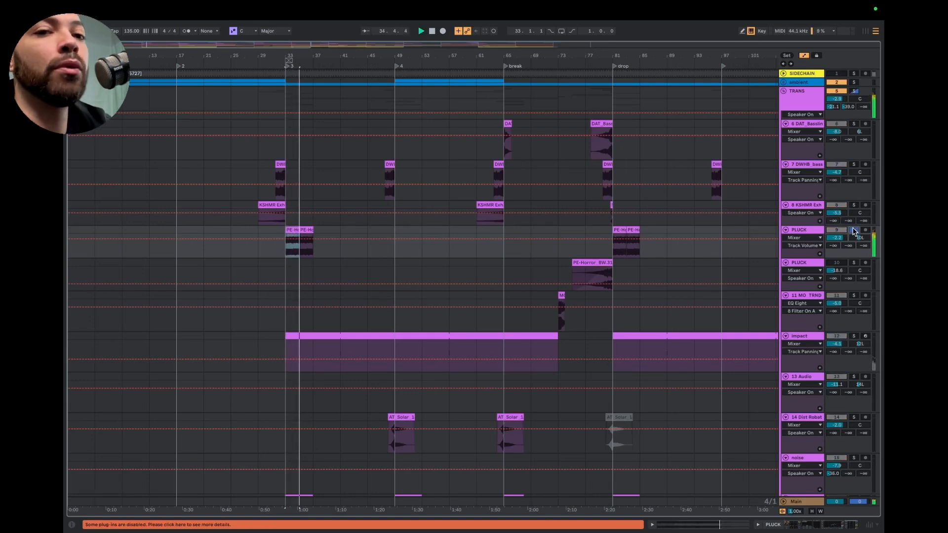
{"action": "key", "text": "space"}
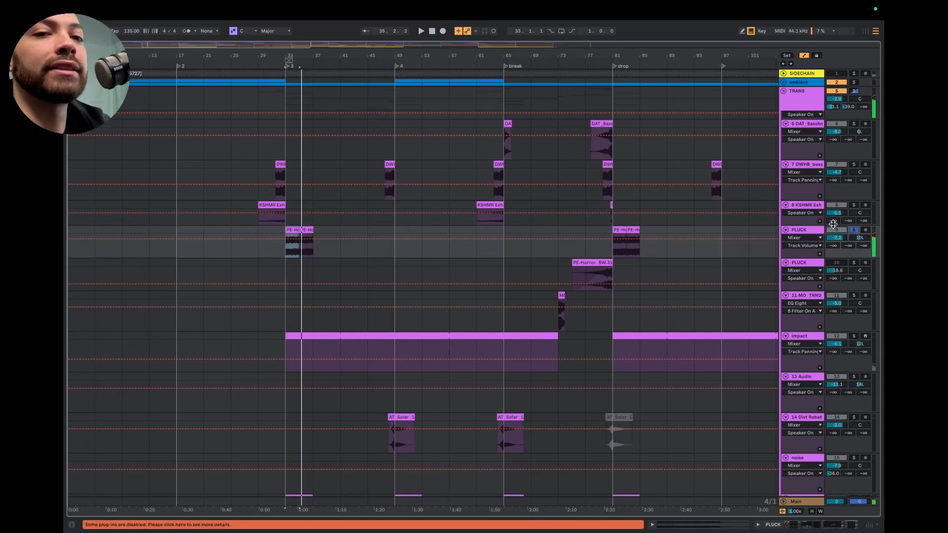
Rename track 9 as "horn" and turn off its solo
{"action": "left_click", "coordinate": [805, 234]}
{"action": "double_click", "coordinate": [805, 232]}
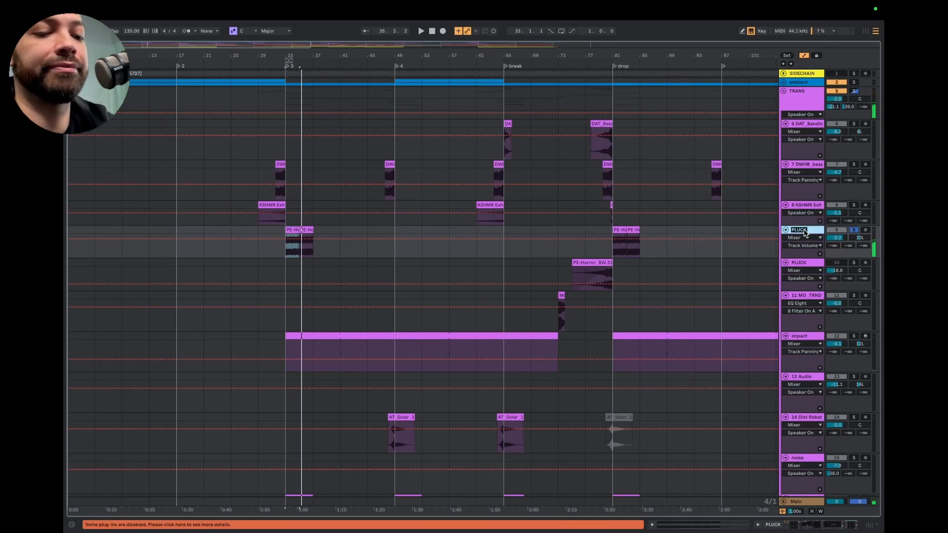
{"action": "type", "text": "horn"}
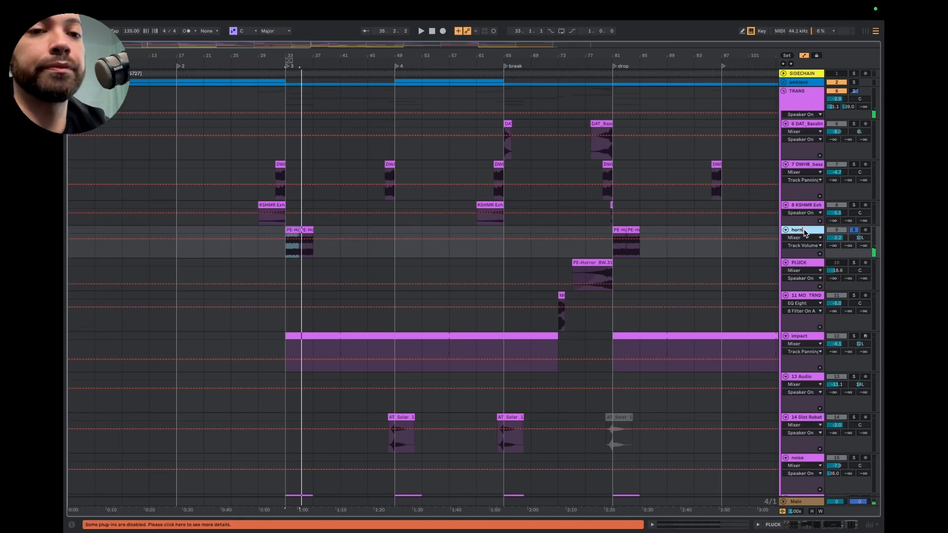
{"action": "key", "text": "Return"}
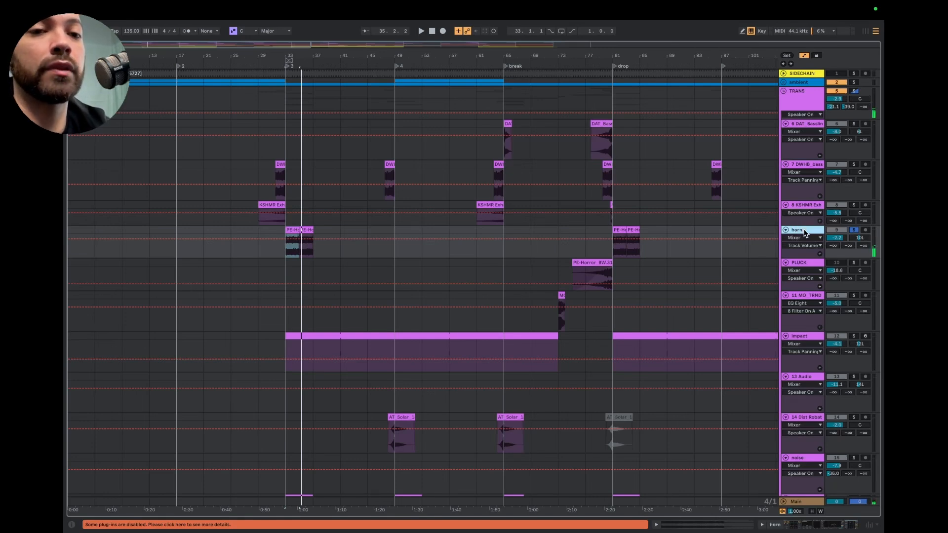
{"action": "left_click", "coordinate": [850, 231]}
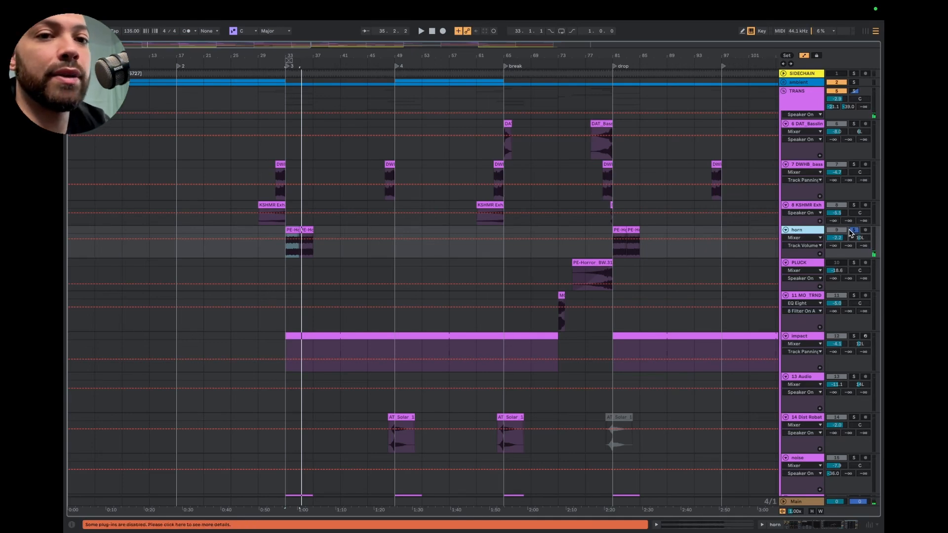
{"action": "left_click", "coordinate": [850, 233]}
Play the full mix from just before section 3 and examine which transition effects are layered there
{"action": "scroll", "coordinate": [475, 213], "scroll_direction": "down", "scroll_amount": 2}
{"action": "scroll", "coordinate": [475, 213], "scroll_direction": "up", "scroll_amount": 2}
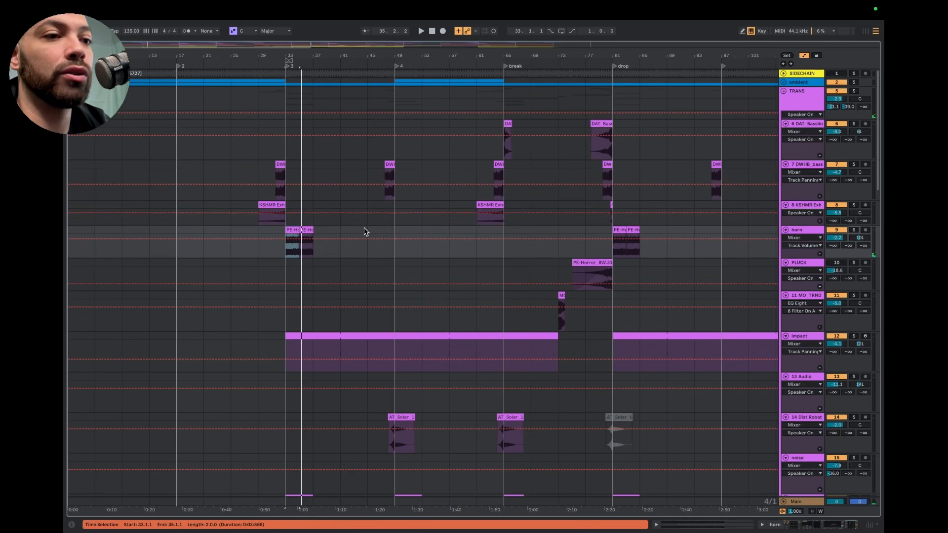
{"action": "scroll", "coordinate": [248, 251], "scroll_direction": "down", "scroll_amount": 3}
{"action": "scroll", "coordinate": [248, 250], "scroll_direction": "up", "scroll_amount": 3}
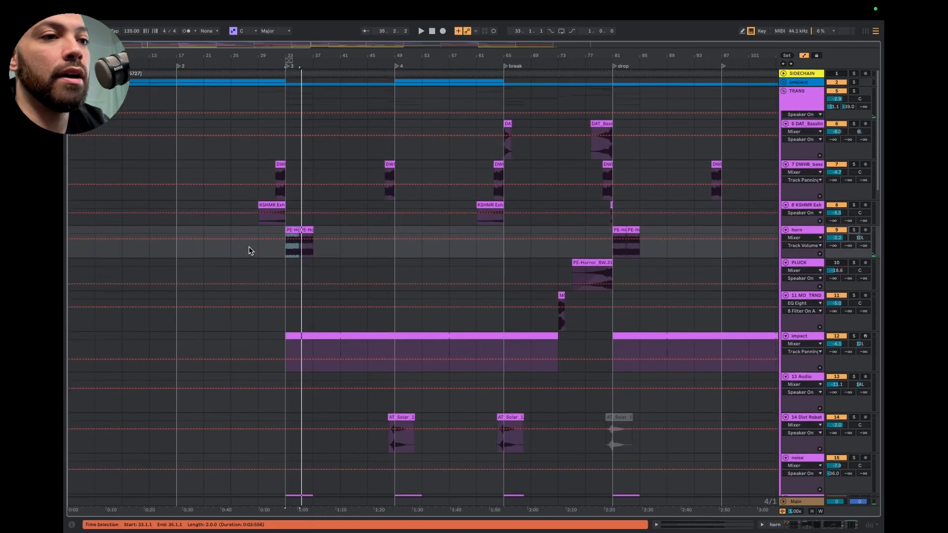
{"action": "left_click", "coordinate": [276, 63]}
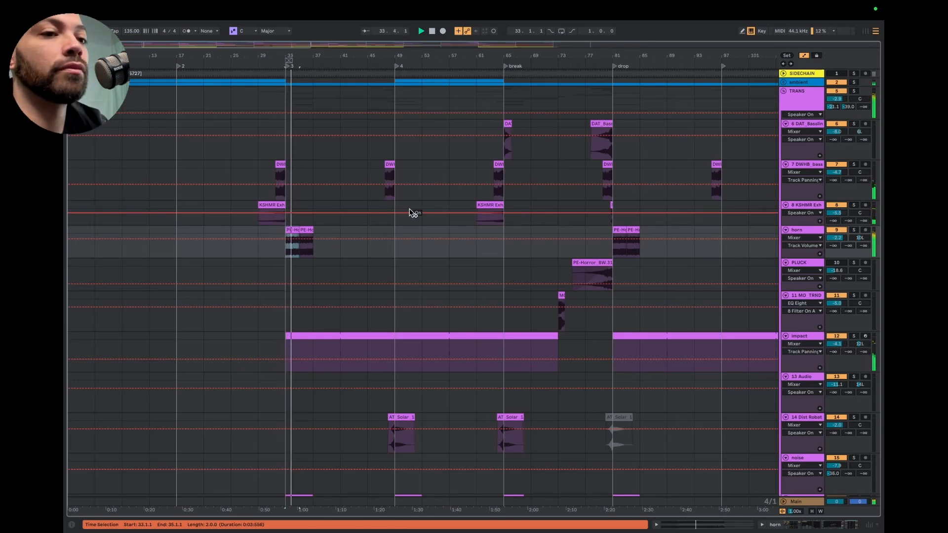
{"action": "scroll", "coordinate": [412, 213], "scroll_direction": "down", "scroll_amount": 3}
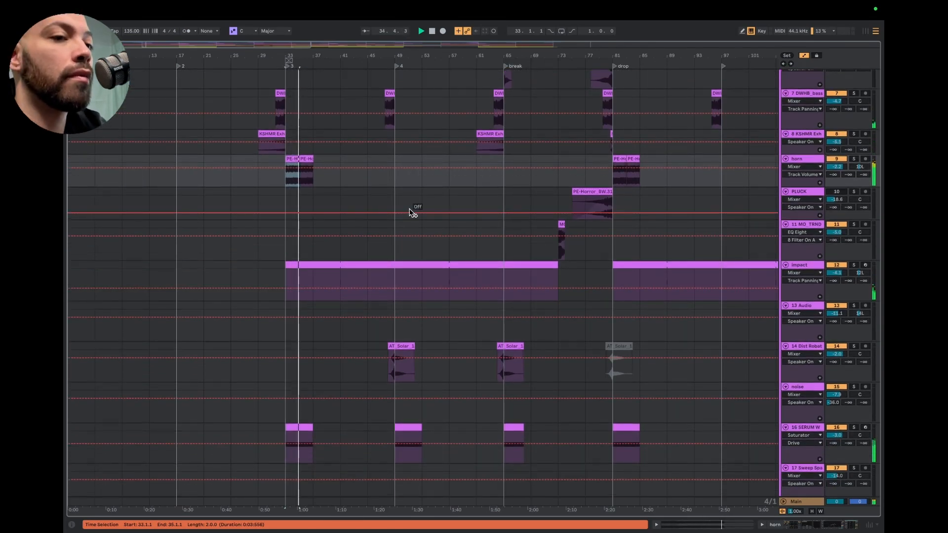
{"action": "scroll", "coordinate": [411, 213], "scroll_direction": "down", "scroll_amount": 9}
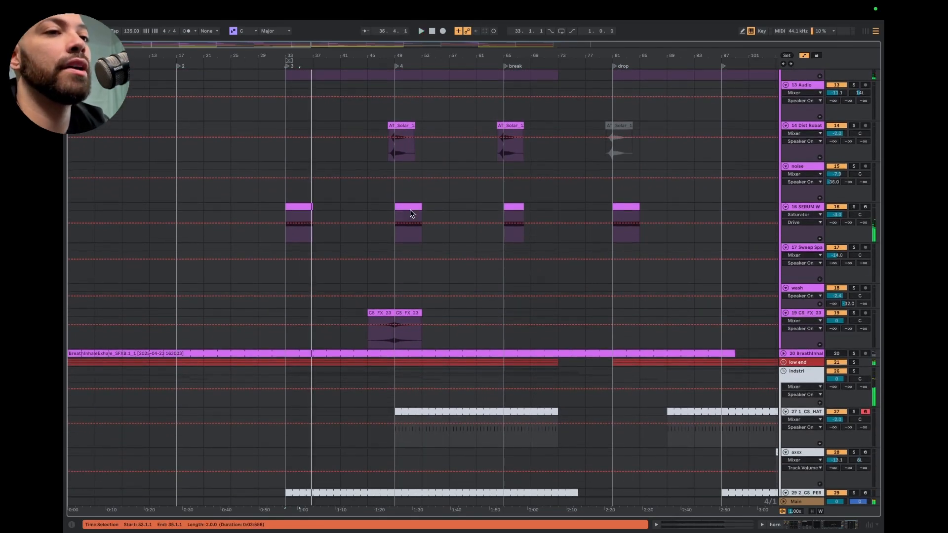
{"action": "scroll", "coordinate": [410, 209], "scroll_direction": "up", "scroll_amount": 11}
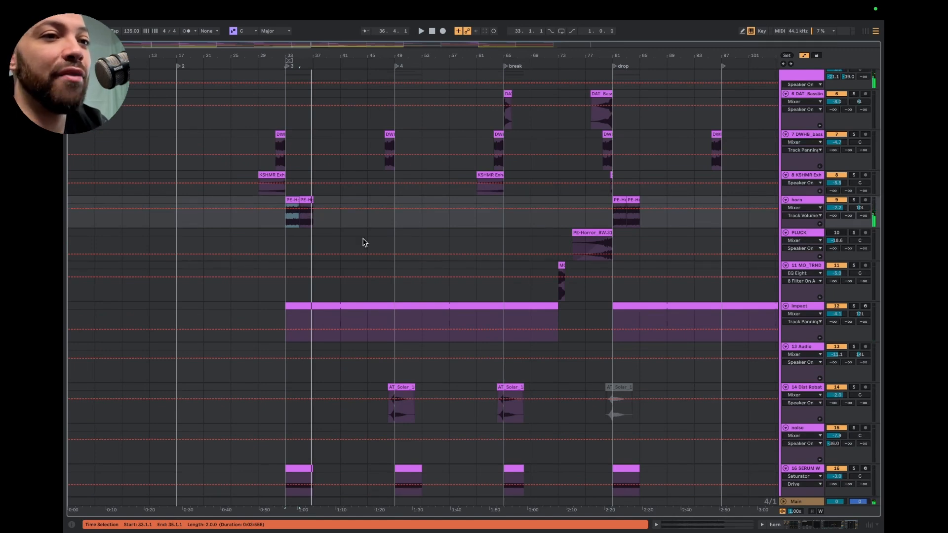
{"action": "scroll", "coordinate": [361, 252], "scroll_direction": "down", "scroll_amount": 5}
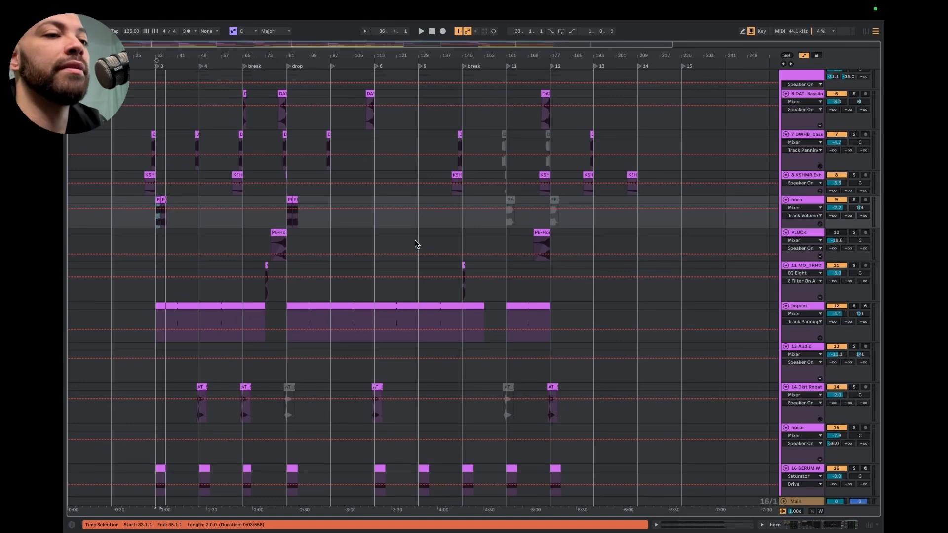
Play the mix from just before the break into the drop and examine the layered transition effects and the percussion, selecting the drop's first horn clip
{"action": "scroll", "coordinate": [216, 173], "scroll_direction": "down", "scroll_amount": 1}
{"action": "scroll", "coordinate": [215, 173], "scroll_direction": "up", "scroll_amount": 3}
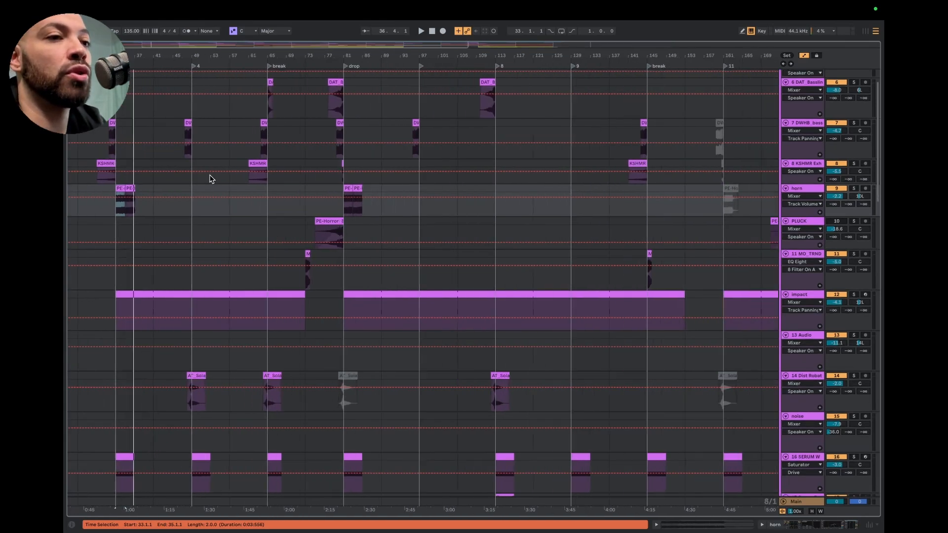
{"action": "left_click", "coordinate": [246, 61]}
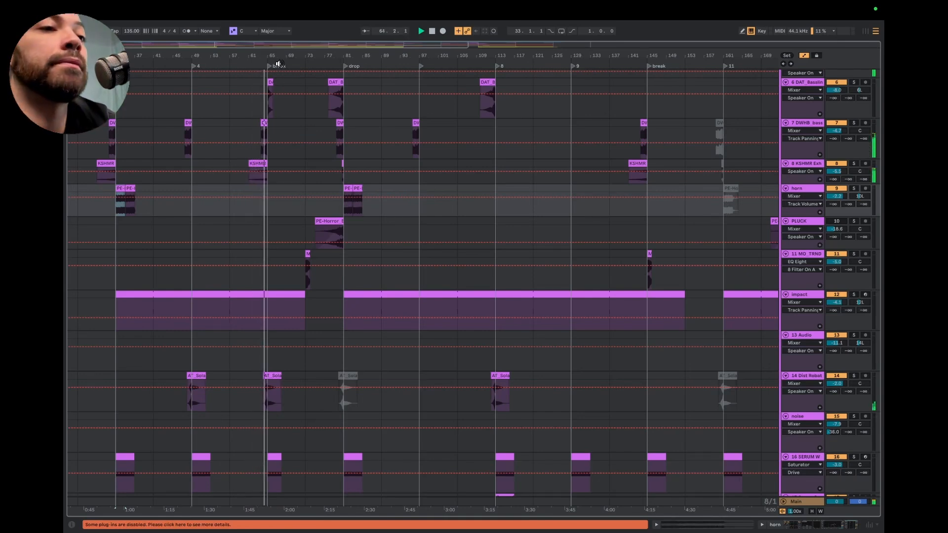
{"action": "scroll", "coordinate": [277, 201], "scroll_direction": "up", "scroll_amount": 5}
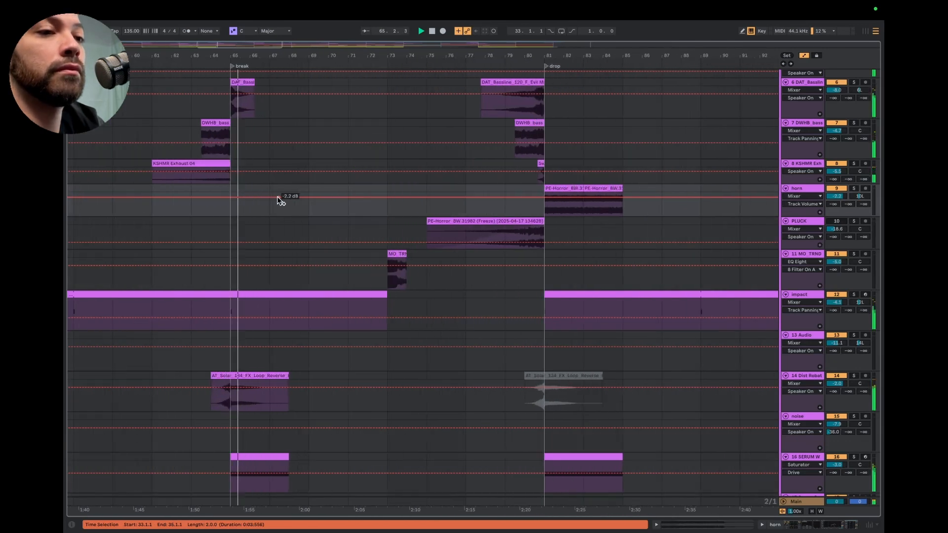
{"action": "scroll", "coordinate": [344, 243], "scroll_direction": "down", "scroll_amount": 3}
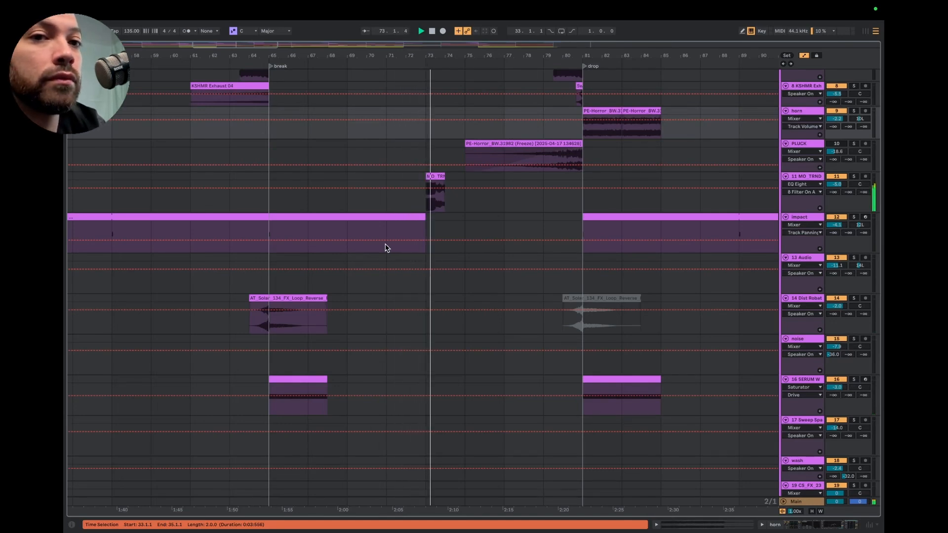
{"action": "scroll", "coordinate": [386, 247], "scroll_direction": "down", "scroll_amount": 10}
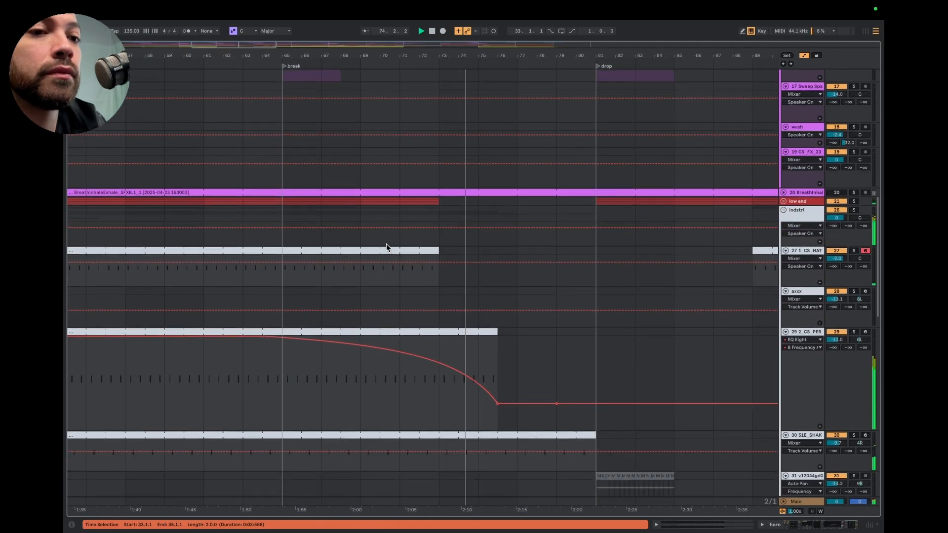
{"action": "scroll", "coordinate": [420, 269], "scroll_direction": "down", "scroll_amount": 2}
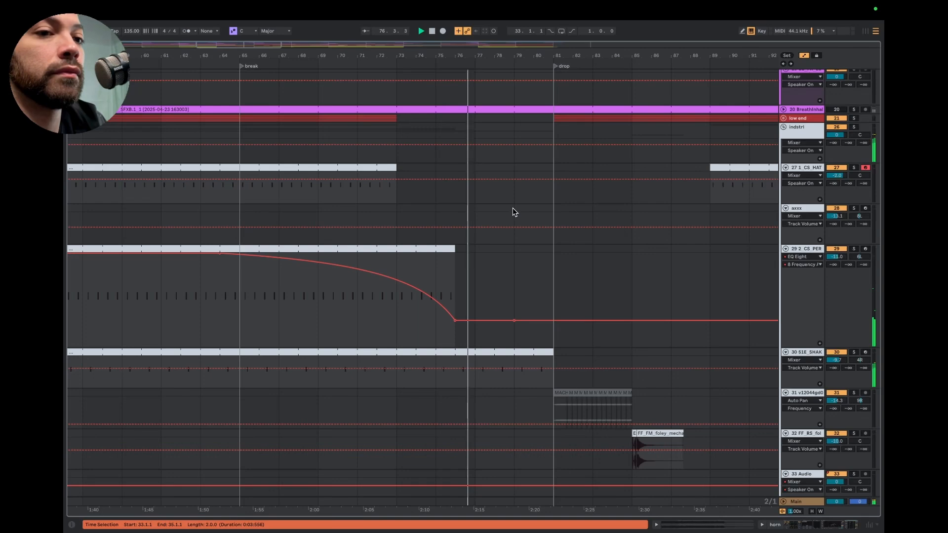
{"action": "scroll", "coordinate": [514, 210], "scroll_direction": "up", "scroll_amount": 5}
{"action": "scroll", "coordinate": [513, 209], "scroll_direction": "up", "scroll_amount": 20}
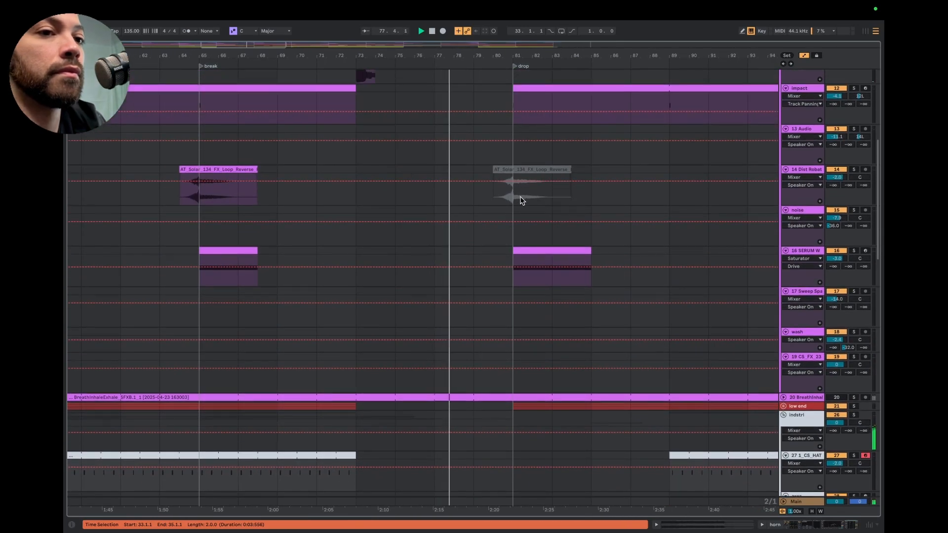
{"action": "left_click", "coordinate": [523, 192]}
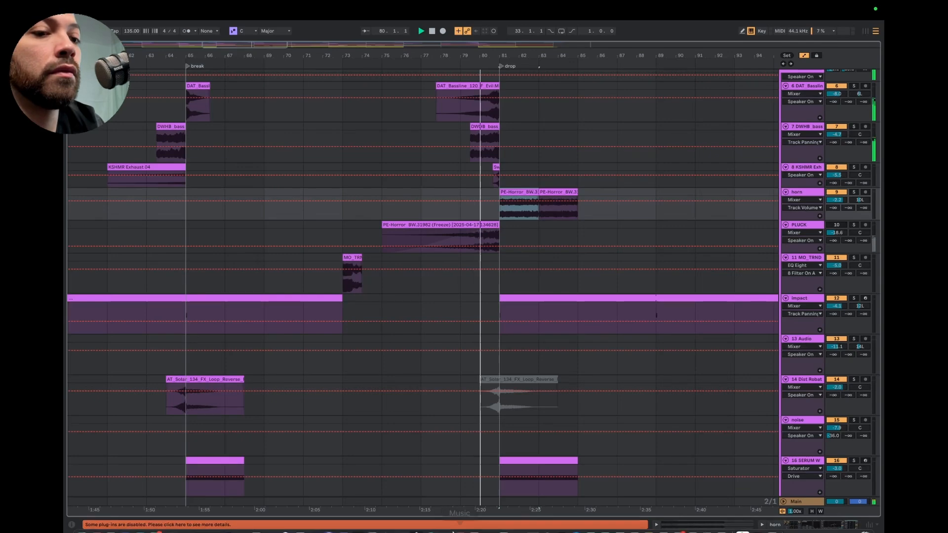
Launch Cursor Pro, switch back to the Ableton Live set and enable the highlight around the pointer
{"action": "mouse_move", "coordinate": [307, 530]}
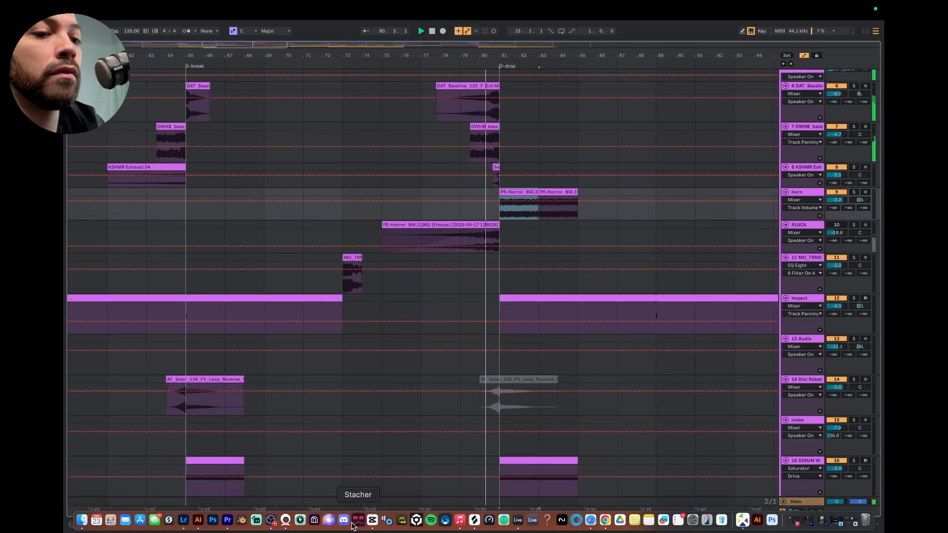
{"action": "left_click", "coordinate": [299, 519]}
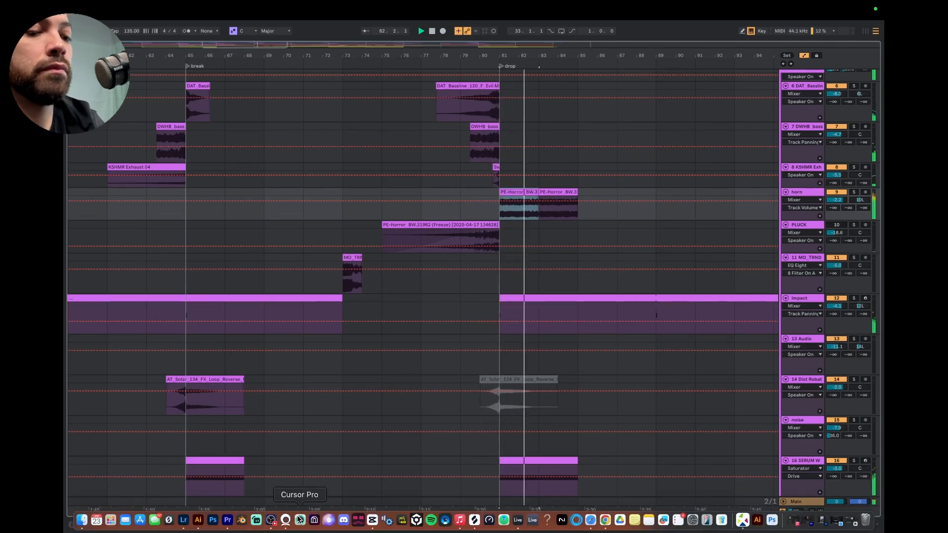
{"action": "mouse_move", "coordinate": [285, 529]}
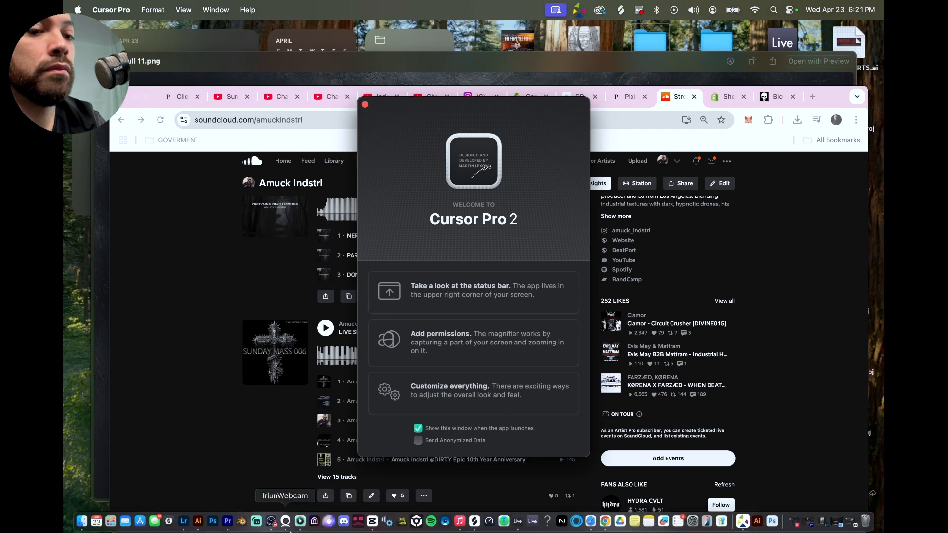
{"action": "left_click", "coordinate": [521, 523]}
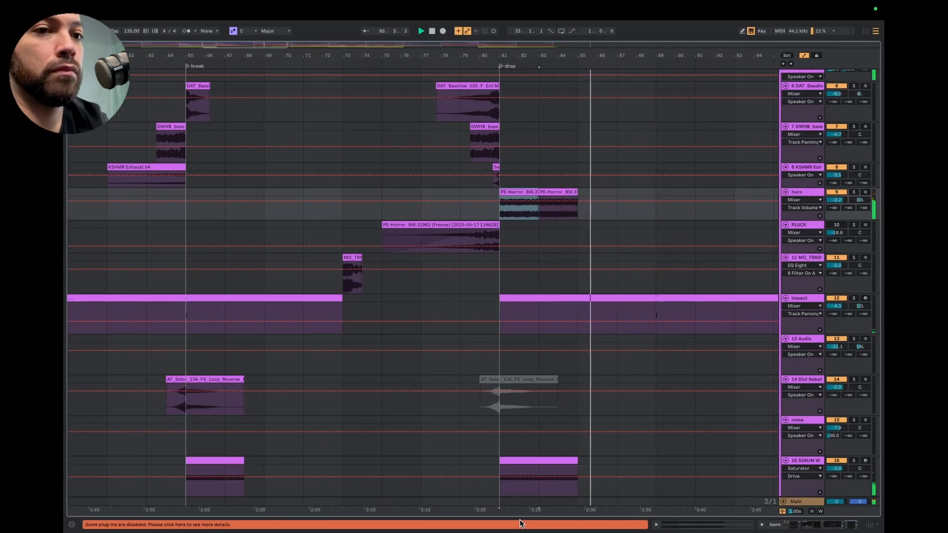
{"action": "key", "text": "ctrl+s"}
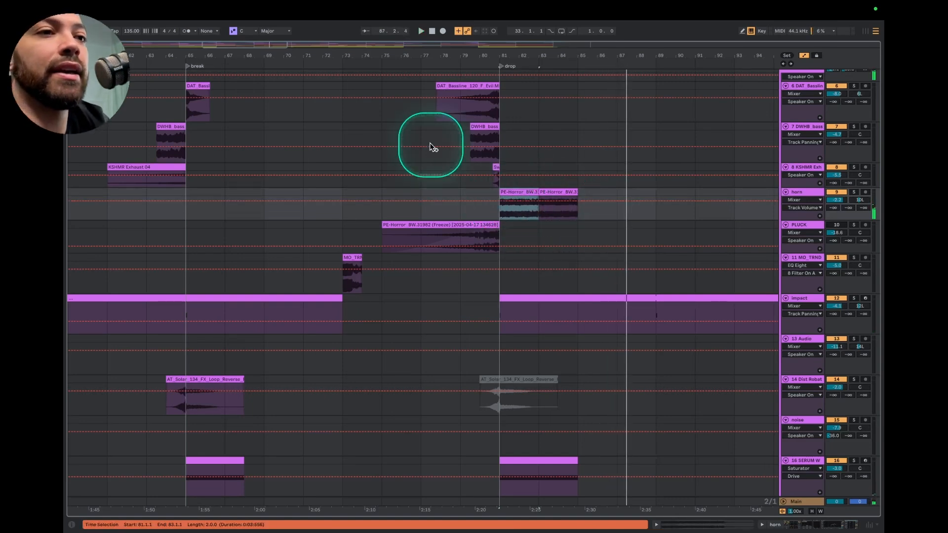
Solo the indstri track group
{"action": "left_click", "coordinate": [523, 190]}
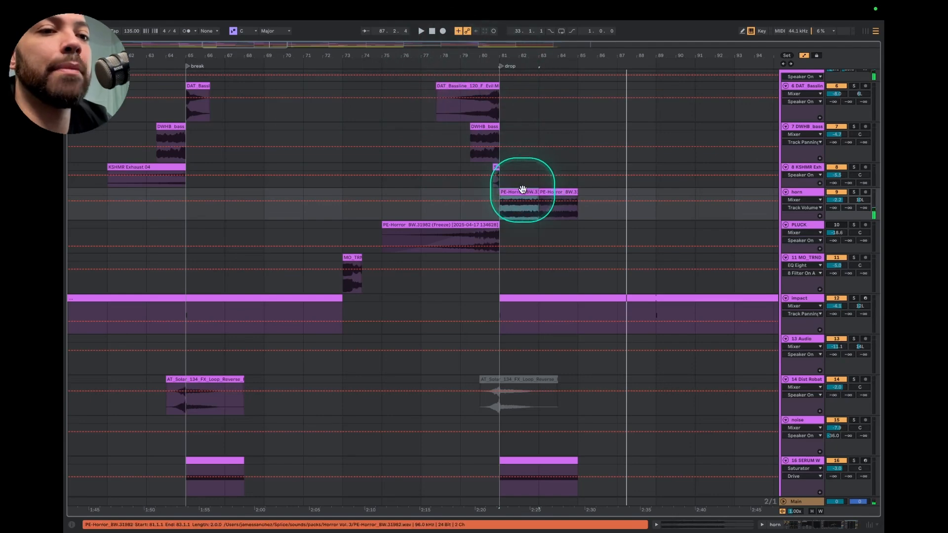
{"action": "scroll", "coordinate": [486, 244], "scroll_direction": "down", "scroll_amount": 15}
{"action": "scroll", "coordinate": [487, 243], "scroll_direction": "left", "scroll_amount": 3}
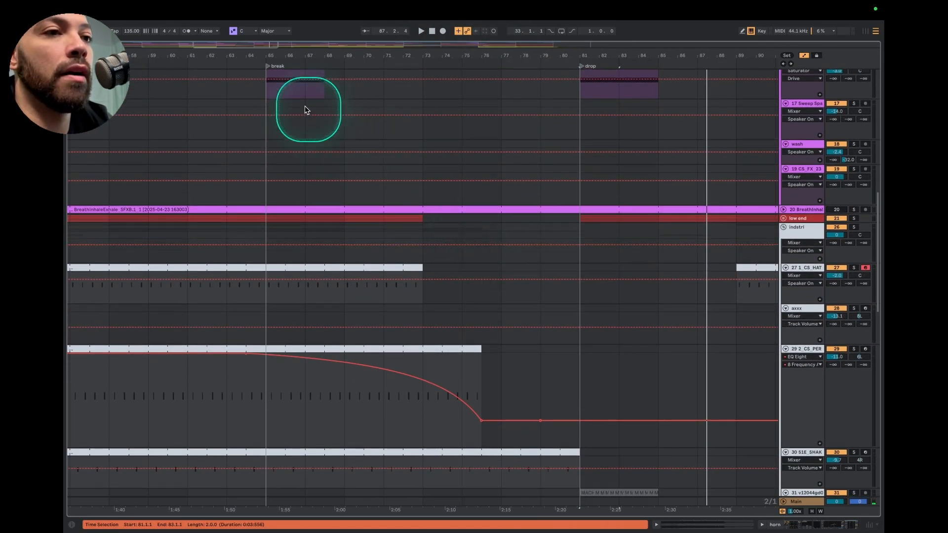
{"action": "left_click", "coordinate": [409, 210]}
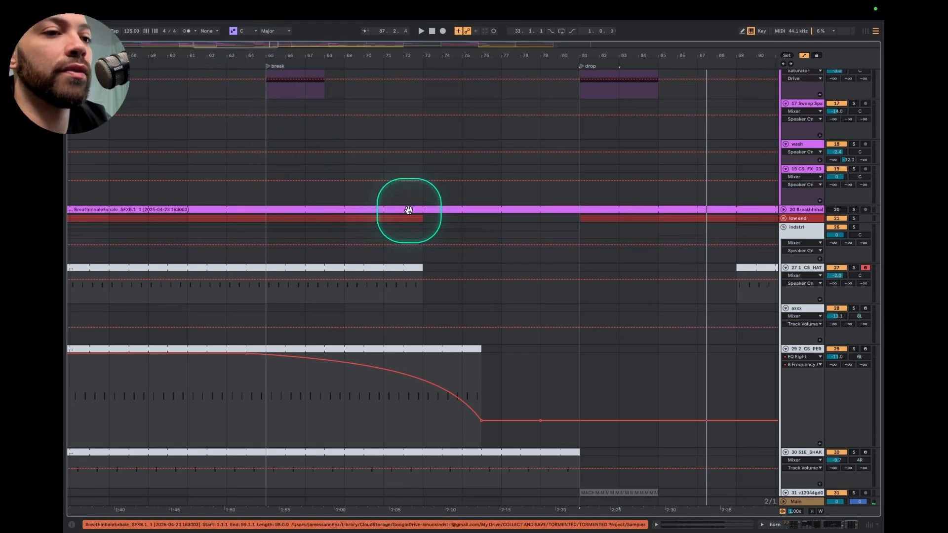
{"action": "left_click", "coordinate": [854, 228]}
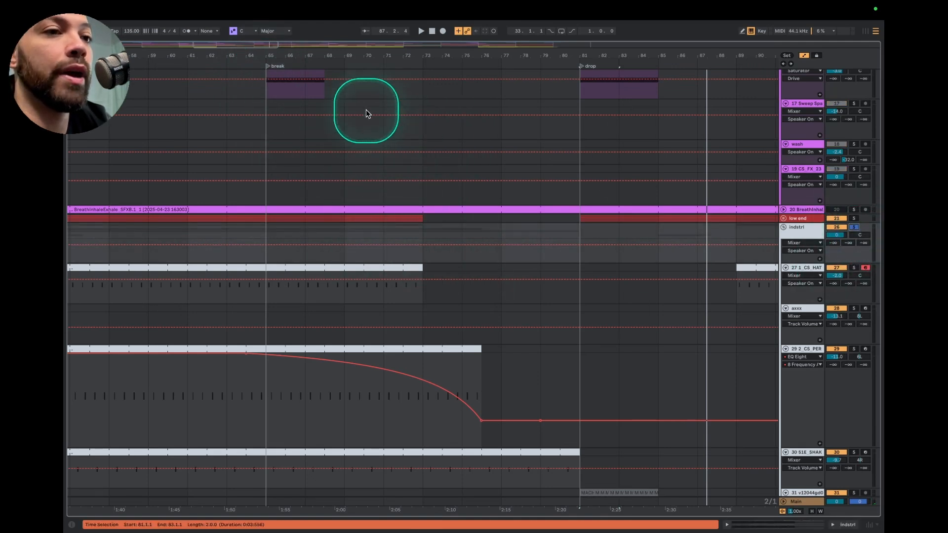
Unfold the low end group to expose its main kick and rumble tracks around the break
{"action": "scroll", "coordinate": [289, 97], "scroll_direction": "up", "scroll_amount": 5}
{"action": "scroll", "coordinate": [289, 97], "scroll_direction": "left", "scroll_amount": 1}
{"action": "scroll", "coordinate": [288, 98], "scroll_direction": "down", "scroll_amount": 10}
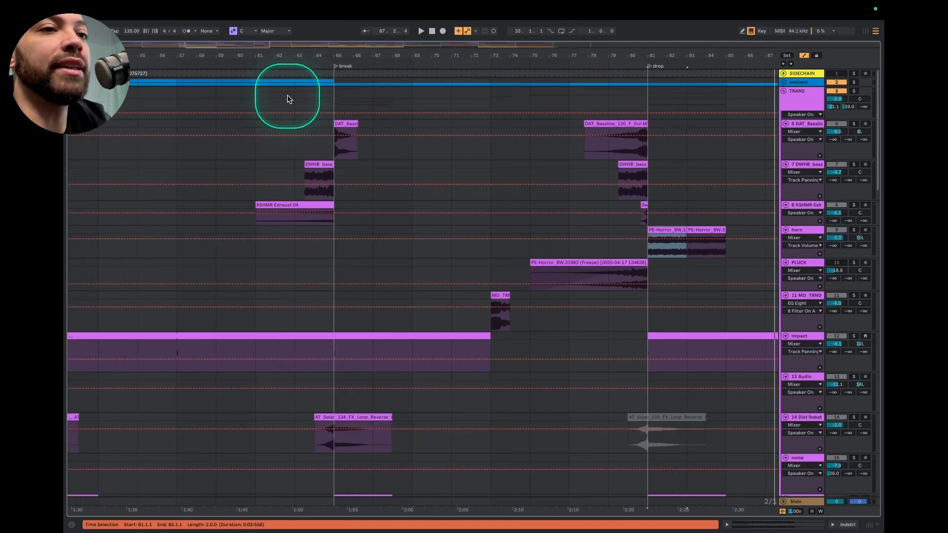
{"action": "scroll", "coordinate": [288, 98], "scroll_direction": "left", "scroll_amount": 1}
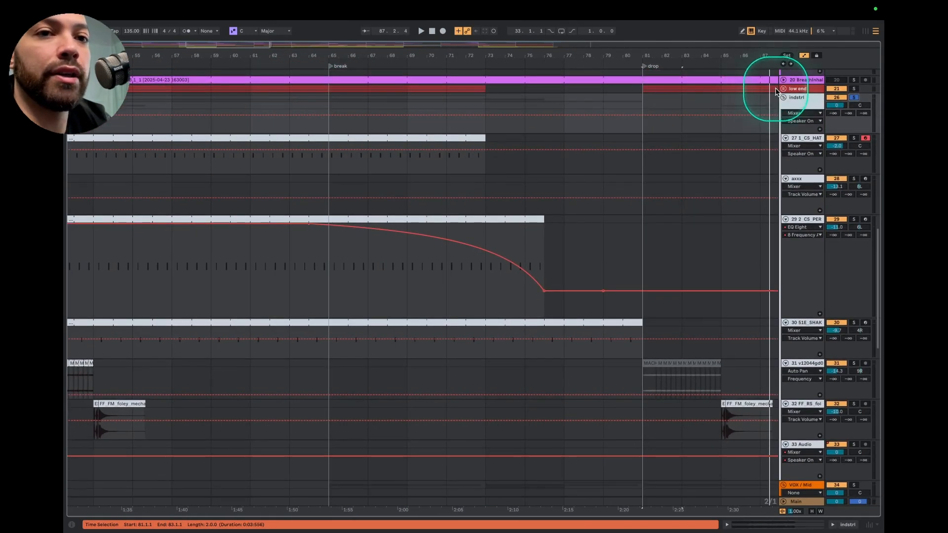
{"action": "left_click", "coordinate": [784, 89]}
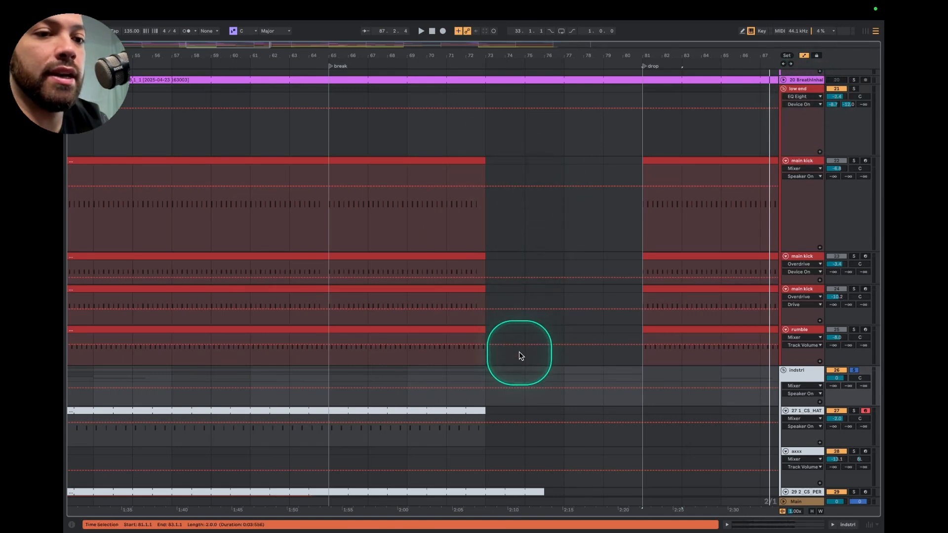
Try removing the main kick and rumble clips between bars 65 and 75 of the break
{"action": "mouse_move", "coordinate": [519, 356]}
{"action": "left_mouse_down"}
{"action": "mouse_move", "coordinate": [331, 197]}
{"action": "mouse_move", "coordinate": [329, 160]}
{"action": "left_mouse_up"}
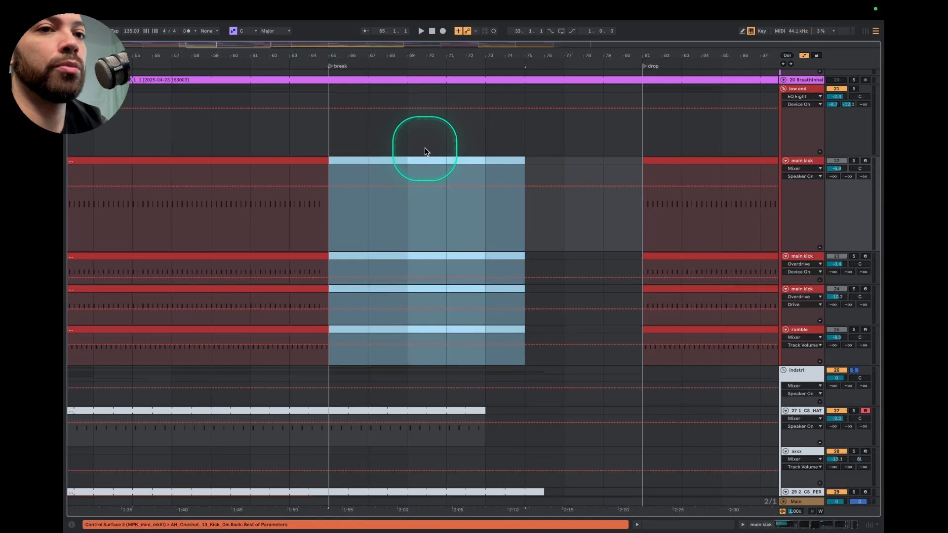
{"action": "key", "text": "super+v"}
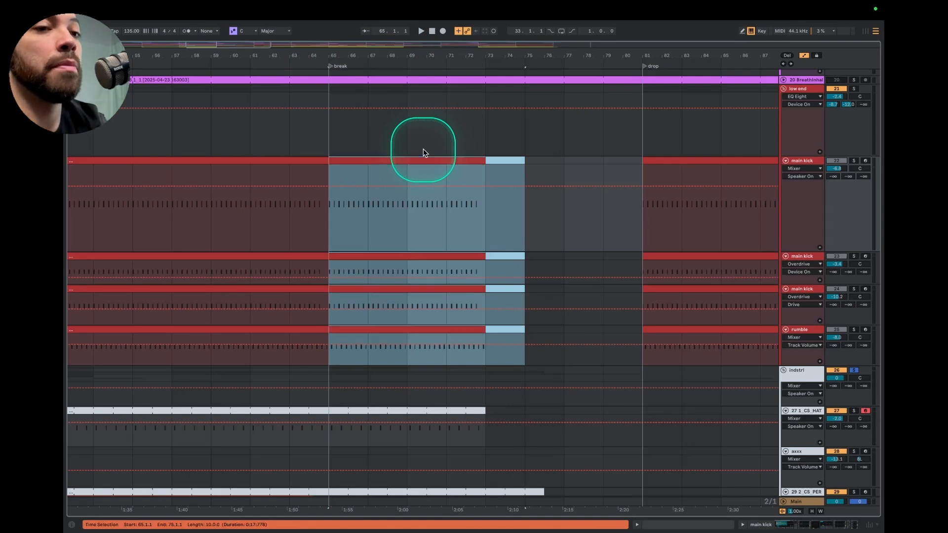
Display the low end group's EQ Eight automation for the parameter 1 Filter On A
{"action": "left_click", "coordinate": [809, 88]}
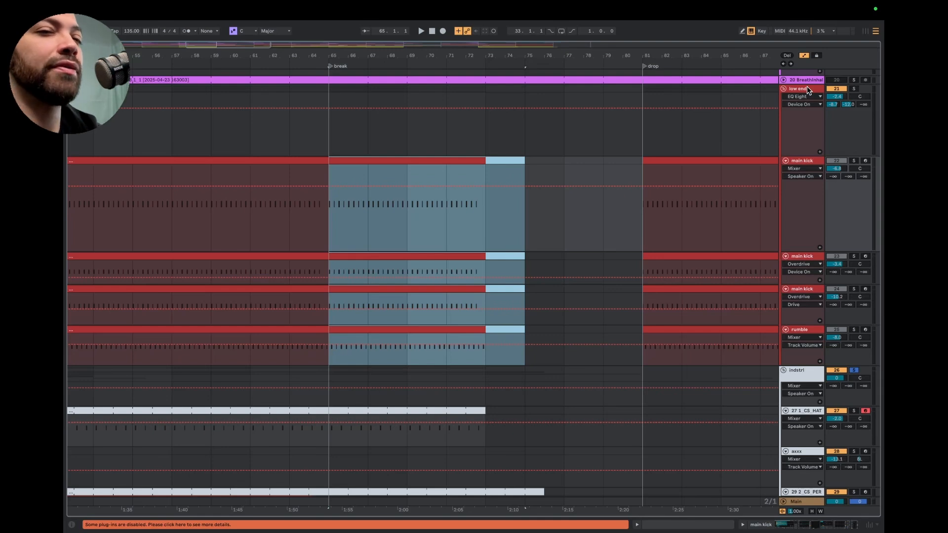
{"action": "left_click", "coordinate": [807, 86]}
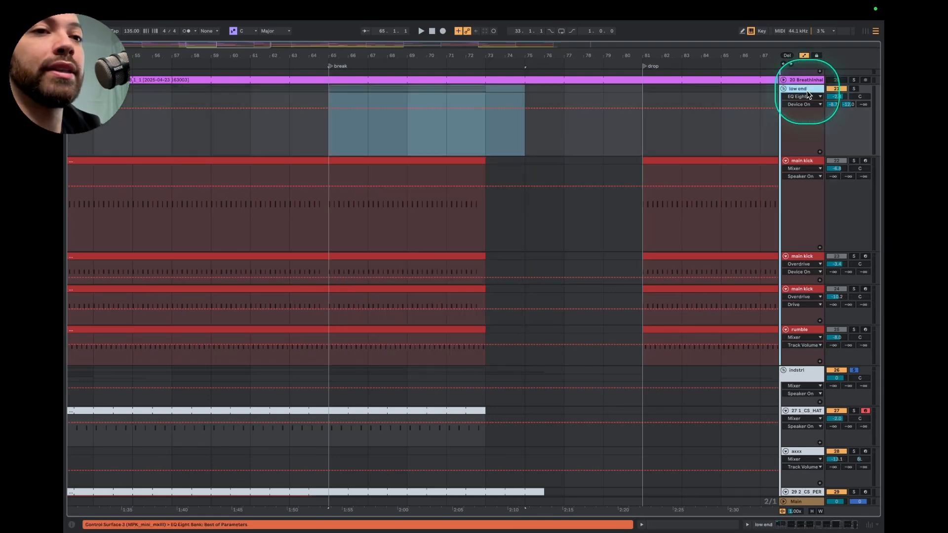
{"action": "left_click", "coordinate": [541, 148]}
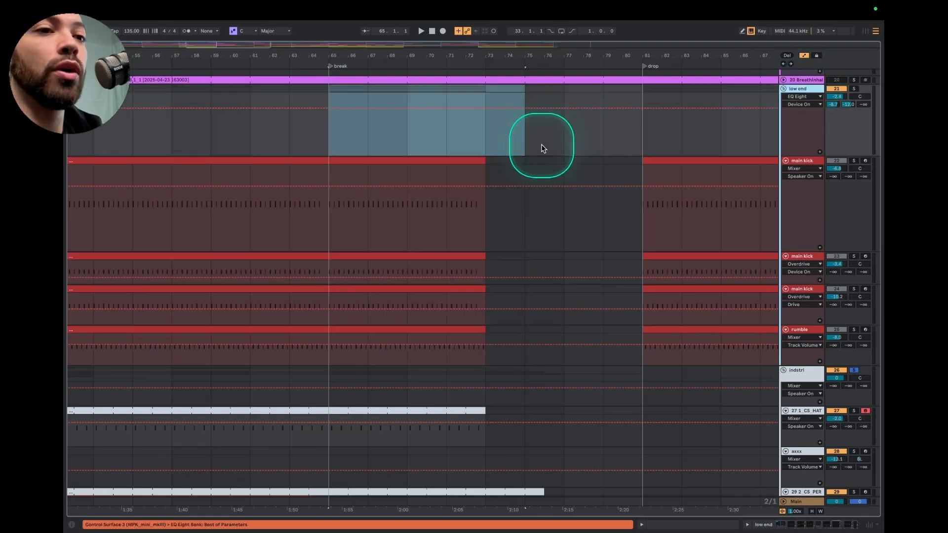
{"action": "left_click", "coordinate": [800, 97]}
{"action": "left_click", "coordinate": [790, 208]}
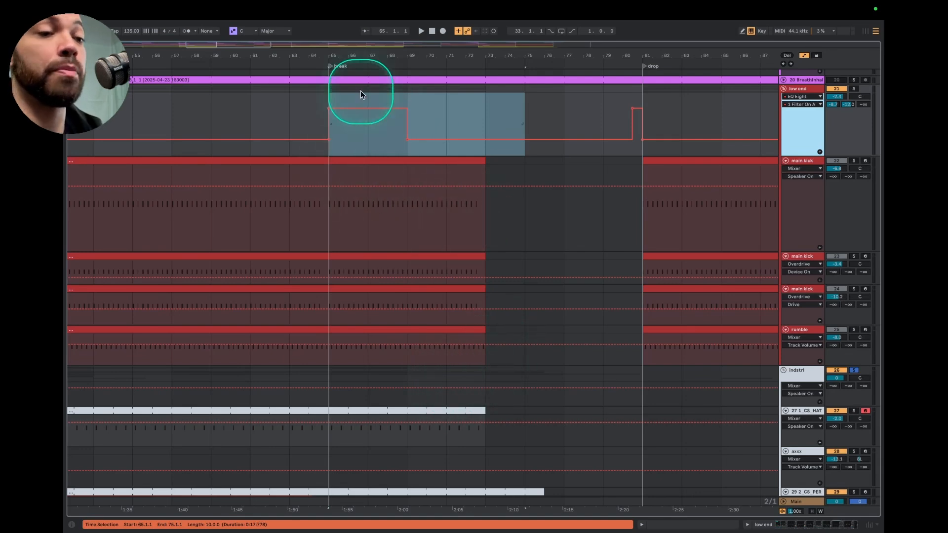
Play from just before the break, turn off the indstri group's solo and stop playback
{"action": "left_click", "coordinate": [318, 61]}
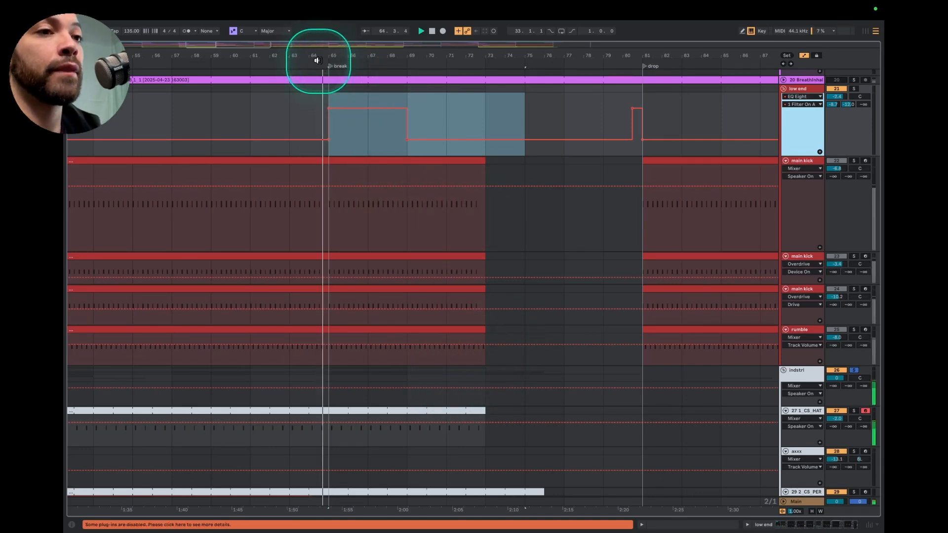
{"action": "left_click", "coordinate": [799, 90]}
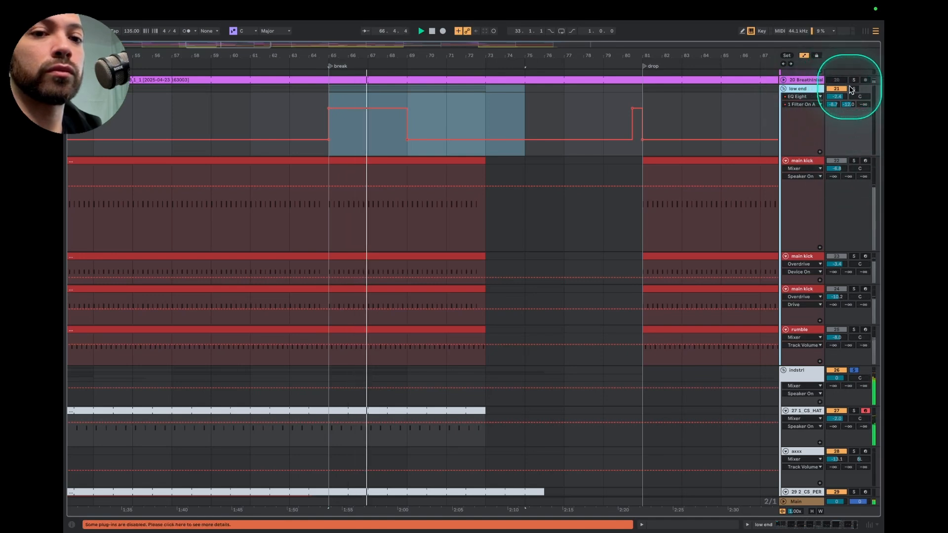
{"action": "left_click", "coordinate": [854, 370]}
{"action": "key", "text": "space"}
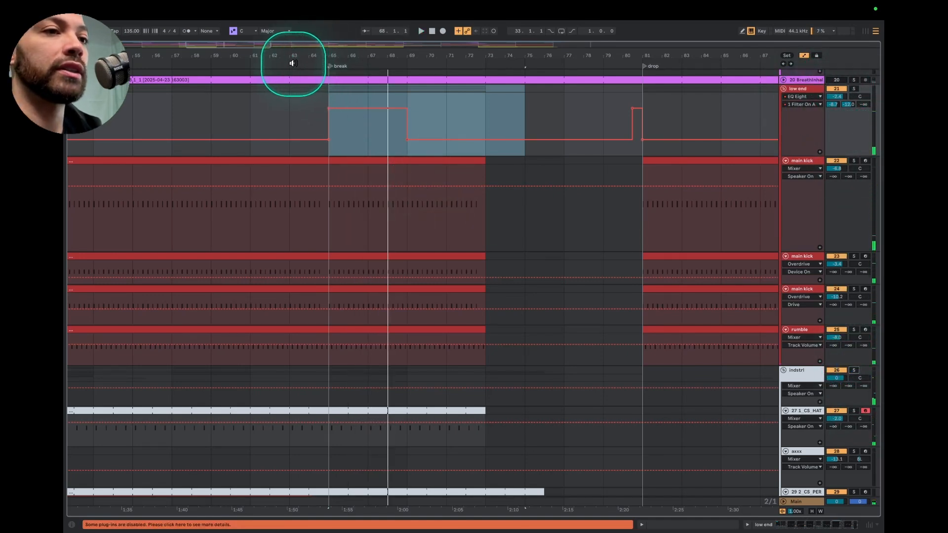
Open the low end group's device chain and play the break to examine how EQ Eight's first filter switches with the automation
{"action": "left_click", "coordinate": [805, 90]}
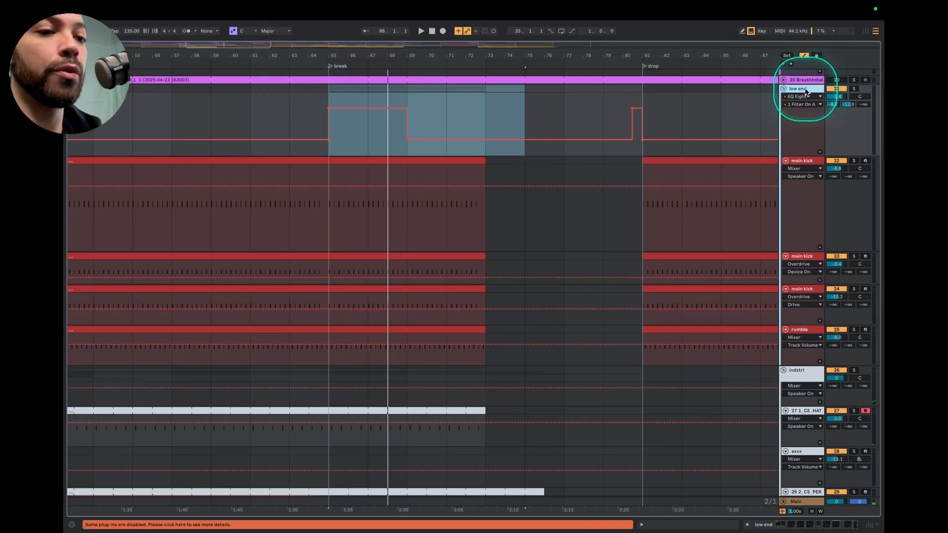
{"action": "double_click", "coordinate": [805, 91]}
{"action": "scroll", "coordinate": [400, 446], "scroll_direction": "left", "scroll_amount": 1}
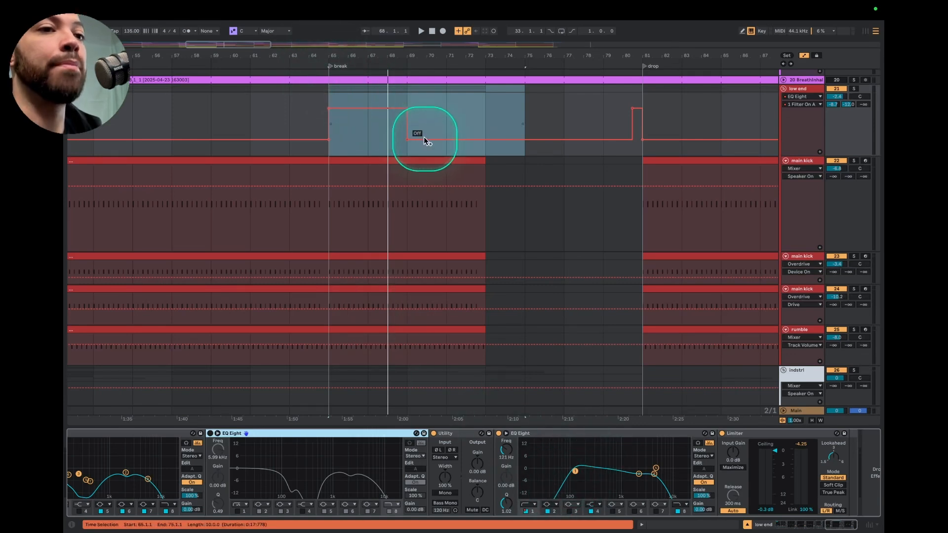
{"action": "left_click", "coordinate": [324, 60]}
{"action": "left_click", "coordinate": [526, 511]}
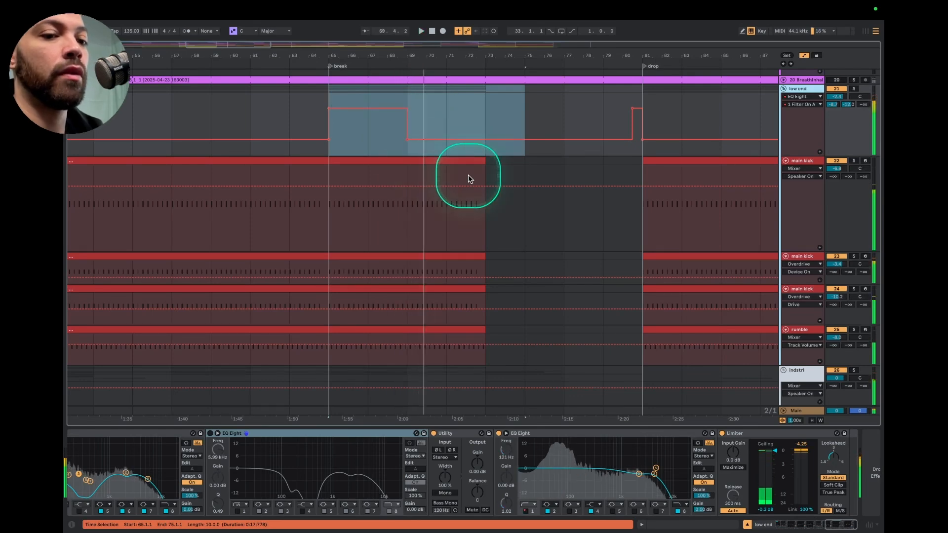
Mark bar 73 on the first main kick track and examine the low-end gap before the drop
{"action": "scroll", "coordinate": [468, 175], "scroll_direction": "down", "scroll_amount": 3}
{"action": "scroll", "coordinate": [469, 179], "scroll_direction": "up", "scroll_amount": 4}
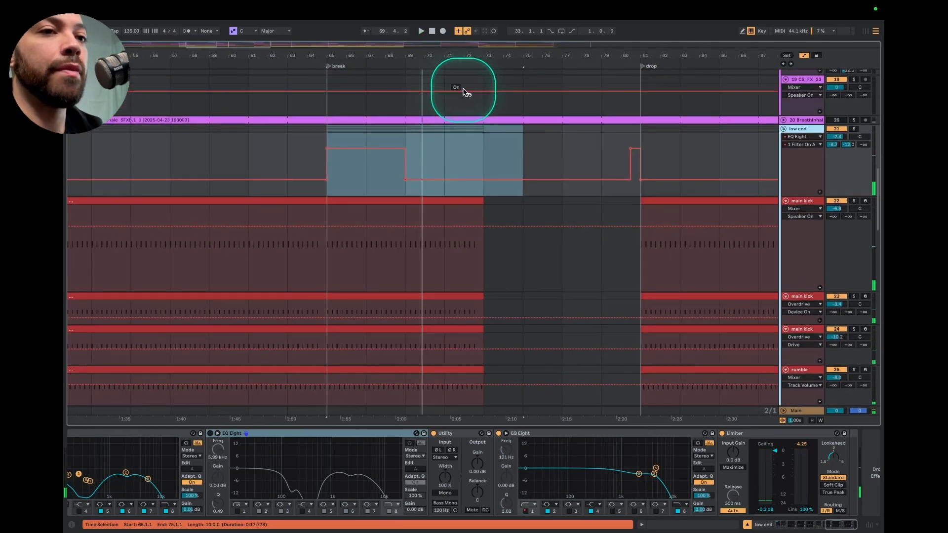
{"action": "left_click", "coordinate": [484, 240]}
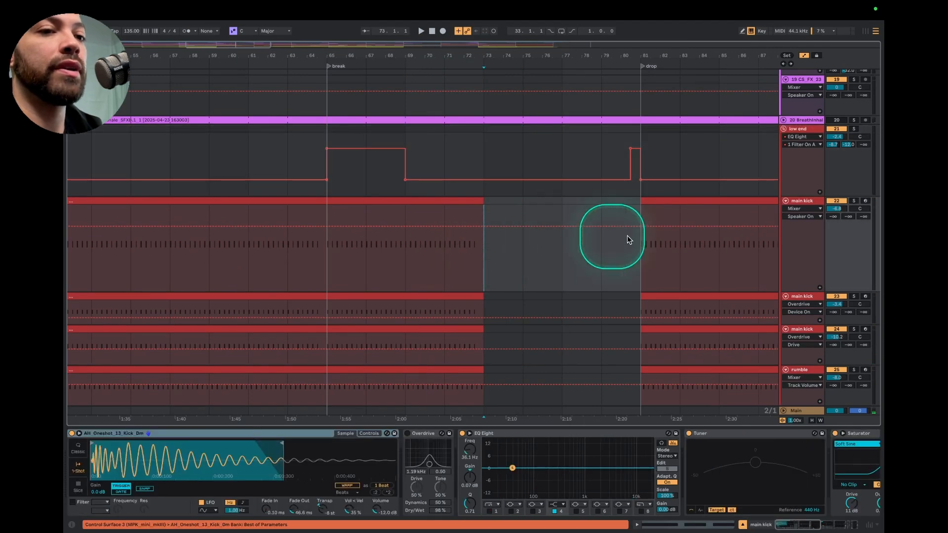
{"action": "scroll", "coordinate": [470, 205], "scroll_direction": "down", "scroll_amount": 8}
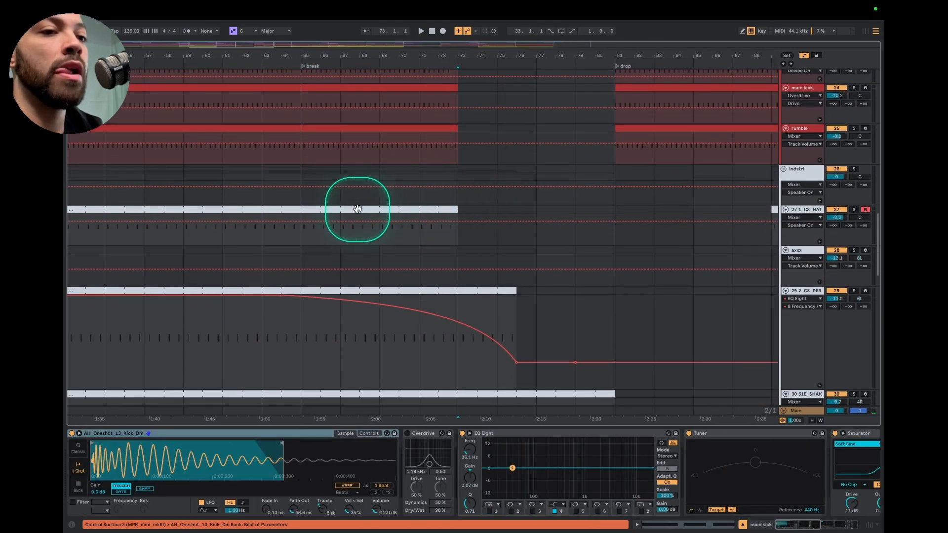
Solo the 1_CS_HAT track and play its section from bar 49 to bar 73
{"action": "left_click", "coordinate": [854, 209]}
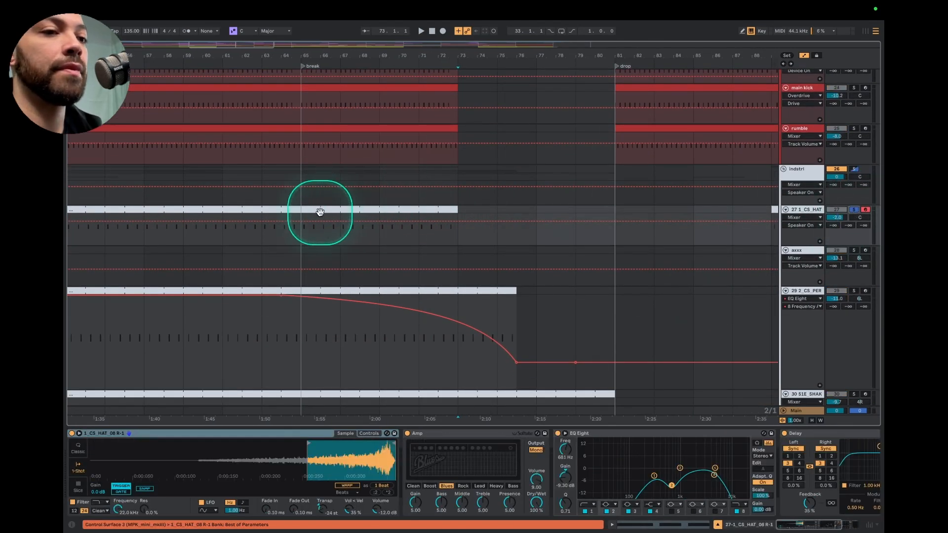
{"action": "scroll", "coordinate": [321, 214], "scroll_direction": "left", "scroll_amount": 5}
{"action": "scroll", "coordinate": [328, 216], "scroll_direction": "down", "scroll_amount": 3}
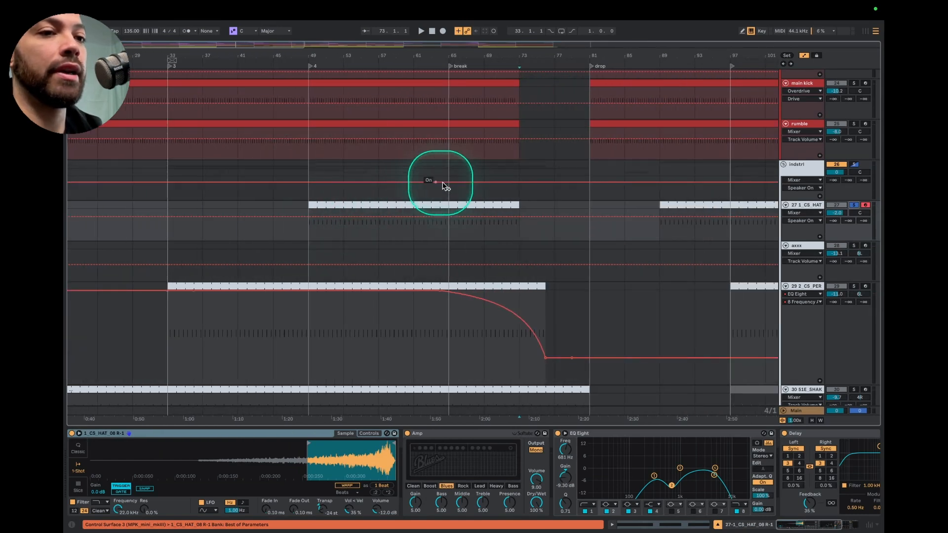
{"action": "left_click", "coordinate": [441, 205]}
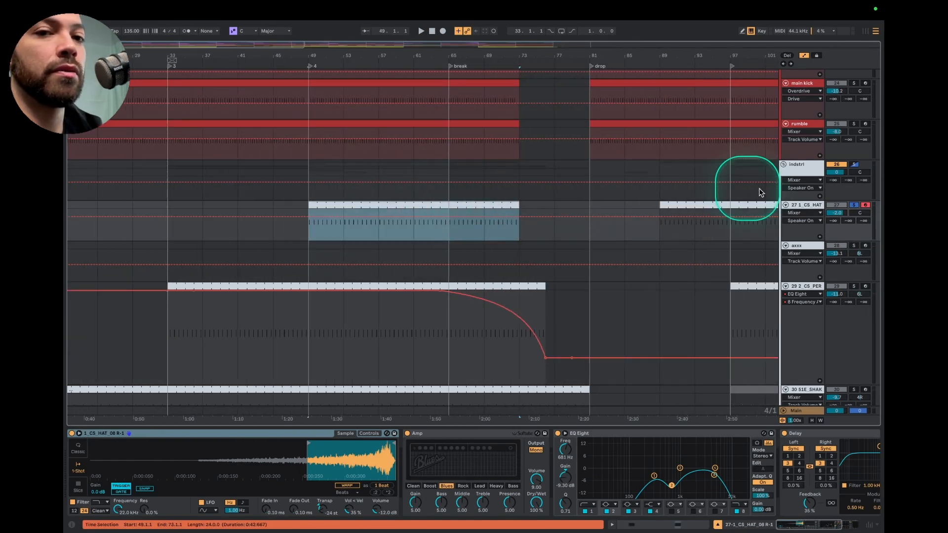
{"action": "key", "text": "space"}
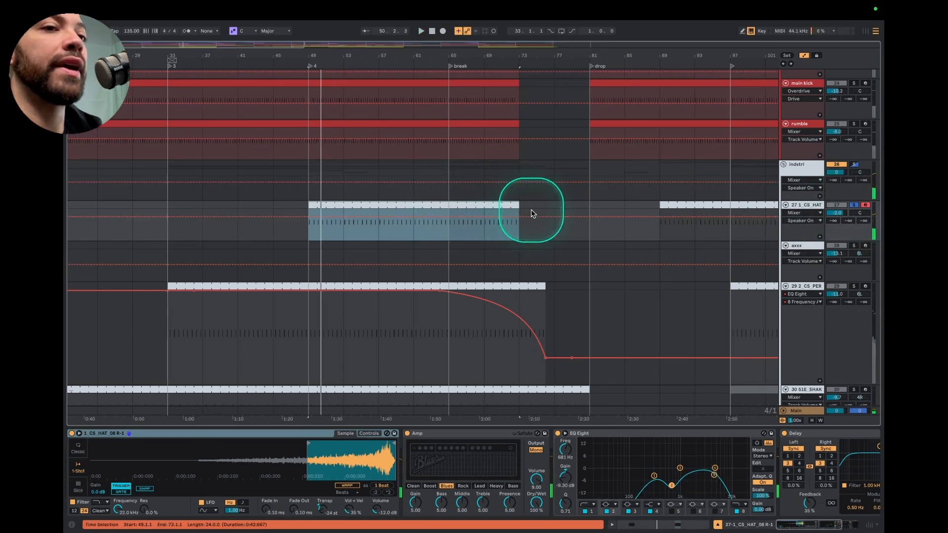
Solo the 2_CS_PERC track and play it from bar 33 and from the break to hear its EQ Eight frequency sweep
{"action": "scroll", "coordinate": [528, 182], "scroll_direction": "up", "scroll_amount": 3}
{"action": "scroll", "coordinate": [528, 183], "scroll_direction": "right", "scroll_amount": 2}
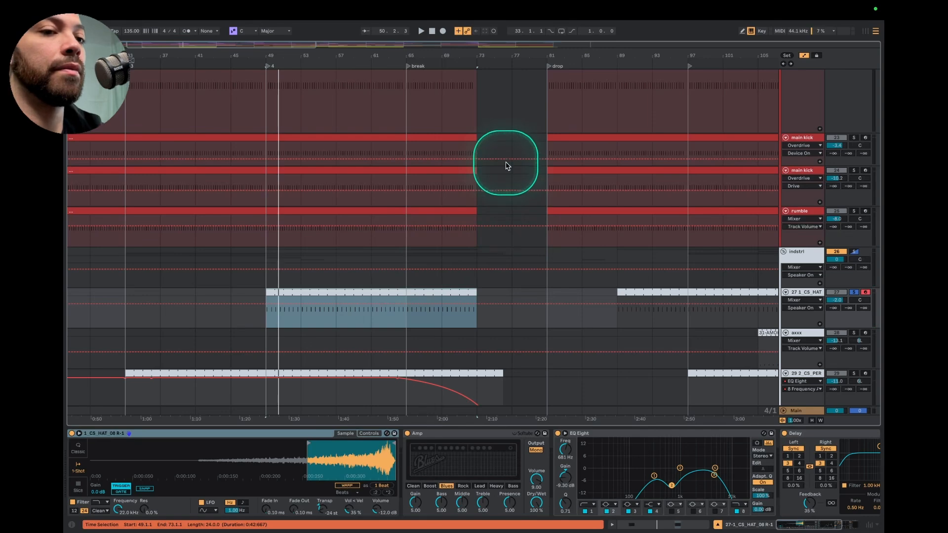
{"action": "scroll", "coordinate": [479, 269], "scroll_direction": "up", "scroll_amount": 3}
{"action": "scroll", "coordinate": [479, 276], "scroll_direction": "up", "scroll_amount": 2}
{"action": "scroll", "coordinate": [479, 275], "scroll_direction": "down", "scroll_amount": 10}
{"action": "scroll", "coordinate": [480, 275], "scroll_direction": "right", "scroll_amount": 1}
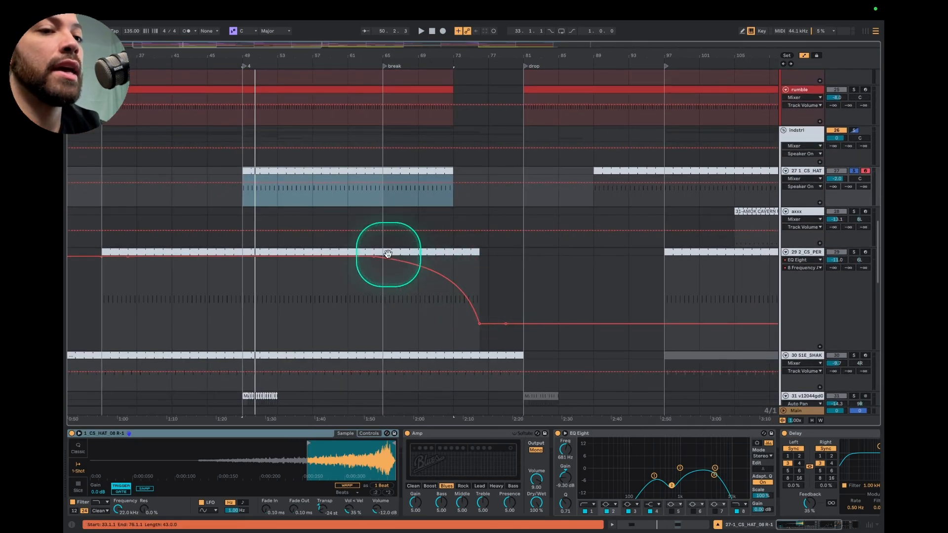
{"action": "left_click", "coordinate": [856, 254]}
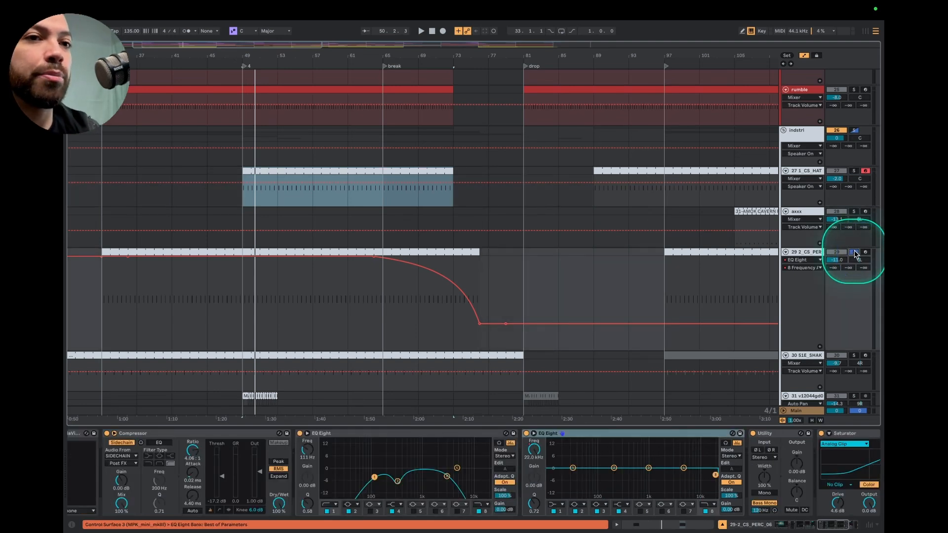
{"action": "left_click", "coordinate": [458, 253]}
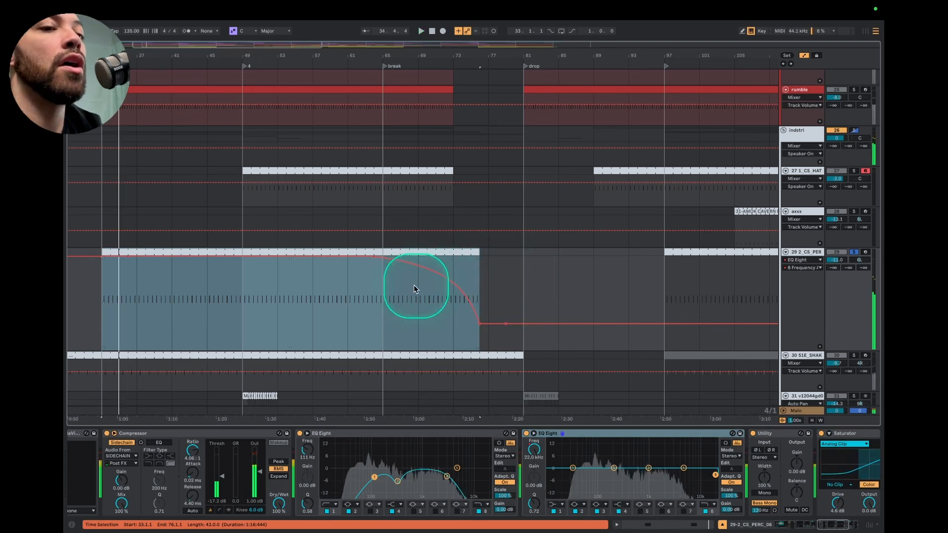
{"action": "left_click", "coordinate": [383, 287]}
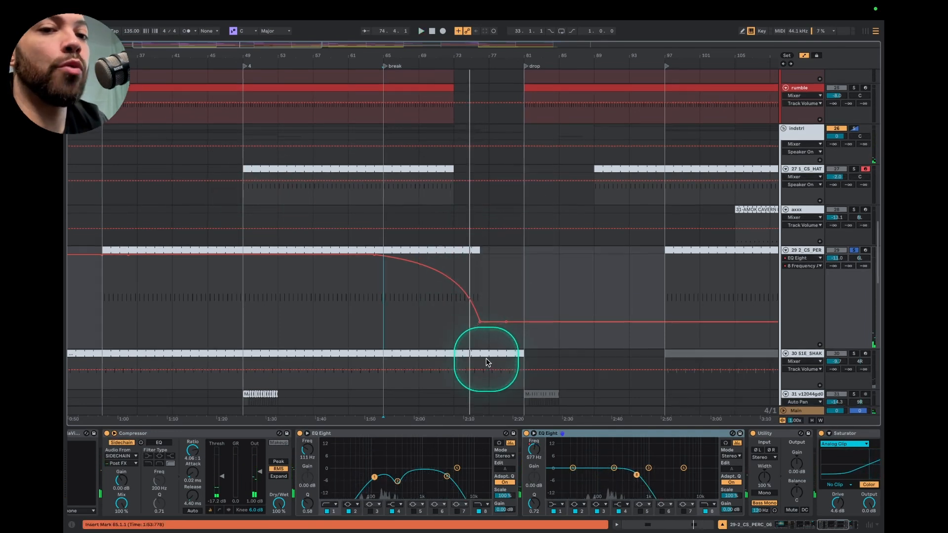
Solo the S1E_SHAKER track and play its clips that run up to the drop
{"action": "scroll", "coordinate": [486, 357], "scroll_direction": "down", "scroll_amount": 3}
{"action": "scroll", "coordinate": [486, 357], "scroll_direction": "left", "scroll_amount": 1}
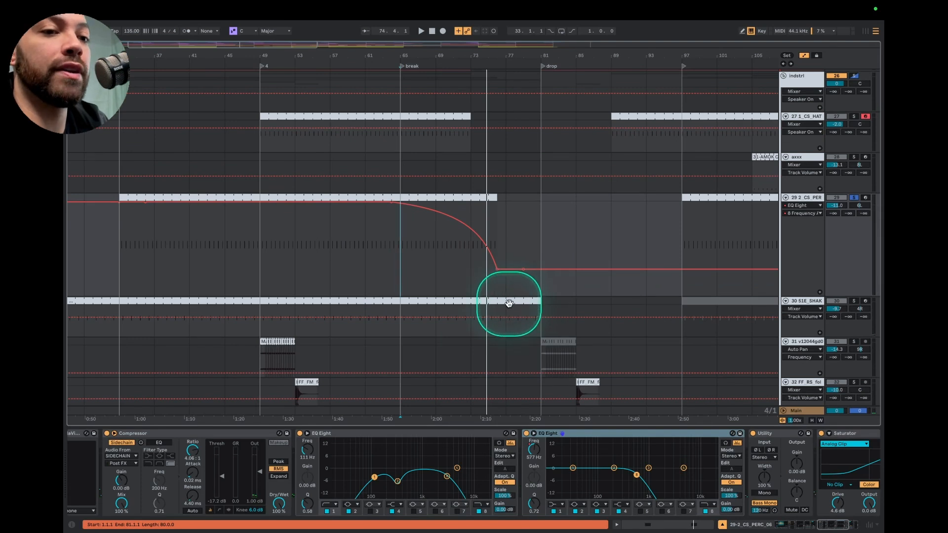
{"action": "left_click", "coordinate": [854, 302]}
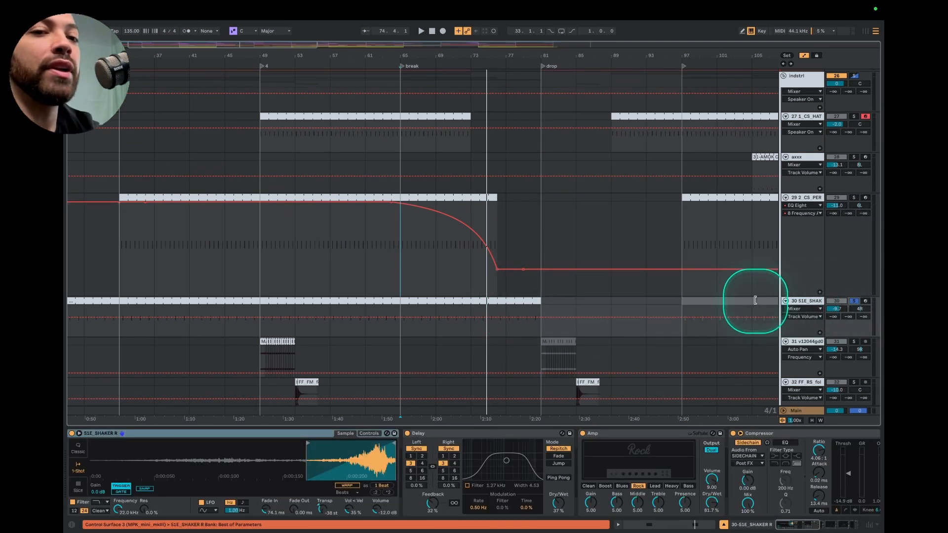
{"action": "left_click", "coordinate": [508, 301]}
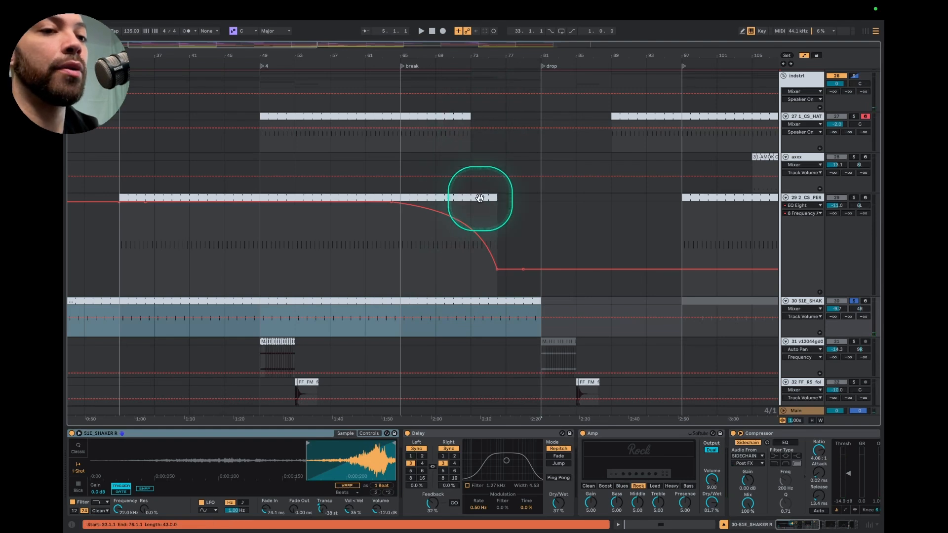
Select the 2_CS_PERC track and compare where the hat, percussion and shaker clips end before the drop
{"action": "left_click", "coordinate": [802, 198]}
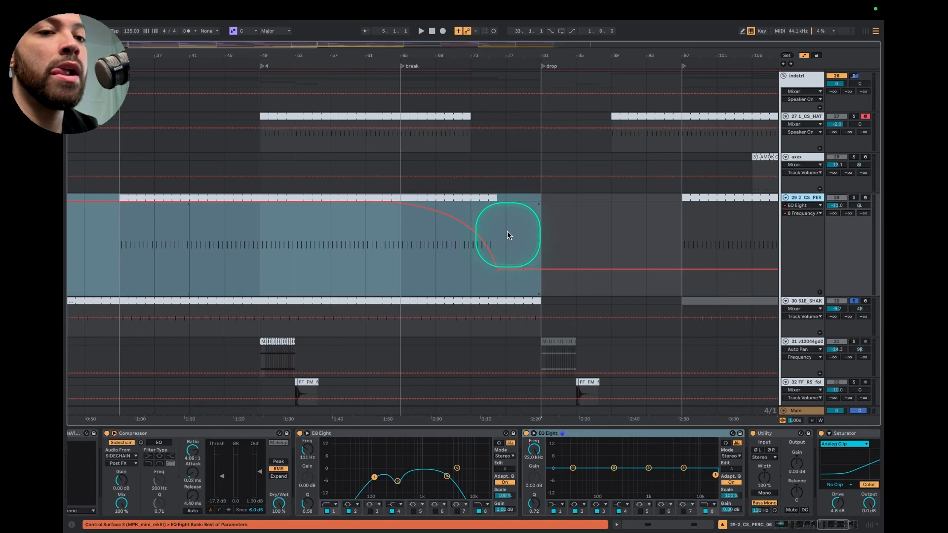
{"action": "scroll", "coordinate": [501, 201], "scroll_direction": "up", "scroll_amount": 3}
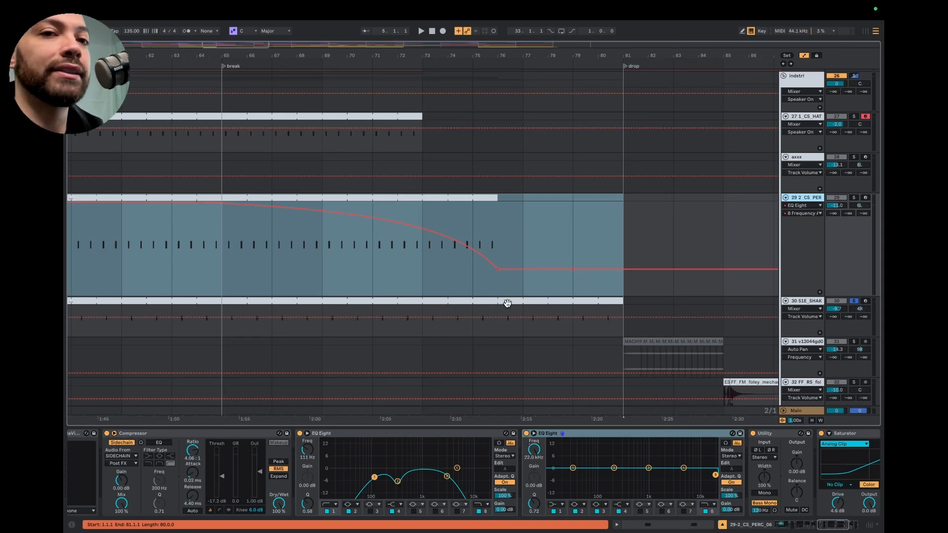
{"action": "scroll", "coordinate": [658, 171], "scroll_direction": "up", "scroll_amount": 15}
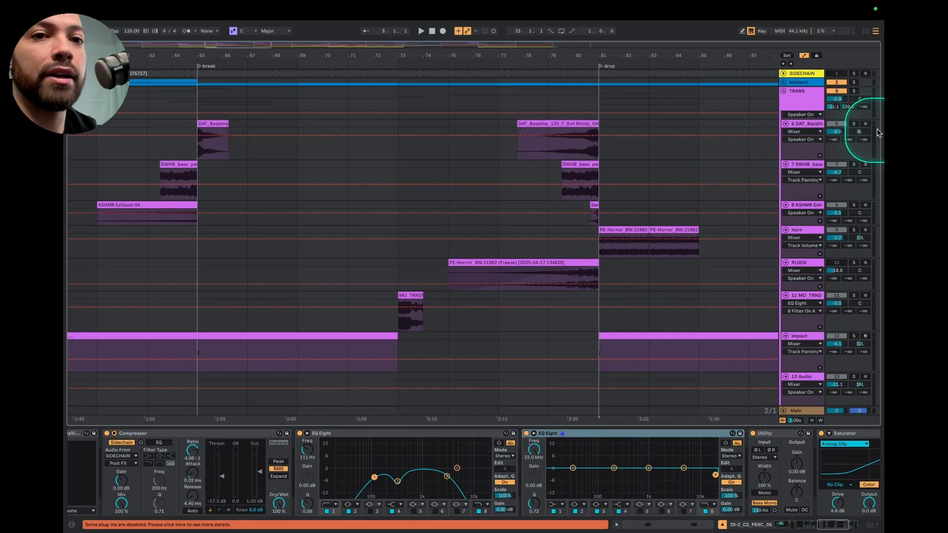
Switch the solo to the TRANS group and turn it off to hear every track
{"action": "left_click", "coordinate": [855, 92]}
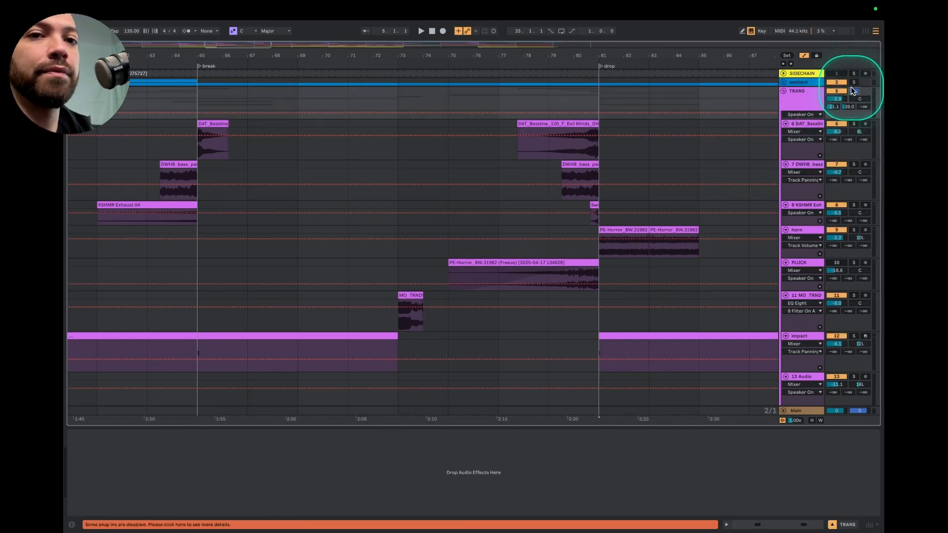
{"action": "scroll", "coordinate": [674, 225], "scroll_direction": "down", "scroll_amount": 1}
{"action": "scroll", "coordinate": [698, 202], "scroll_direction": "up", "scroll_amount": 1}
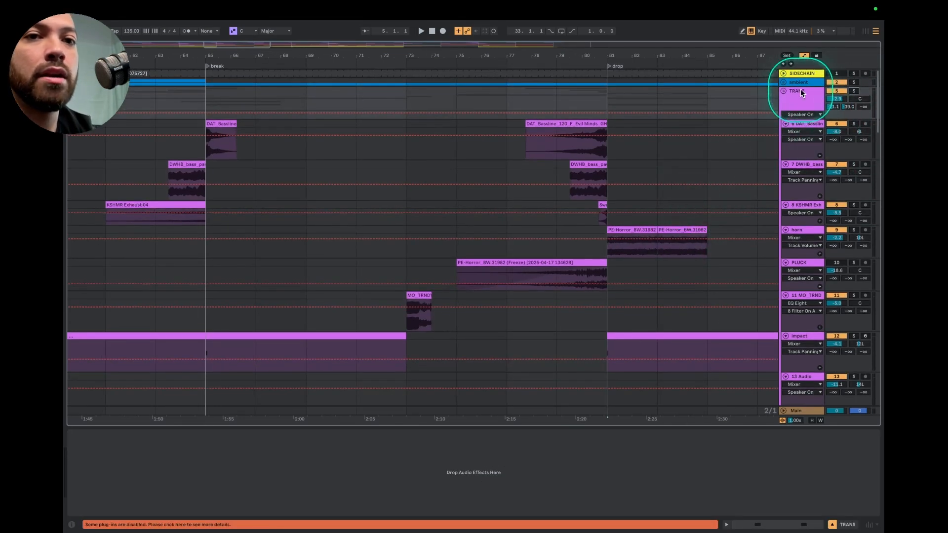
{"action": "scroll", "coordinate": [771, 192], "scroll_direction": "down", "scroll_amount": 3}
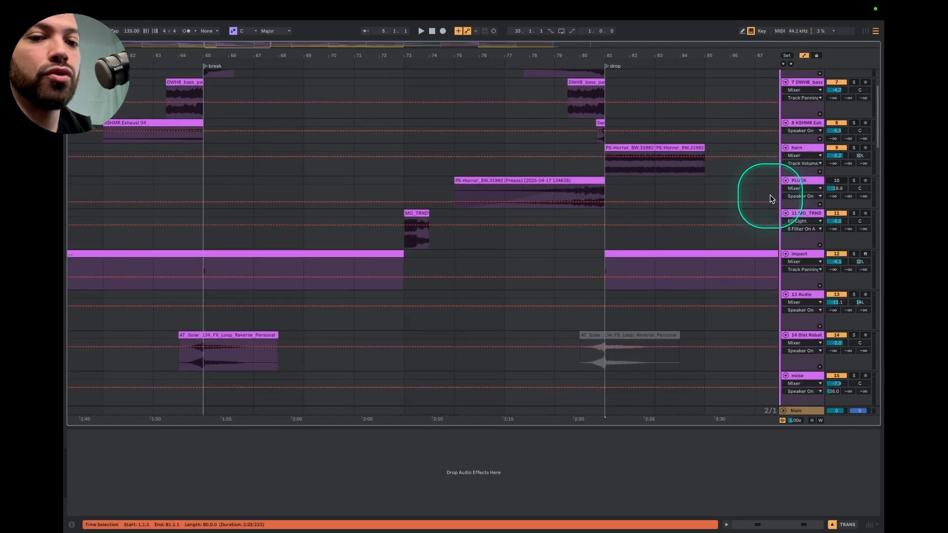
Hide the device chain and play the full arrangement from just before the break
{"action": "left_click", "coordinate": [833, 525]}
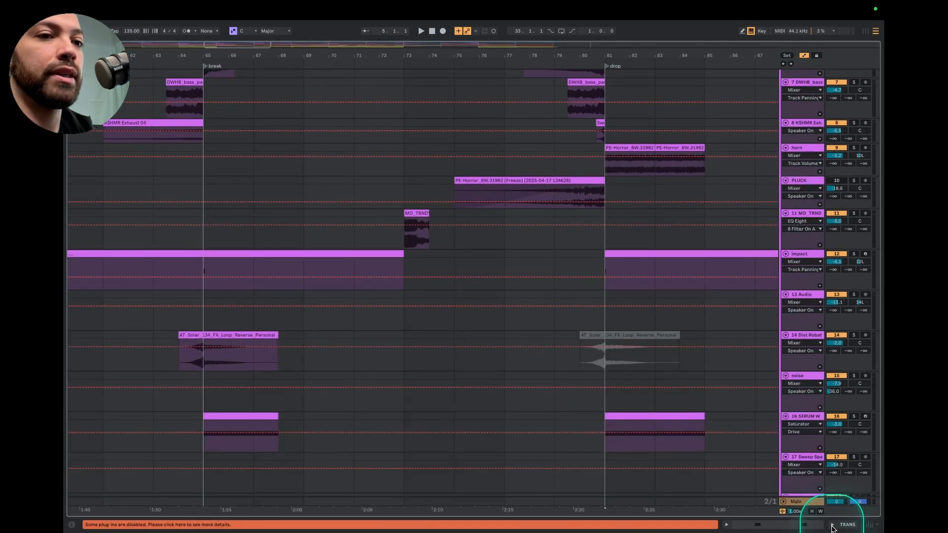
{"action": "left_click", "coordinate": [185, 58]}
{"action": "scroll", "coordinate": [356, 211], "scroll_direction": "down", "scroll_amount": 10}
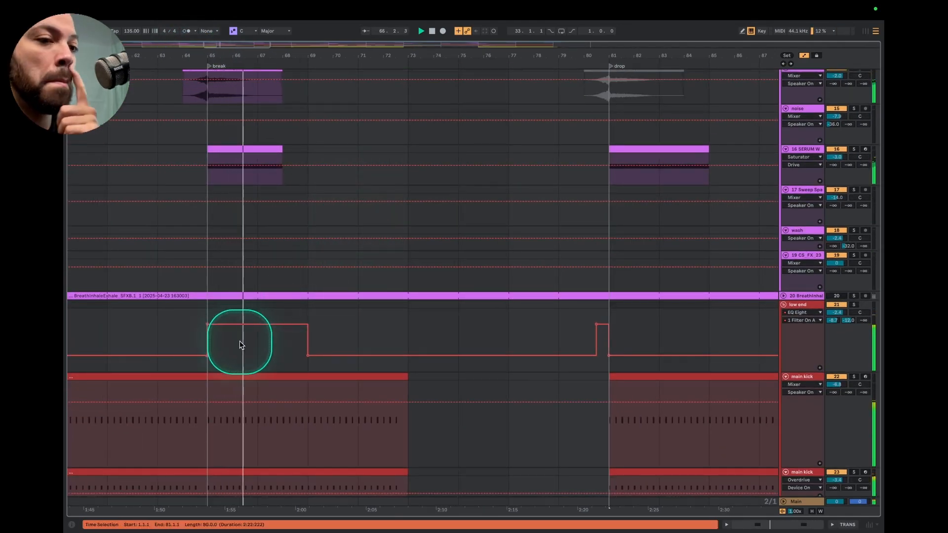
Open the low end group's device chain and watch its EQ Eight filter switching and kick dropout during playback
{"action": "scroll", "coordinate": [264, 336], "scroll_direction": "down", "scroll_amount": 2}
{"action": "double_click", "coordinate": [803, 292]}
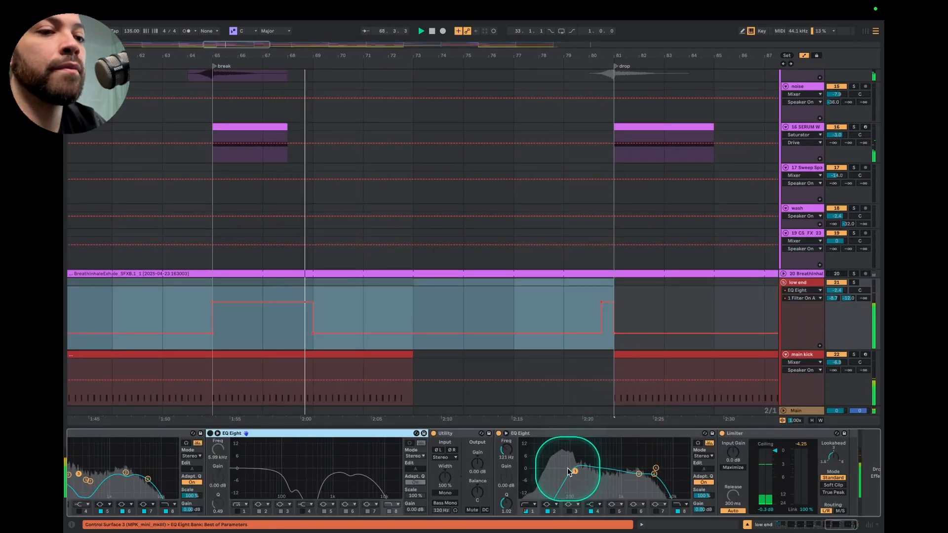
{"action": "scroll", "coordinate": [386, 383], "scroll_direction": "down", "scroll_amount": 2}
{"action": "scroll", "coordinate": [385, 380], "scroll_direction": "down", "scroll_amount": 6}
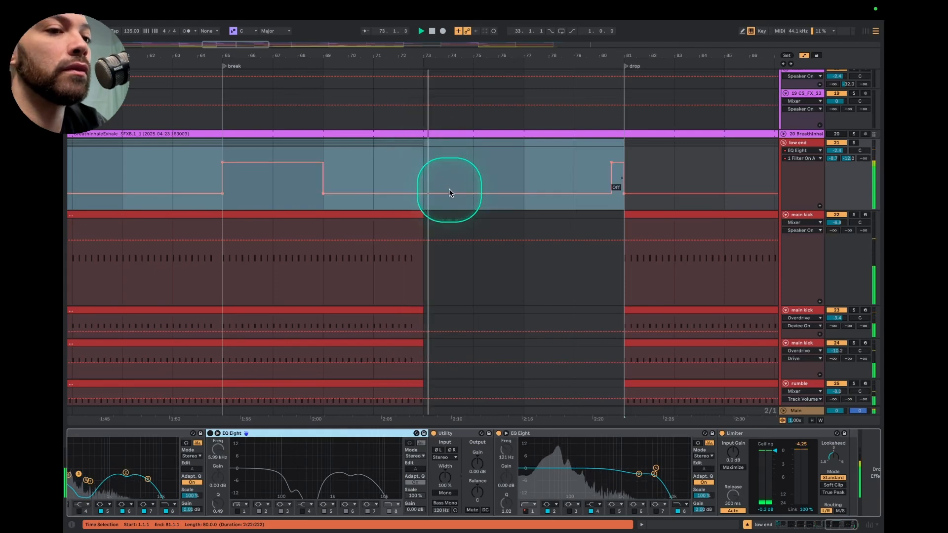
Toggle the solo of the SPLC-6205 radio voice track and follow the playback through the transition effects around the drop
{"action": "scroll", "coordinate": [448, 188], "scroll_direction": "down", "scroll_amount": 15}
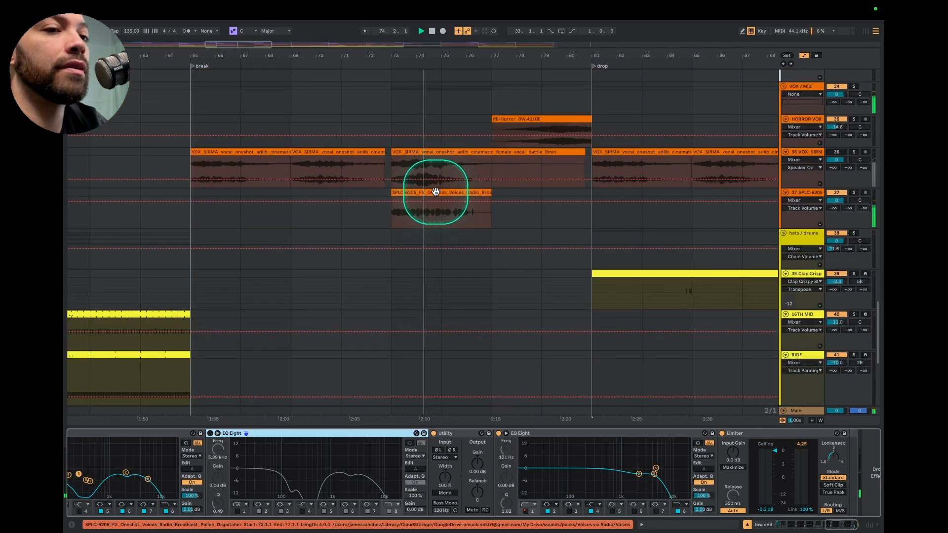
{"action": "left_click", "coordinate": [855, 192]}
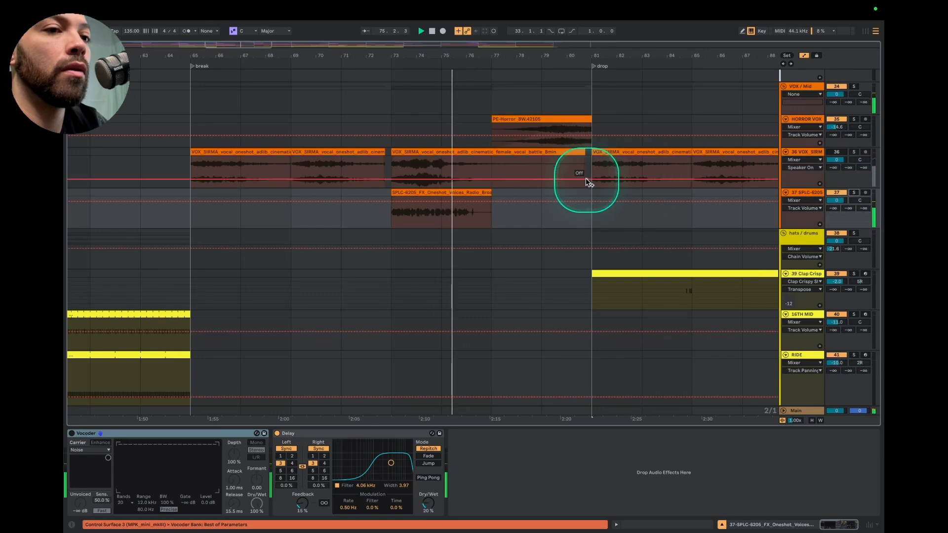
{"action": "scroll", "coordinate": [586, 180], "scroll_direction": "up", "scroll_amount": 10}
{"action": "scroll", "coordinate": [447, 192], "scroll_direction": "up", "scroll_amount": 2}
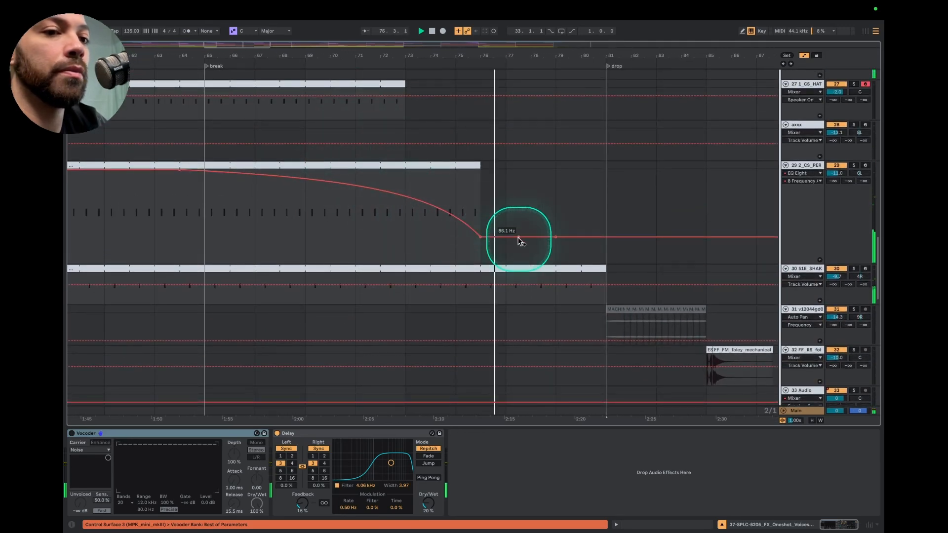
{"action": "scroll", "coordinate": [570, 278], "scroll_direction": "up", "scroll_amount": 15}
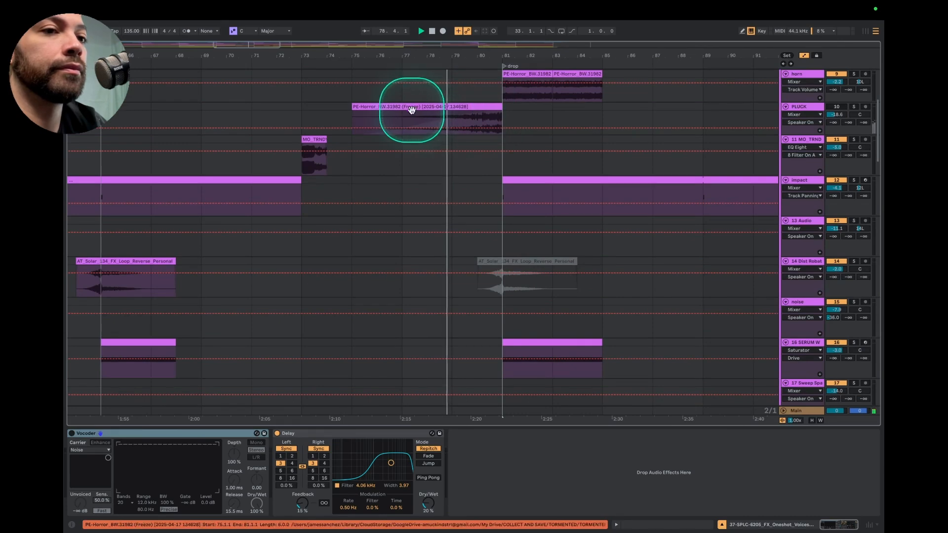
{"action": "scroll", "coordinate": [497, 125], "scroll_direction": "up", "scroll_amount": 6}
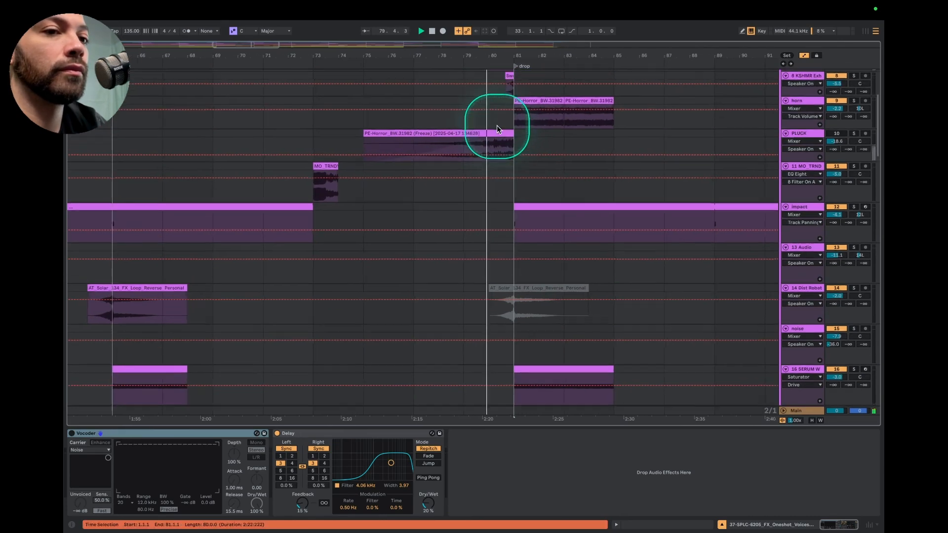
{"action": "scroll", "coordinate": [535, 123], "scroll_direction": "up", "scroll_amount": 4}
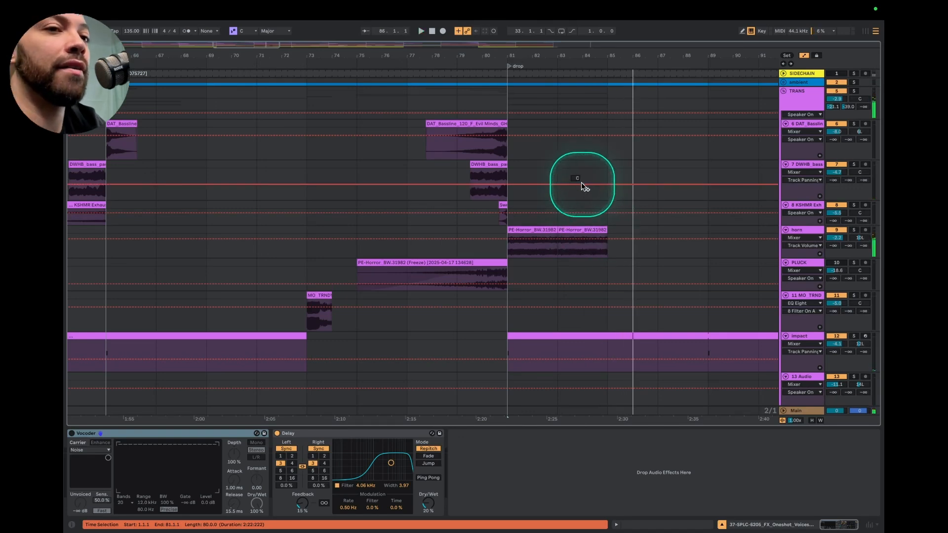
Play the mechanical foley clip four bars after the drop and toggle the solo of its FF_RS_foley track
{"action": "scroll", "coordinate": [584, 188], "scroll_direction": "right", "scroll_amount": 3}
{"action": "scroll", "coordinate": [583, 192], "scroll_direction": "down", "scroll_amount": 3}
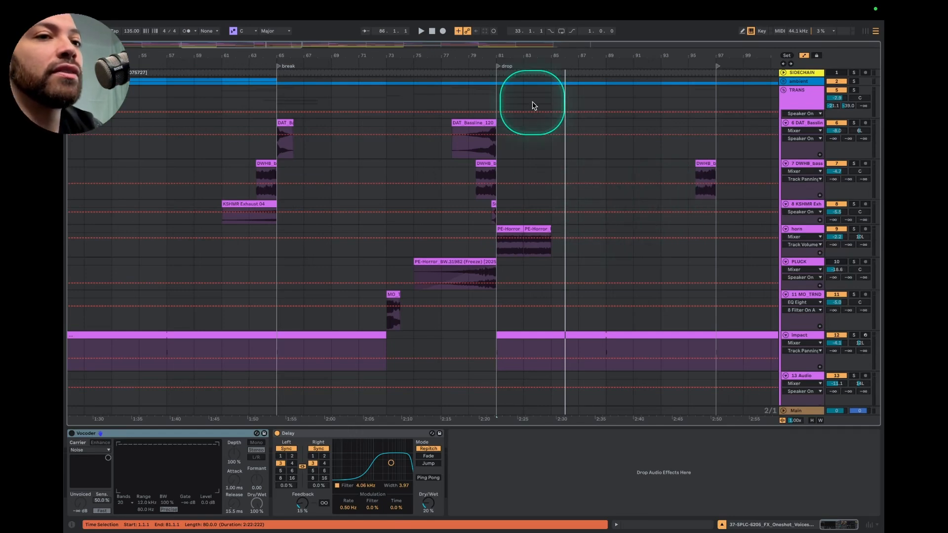
{"action": "scroll", "coordinate": [533, 230], "scroll_direction": "down", "scroll_amount": 10}
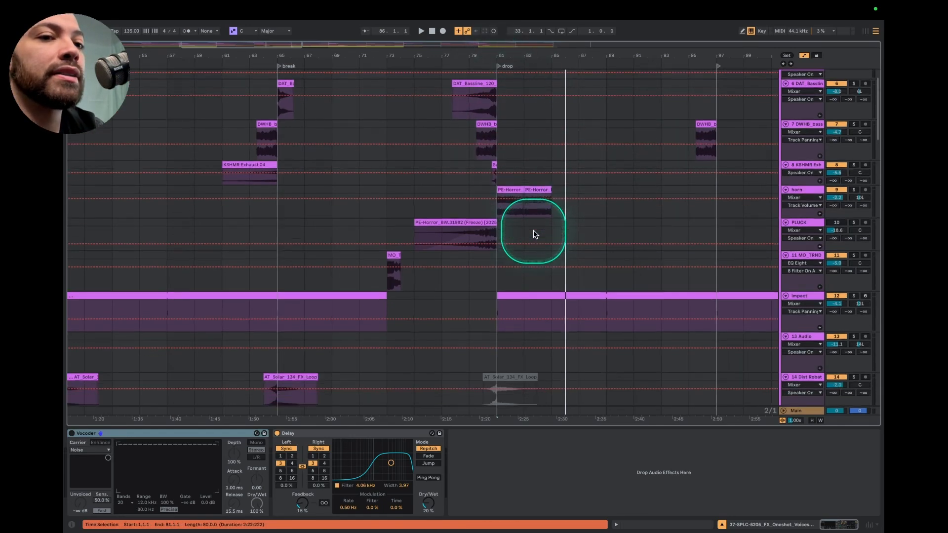
{"action": "scroll", "coordinate": [534, 231], "scroll_direction": "up", "scroll_amount": 10}
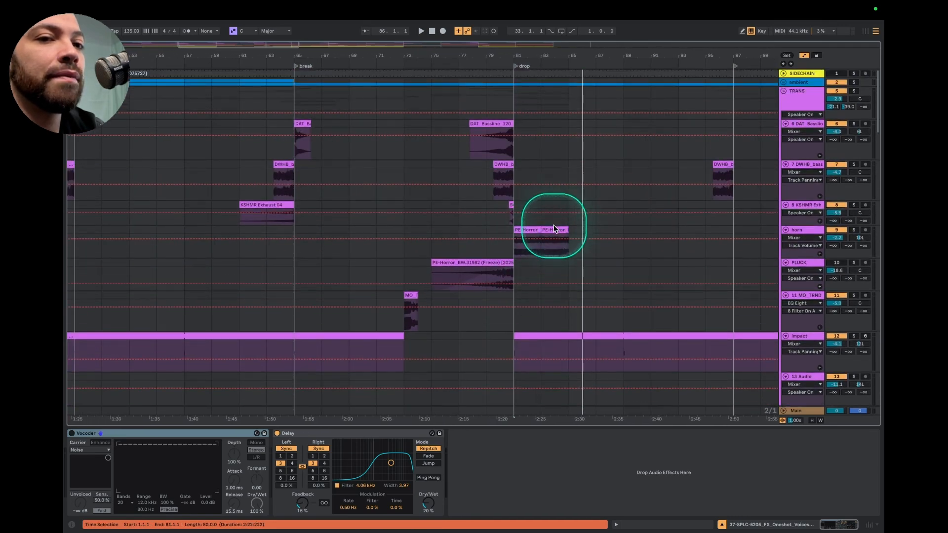
{"action": "scroll", "coordinate": [538, 233], "scroll_direction": "down", "scroll_amount": 5}
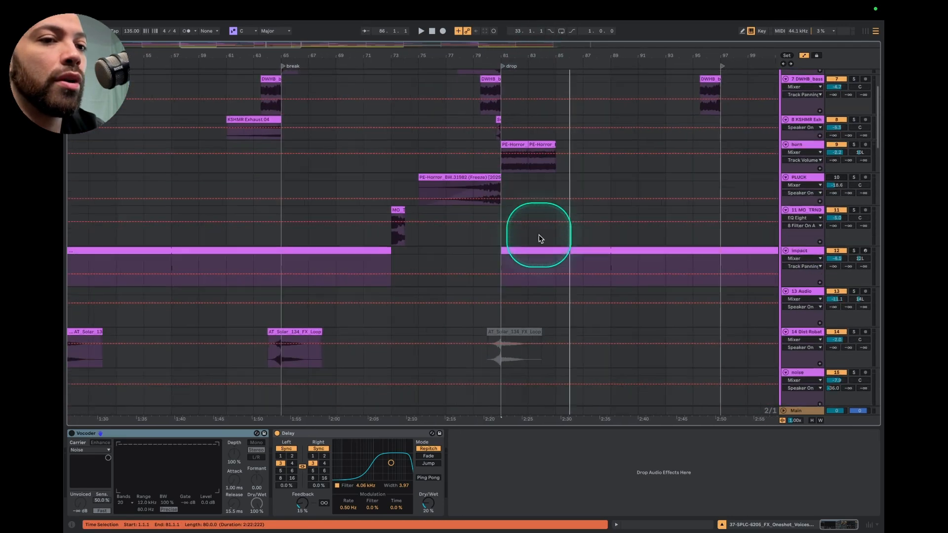
{"action": "scroll", "coordinate": [497, 265], "scroll_direction": "down", "scroll_amount": 15}
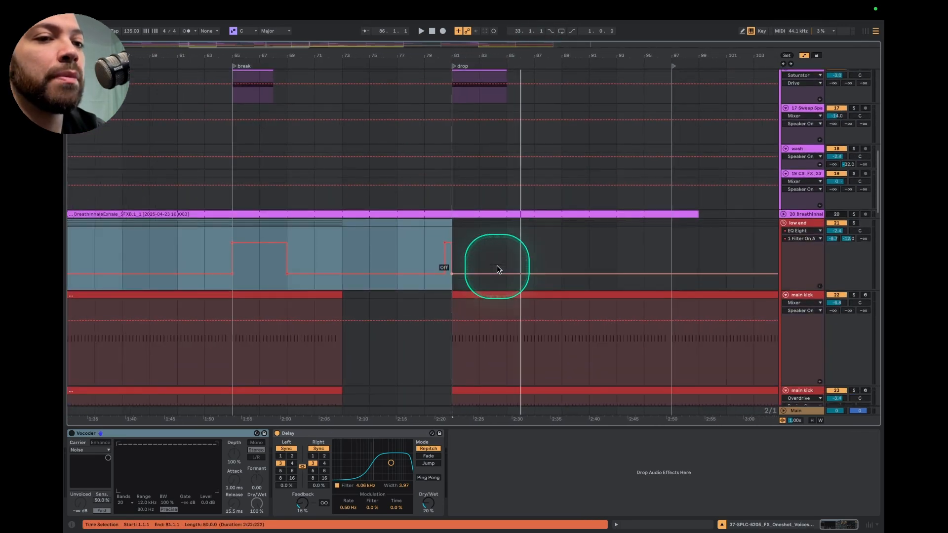
{"action": "scroll", "coordinate": [497, 269], "scroll_direction": "down", "scroll_amount": 5}
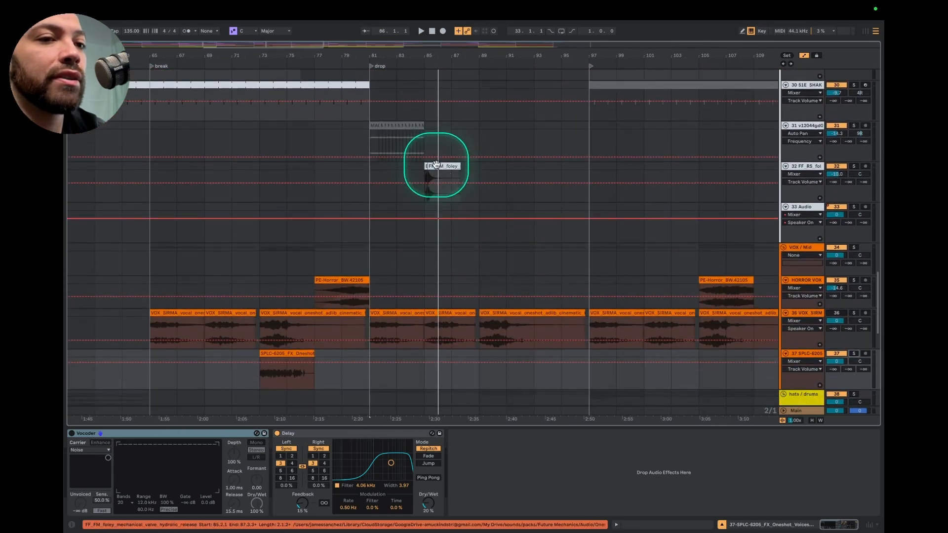
{"action": "left_click", "coordinate": [425, 166]}
{"action": "key", "text": "space"}
{"action": "left_click", "coordinate": [854, 166]}
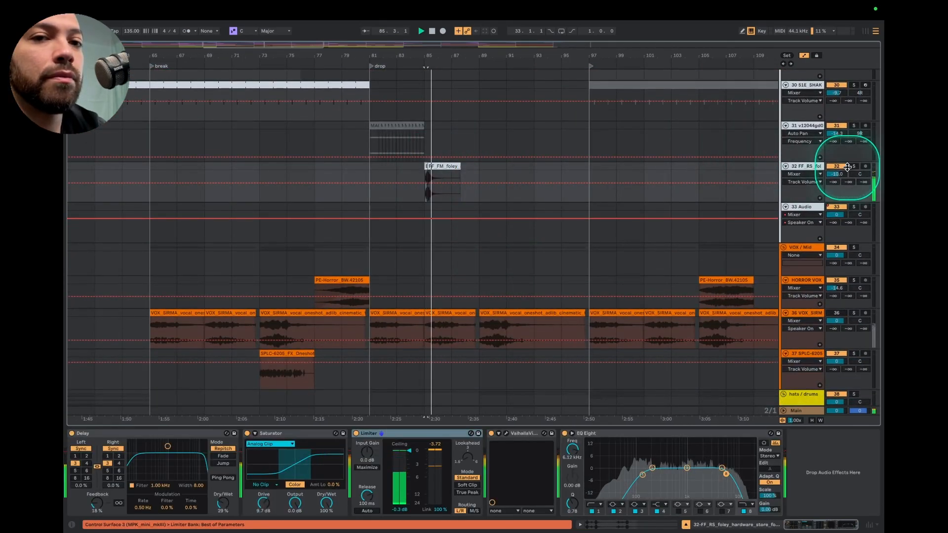
Stop the playback after the foley clip and examine the transition and percussion tracks between the drop and the next section marker
{"action": "key", "text": "space"}
{"action": "left_click", "coordinate": [852, 167]}
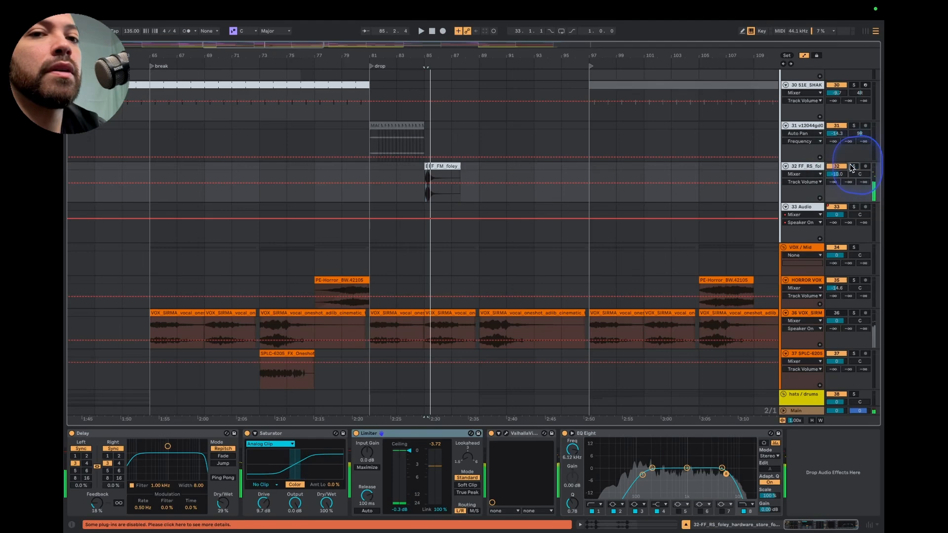
{"action": "scroll", "coordinate": [535, 198], "scroll_direction": "up", "scroll_amount": 7}
{"action": "scroll", "coordinate": [535, 197], "scroll_direction": "up", "scroll_amount": 12}
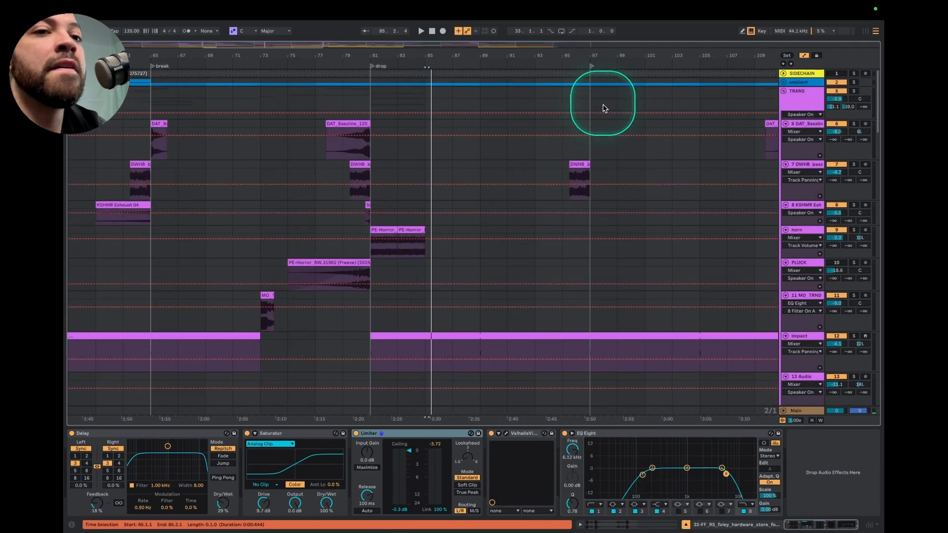
{"action": "scroll", "coordinate": [556, 132], "scroll_direction": "down", "scroll_amount": 10}
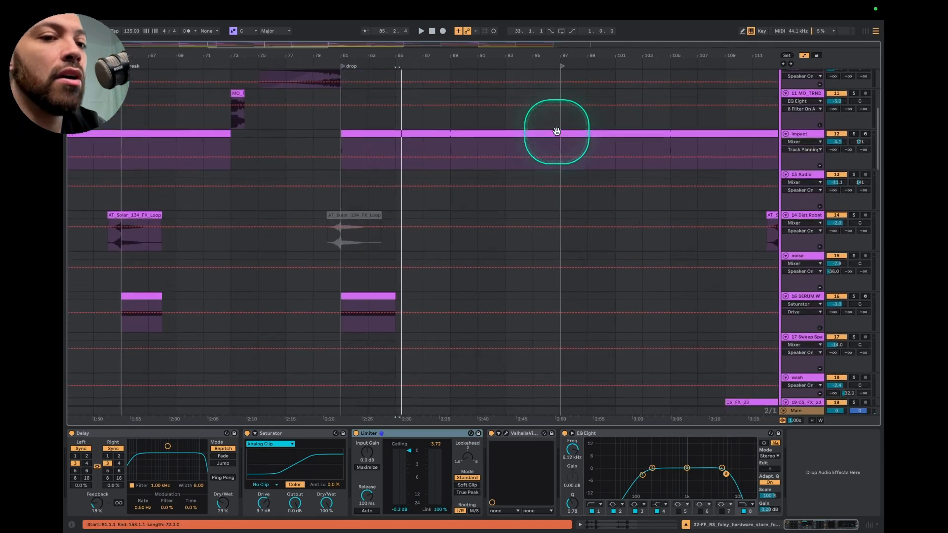
{"action": "scroll", "coordinate": [557, 133], "scroll_direction": "down", "scroll_amount": 5}
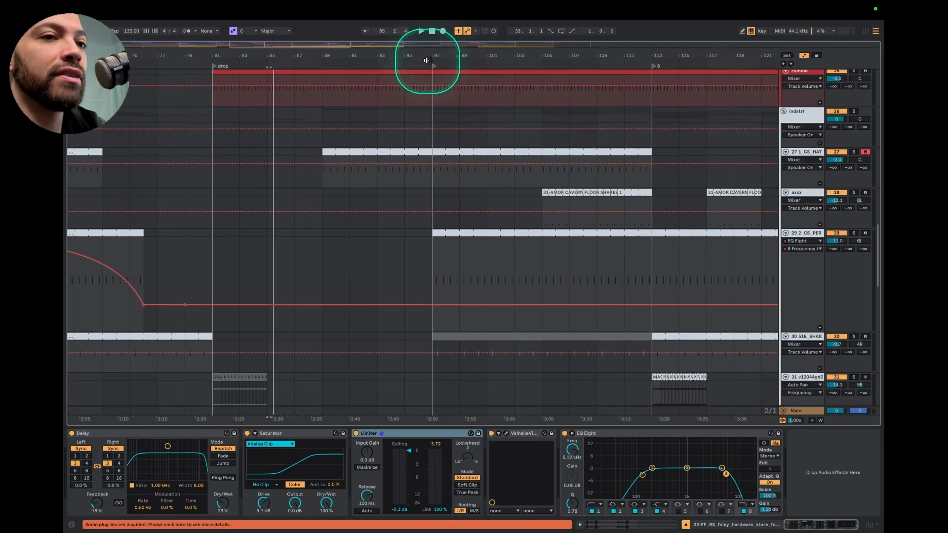
Play the arrangement from just before bar 89 and toggle the solo of the 1_CS_HAT track to hear the hat entering
{"action": "key", "text": "space"}
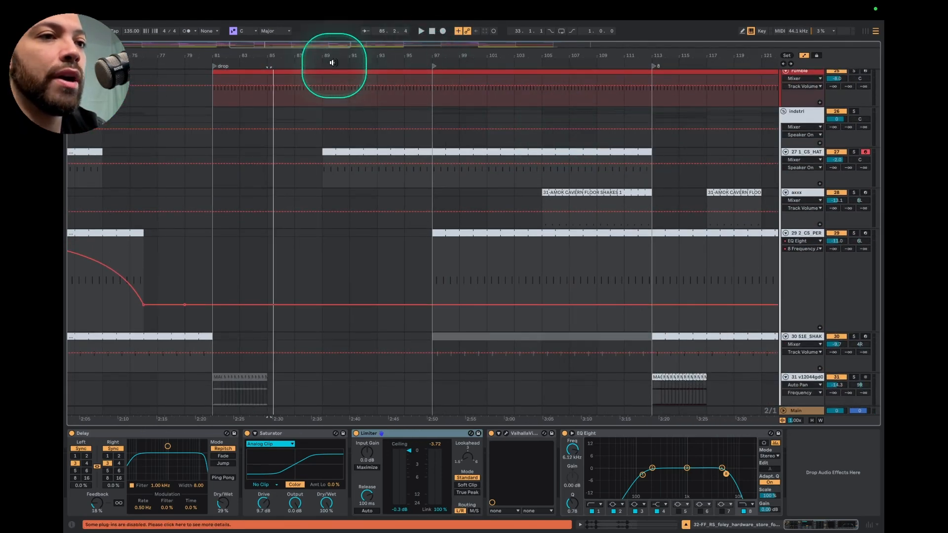
{"action": "left_click", "coordinate": [314, 60]}
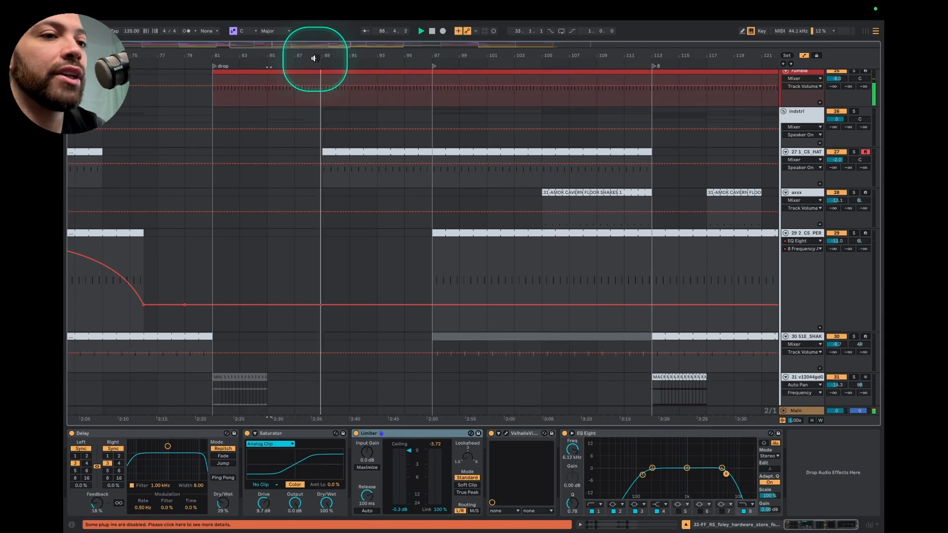
{"action": "left_click", "coordinate": [859, 163]}
{"action": "left_click", "coordinate": [855, 153]}
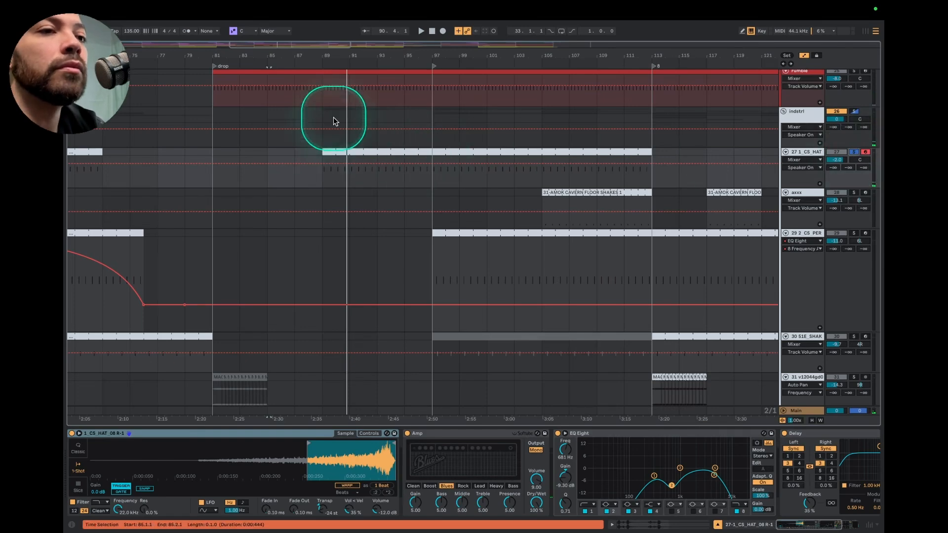
{"action": "key", "text": "space"}
{"action": "left_click", "coordinate": [854, 152]}
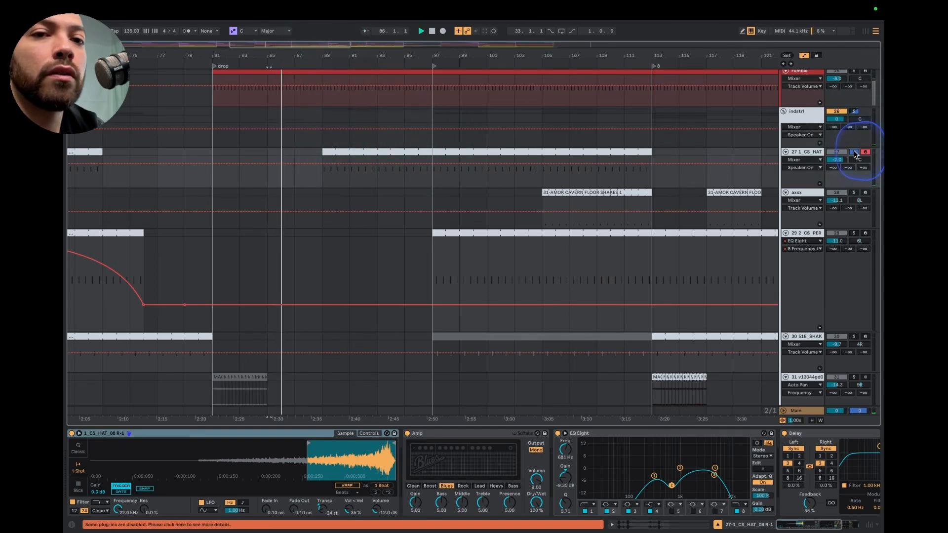
Fold the VOX_SIRM vocal track and examine the staggered clip entries in the hats / drums group during playback
{"action": "scroll", "coordinate": [366, 192], "scroll_direction": "down", "scroll_amount": 10}
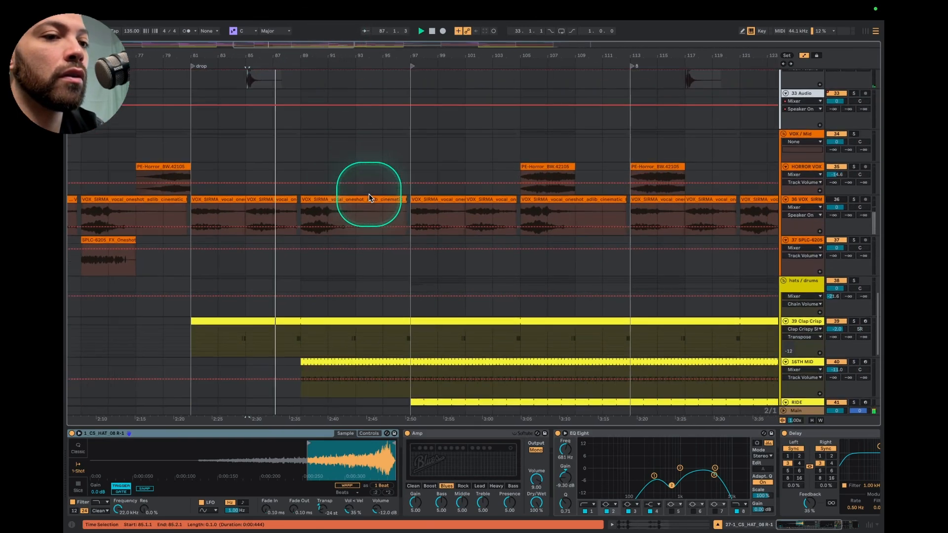
{"action": "scroll", "coordinate": [779, 197], "scroll_direction": "down", "scroll_amount": 1}
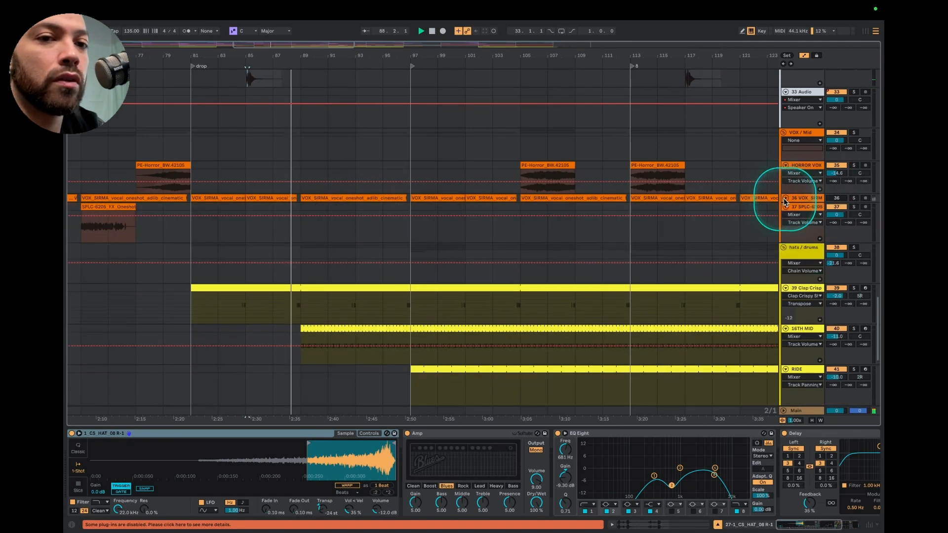
{"action": "scroll", "coordinate": [409, 201], "scroll_direction": "down", "scroll_amount": 4}
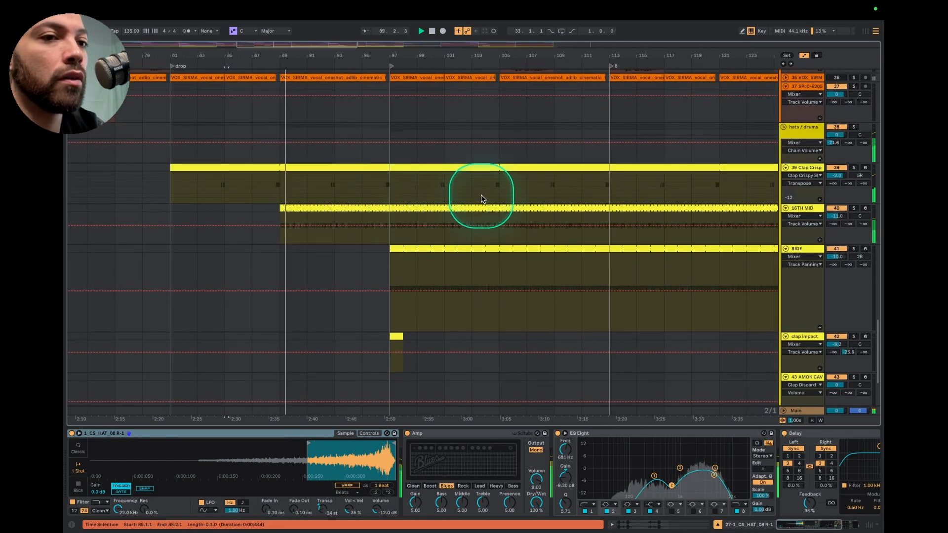
Examine the transition effects ahead of the next section marker, stop the playback and compare the percussion clips up to the break
{"action": "scroll", "coordinate": [483, 194], "scroll_direction": "up", "scroll_amount": 10}
{"action": "scroll", "coordinate": [415, 106], "scroll_direction": "up", "scroll_amount": 20}
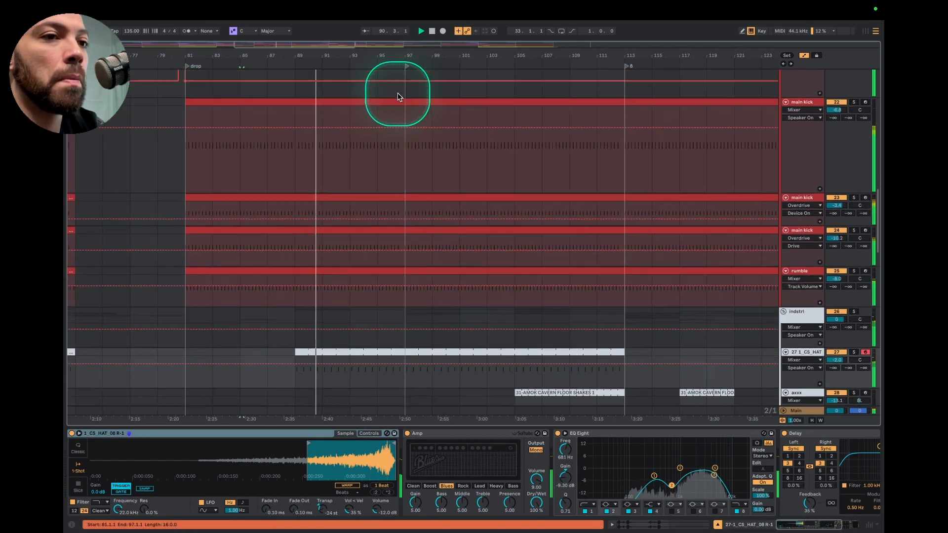
{"action": "scroll", "coordinate": [398, 95], "scroll_direction": "up", "scroll_amount": 2}
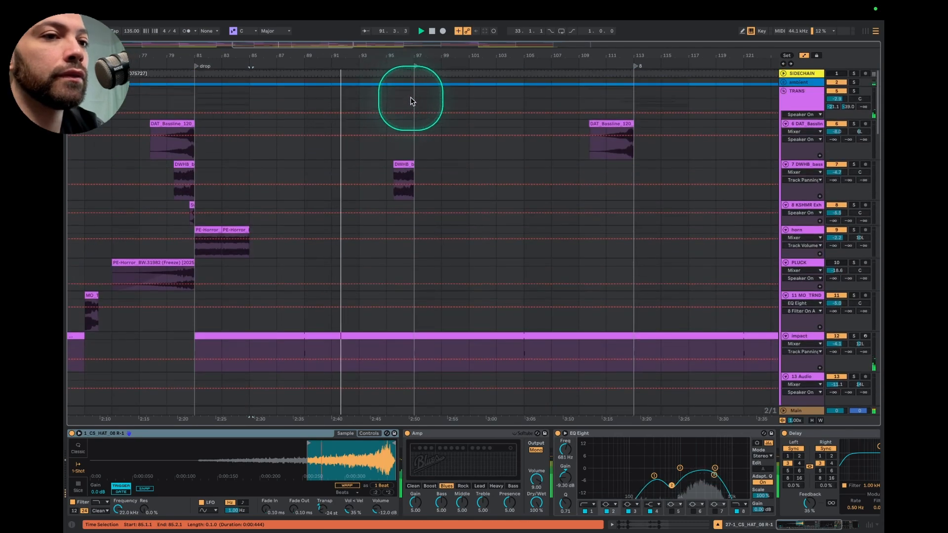
{"action": "scroll", "coordinate": [429, 106], "scroll_direction": "down", "scroll_amount": 5}
{"action": "scroll", "coordinate": [430, 106], "scroll_direction": "right", "scroll_amount": 3}
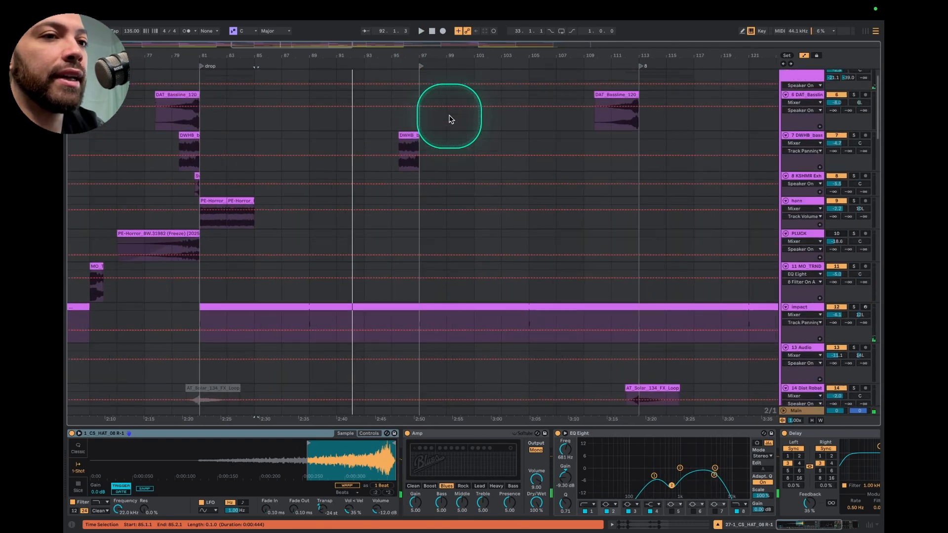
{"action": "scroll", "coordinate": [461, 147], "scroll_direction": "down", "scroll_amount": 10}
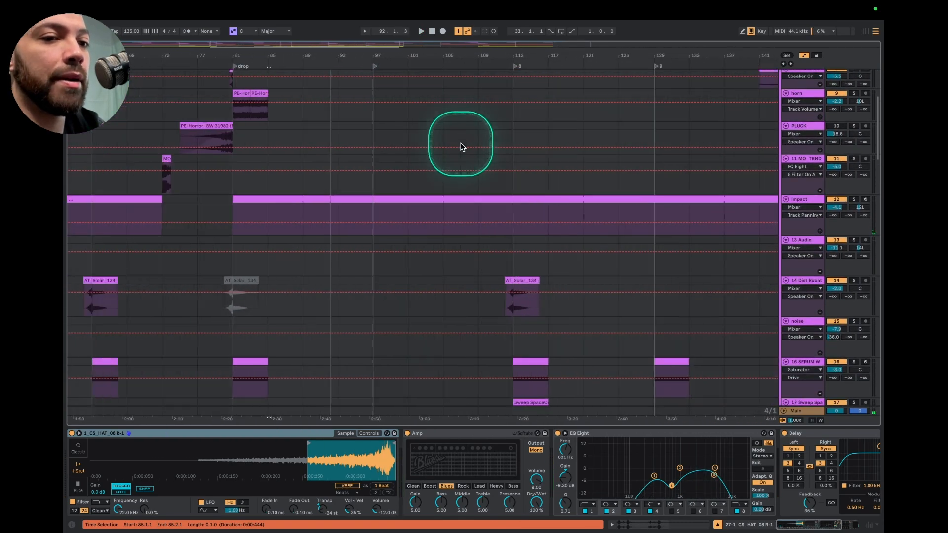
{"action": "scroll", "coordinate": [461, 146], "scroll_direction": "down", "scroll_amount": 4}
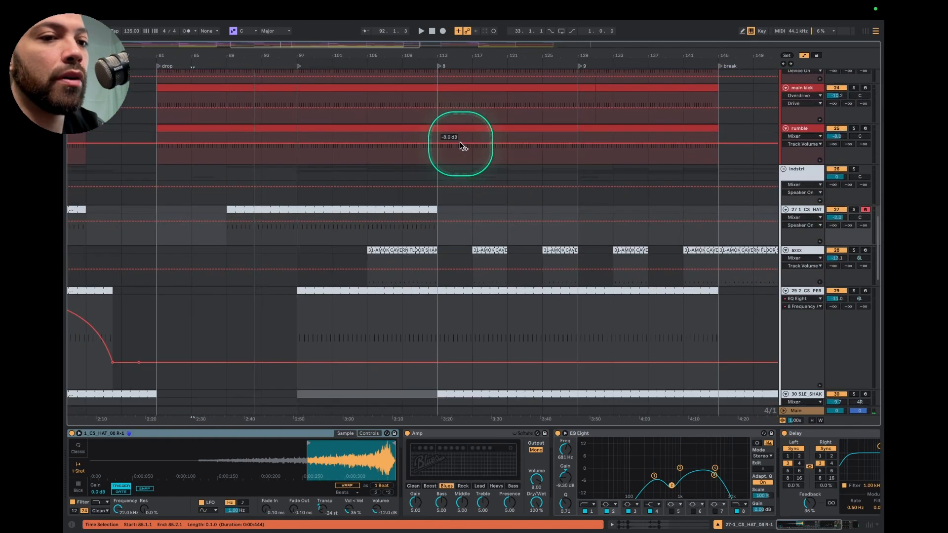
Solo the axxx shaker track, play its clip from bar 105 and compare its clip pattern across the whole arrangement
{"action": "left_click", "coordinate": [856, 252]}
{"action": "left_click", "coordinate": [398, 250]}
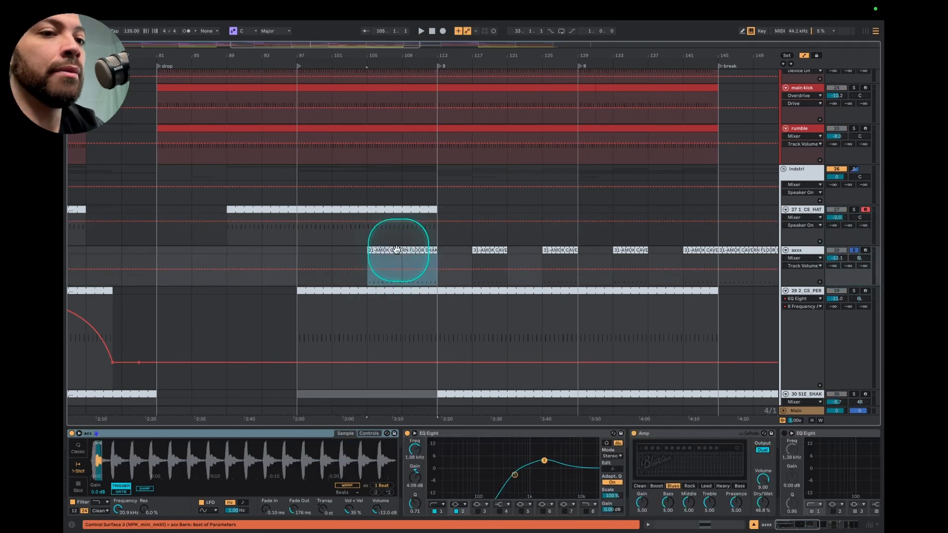
{"action": "key", "text": "space"}
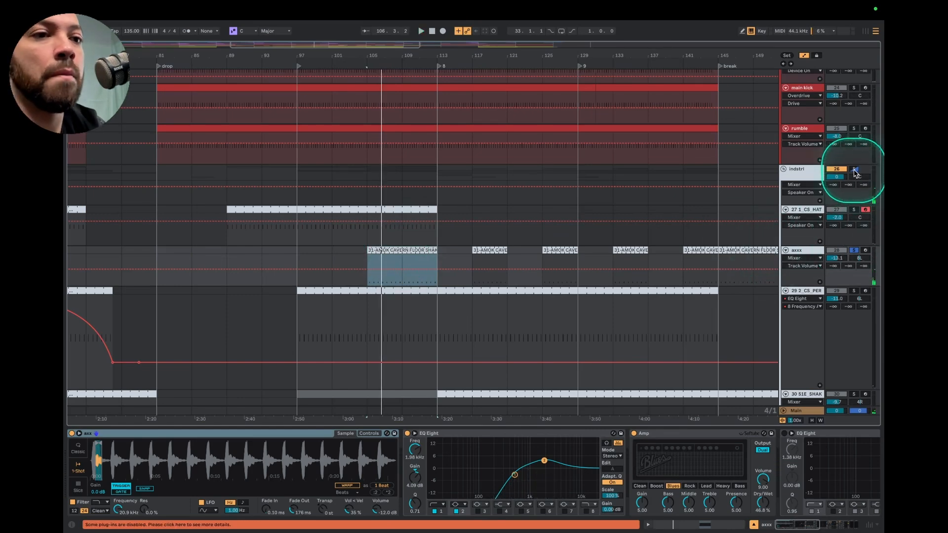
{"action": "key", "text": "minus"}
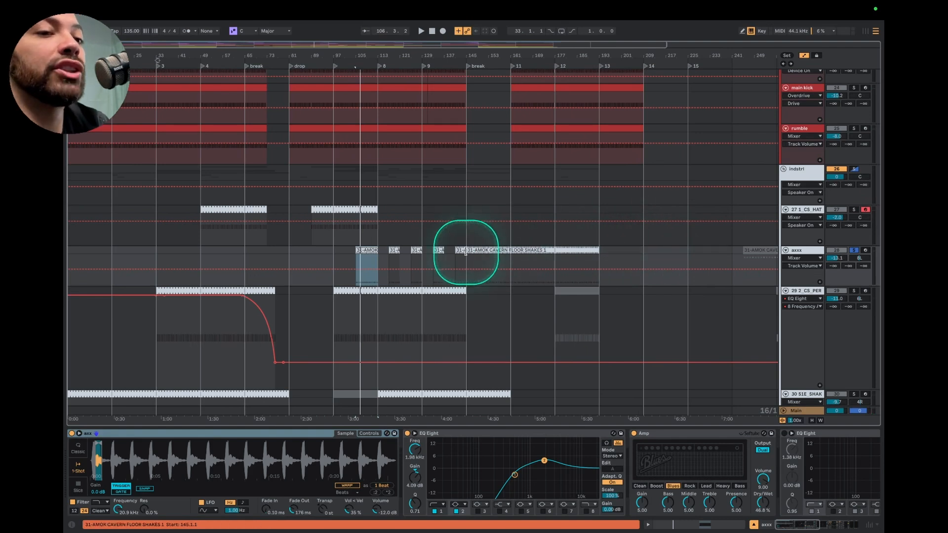
{"action": "left_click", "coordinate": [366, 251]}
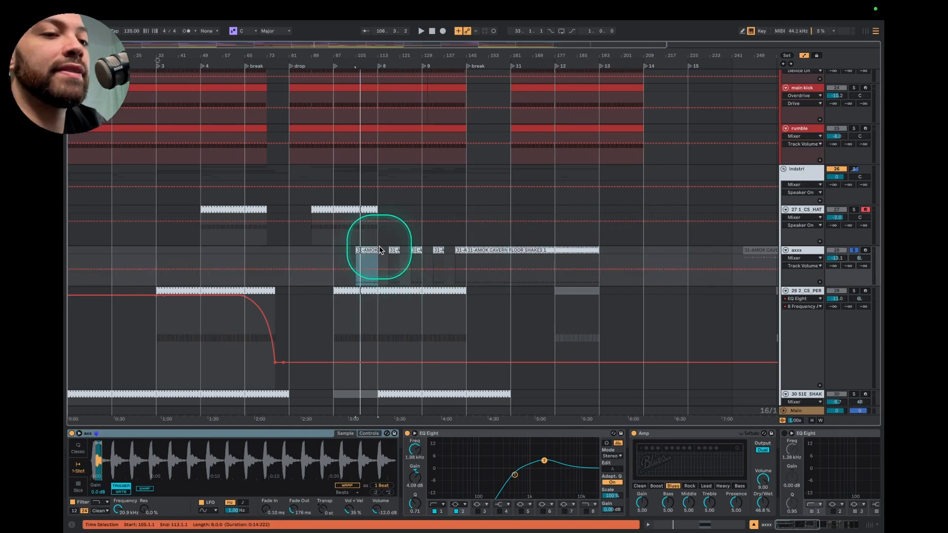
{"action": "left_click", "coordinate": [174, 266]}
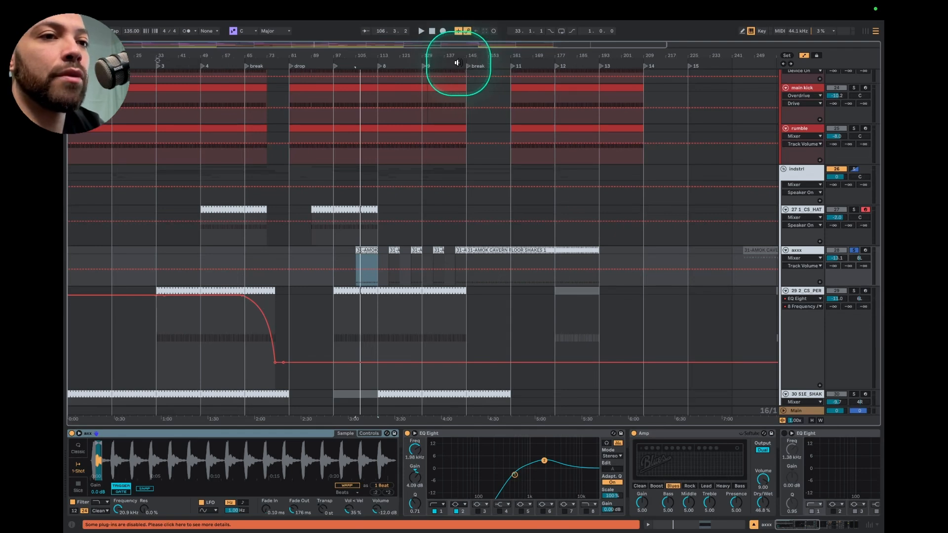
Play from section marker 9 at bar 129 with the indstri group soloed, and toggle the solo of the TRANS group
{"action": "left_click", "coordinate": [423, 65]}
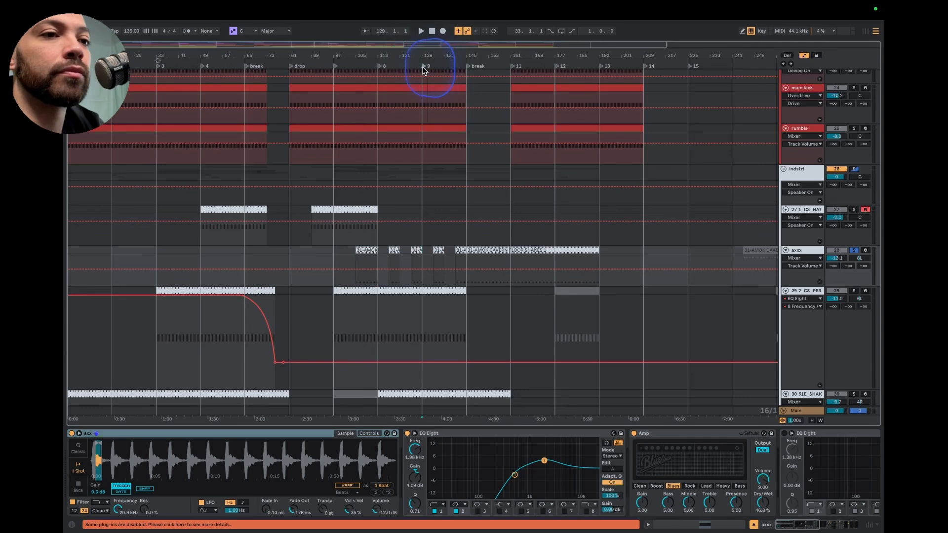
{"action": "left_click", "coordinate": [854, 177]}
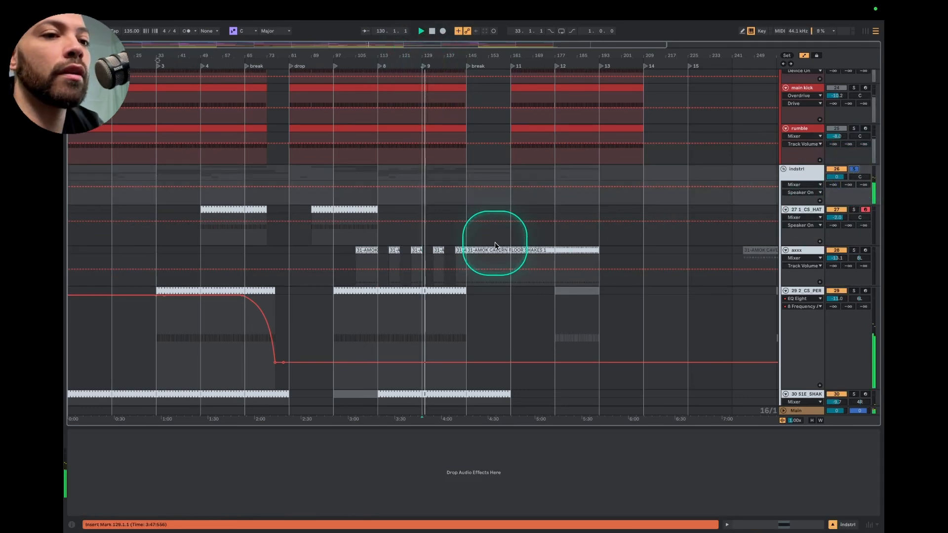
{"action": "scroll", "coordinate": [434, 235], "scroll_direction": "up", "scroll_amount": 5}
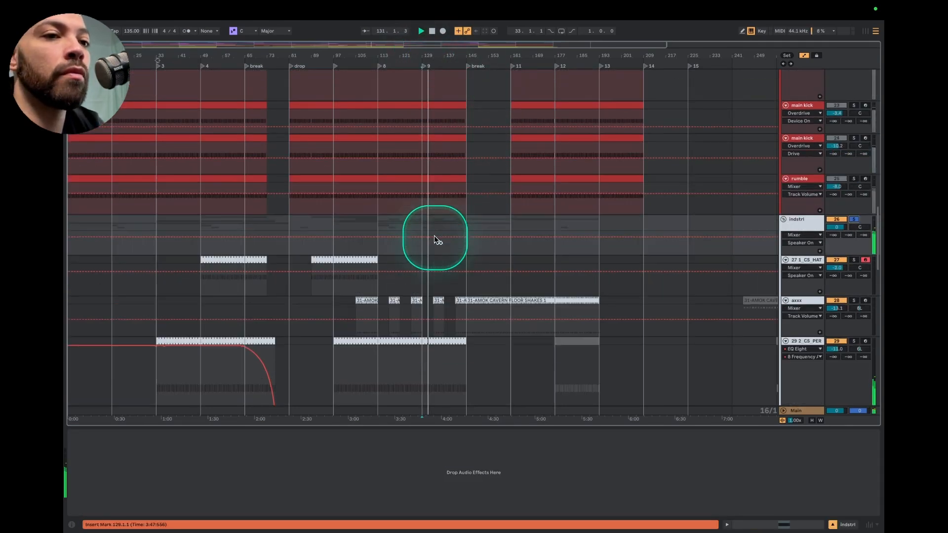
{"action": "scroll", "coordinate": [447, 290], "scroll_direction": "up", "scroll_amount": 5}
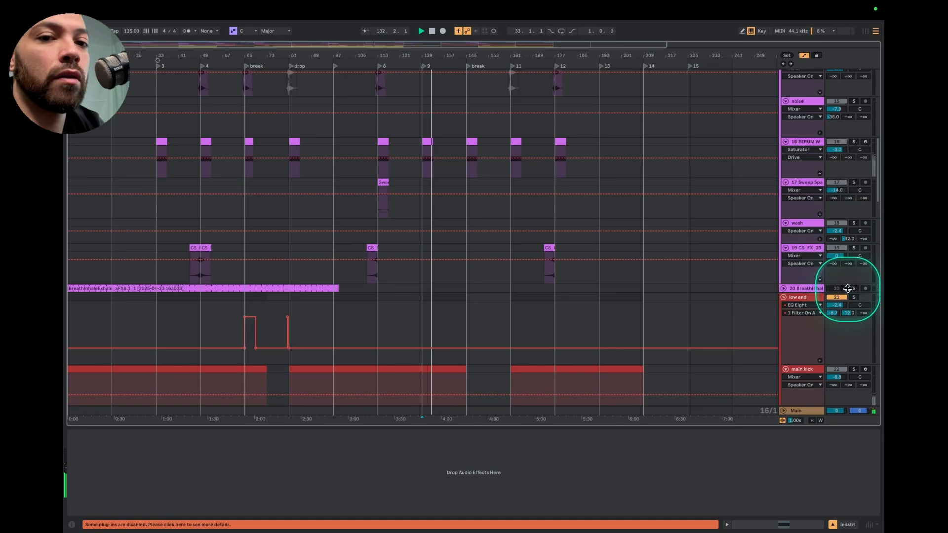
{"action": "scroll", "coordinate": [855, 300], "scroll_direction": "up", "scroll_amount": 8}
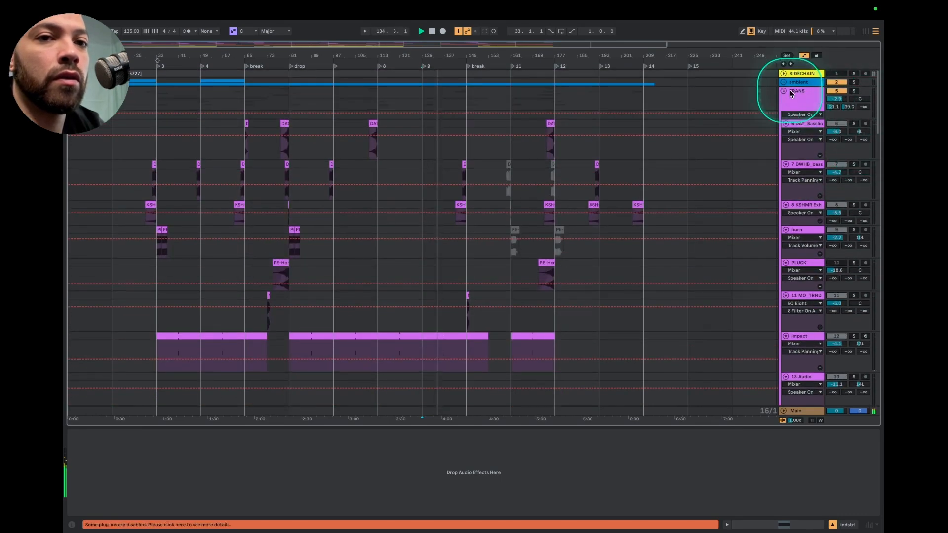
{"action": "left_click", "coordinate": [854, 92]}
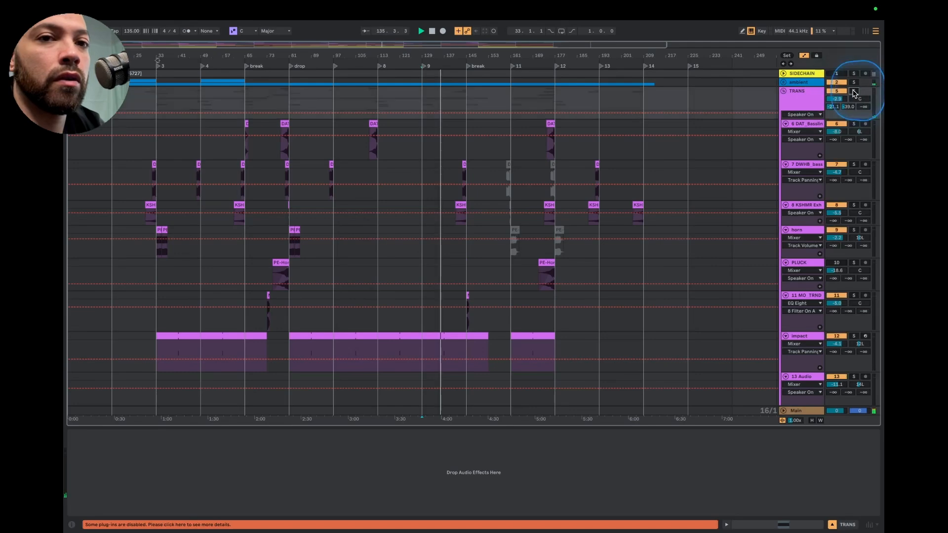
Follow the full playback toward the second break and examine the transition effects and low end clips around its marker
{"action": "scroll", "coordinate": [522, 190], "scroll_direction": "down", "scroll_amount": 5}
{"action": "scroll", "coordinate": [523, 191], "scroll_direction": "down", "scroll_amount": 15}
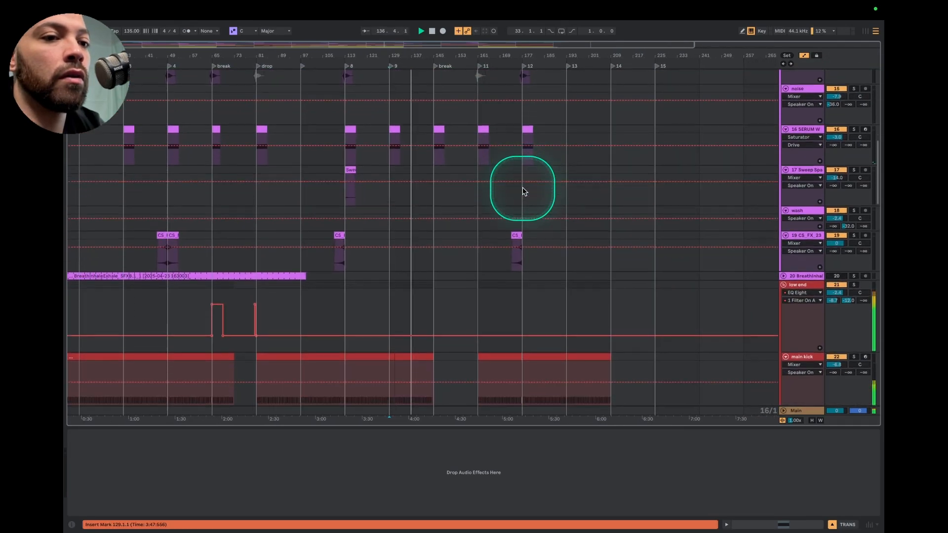
{"action": "scroll", "coordinate": [372, 186], "scroll_direction": "up", "scroll_amount": 5}
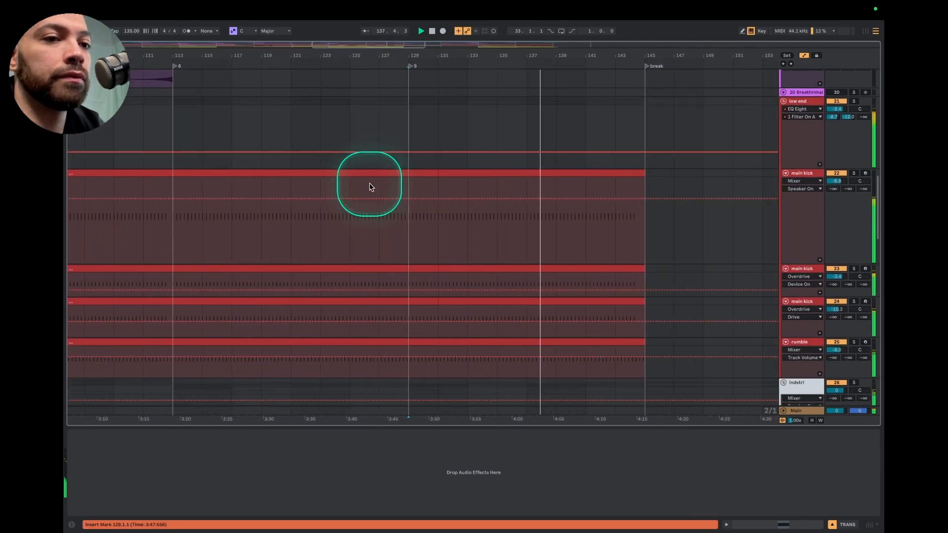
{"action": "scroll", "coordinate": [660, 190], "scroll_direction": "up", "scroll_amount": 12}
{"action": "scroll", "coordinate": [637, 187], "scroll_direction": "up", "scroll_amount": 8}
{"action": "scroll", "coordinate": [637, 186], "scroll_direction": "right", "scroll_amount": 5}
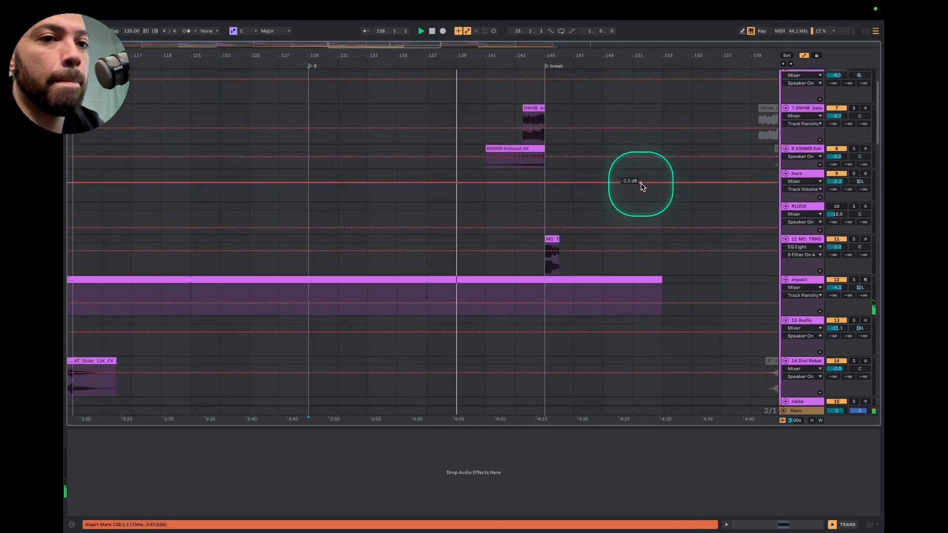
{"action": "scroll", "coordinate": [510, 179], "scroll_direction": "down", "scroll_amount": 4}
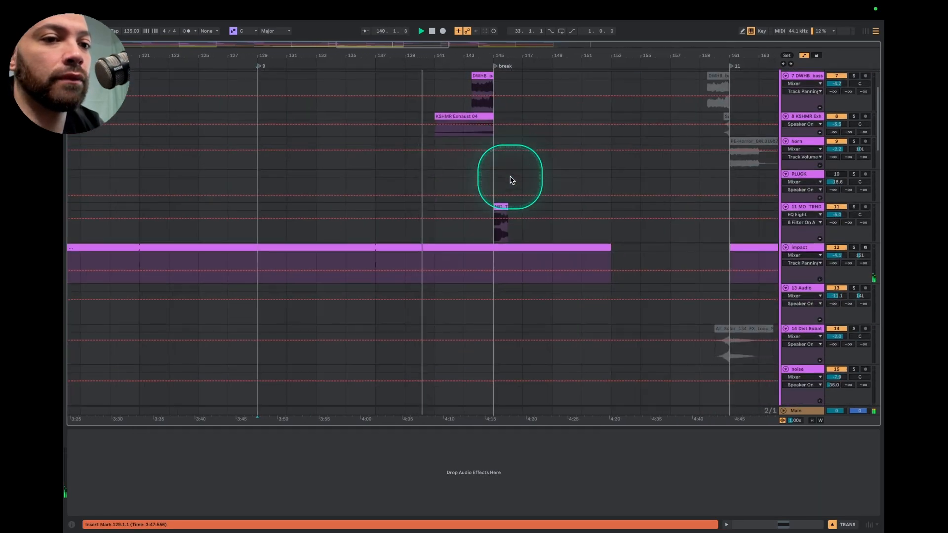
{"action": "scroll", "coordinate": [511, 180], "scroll_direction": "down", "scroll_amount": 8}
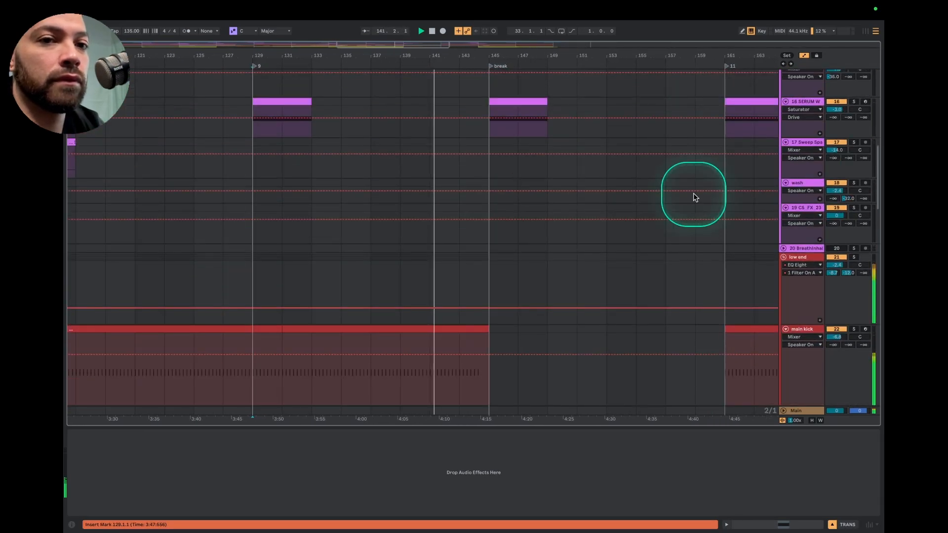
Reduce the track heights of the first main kick track and the low end group
{"action": "scroll", "coordinate": [791, 332], "scroll_direction": "down", "scroll_amount": 4}
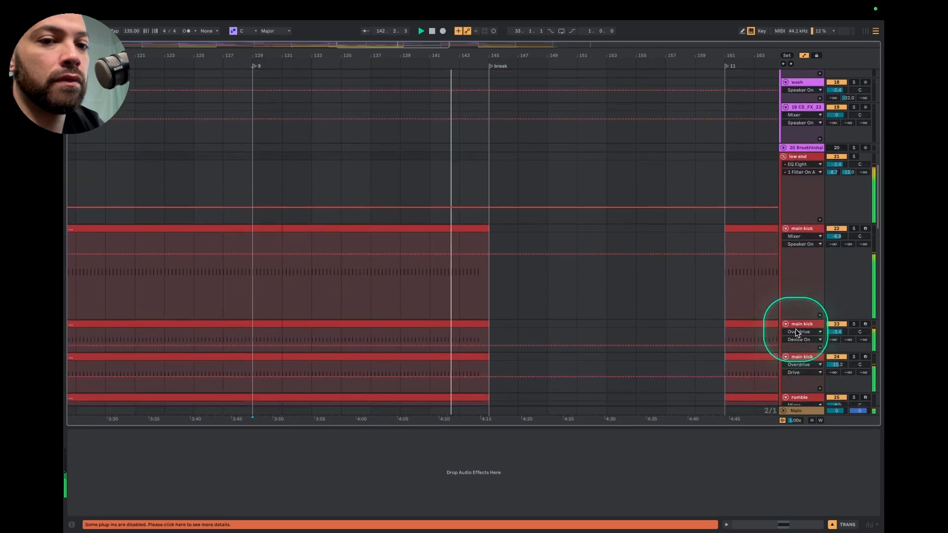
{"action": "left_click_drag", "start_coordinate": [799, 319], "coordinate": [798, 265]}
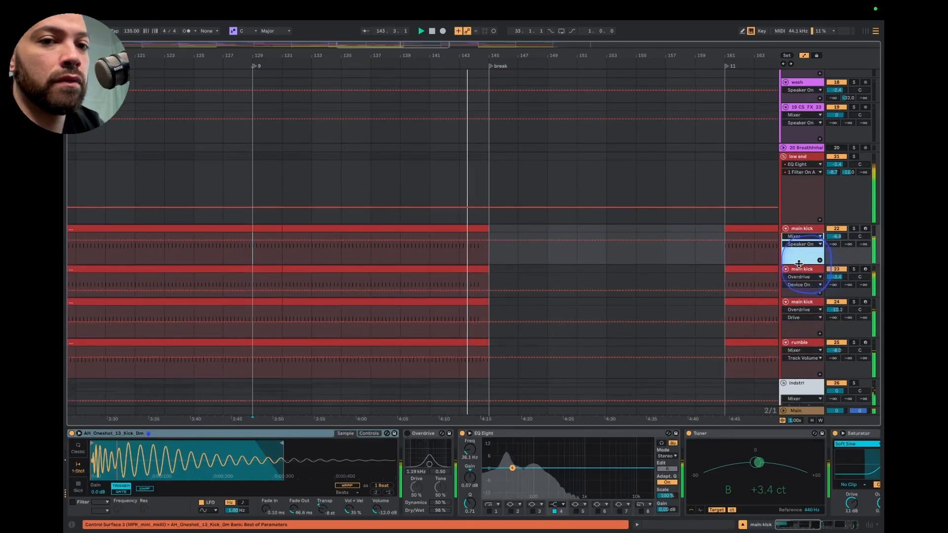
{"action": "left_click_drag", "start_coordinate": [801, 221], "coordinate": [804, 191]}
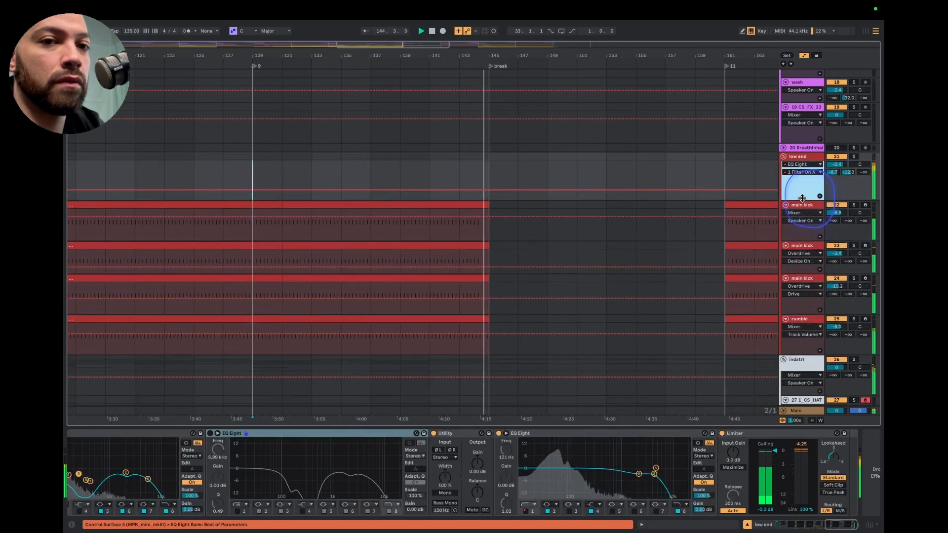
Follow playback through the break from bar 145 and examine the transition effects, vocal, shaker and drum clips across the groups
{"action": "scroll", "coordinate": [804, 193], "scroll_direction": "up", "scroll_amount": 4}
{"action": "scroll", "coordinate": [804, 197], "scroll_direction": "up", "scroll_amount": 3}
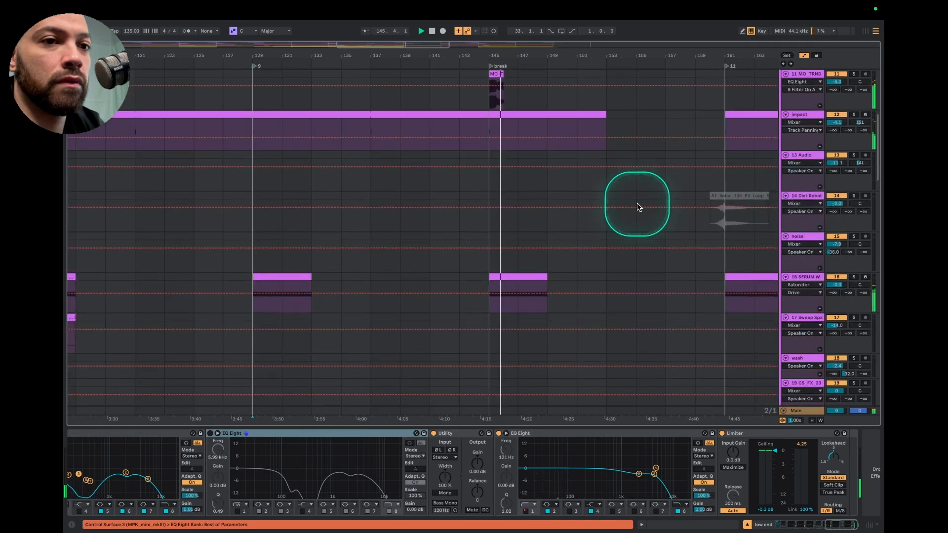
{"action": "scroll", "coordinate": [637, 203], "scroll_direction": "down", "scroll_amount": 10}
{"action": "scroll", "coordinate": [639, 207], "scroll_direction": "down", "scroll_amount": 6}
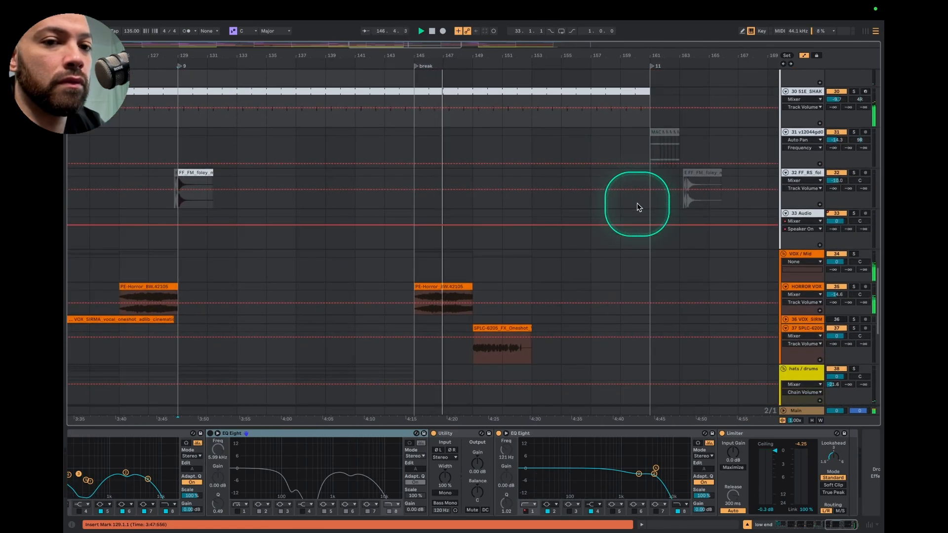
{"action": "scroll", "coordinate": [518, 289], "scroll_direction": "down", "scroll_amount": 8}
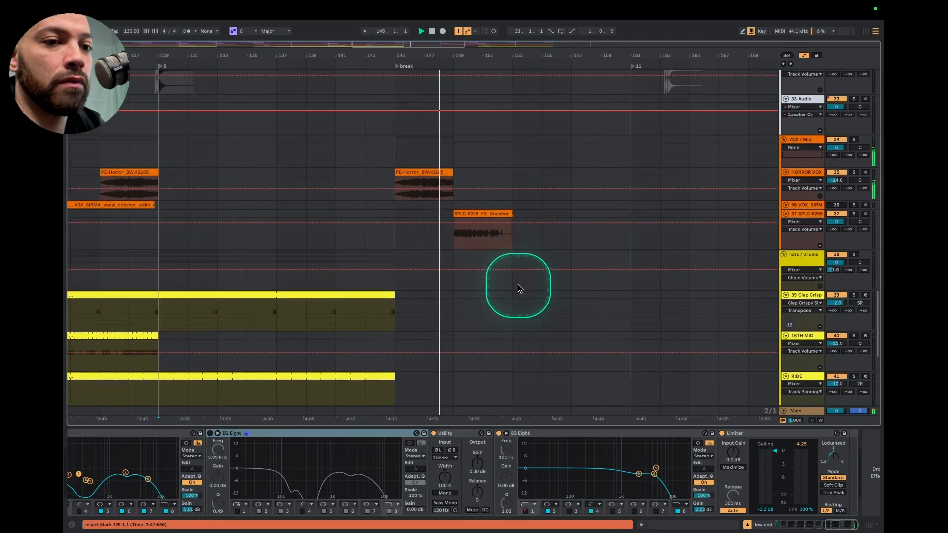
{"action": "scroll", "coordinate": [518, 285], "scroll_direction": "up", "scroll_amount": 10}
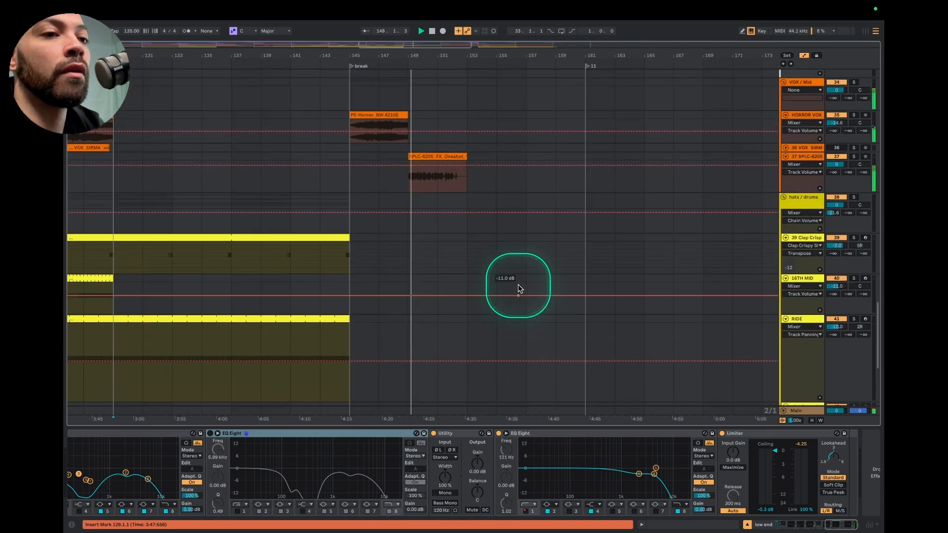
{"action": "scroll", "coordinate": [518, 289], "scroll_direction": "up", "scroll_amount": 4}
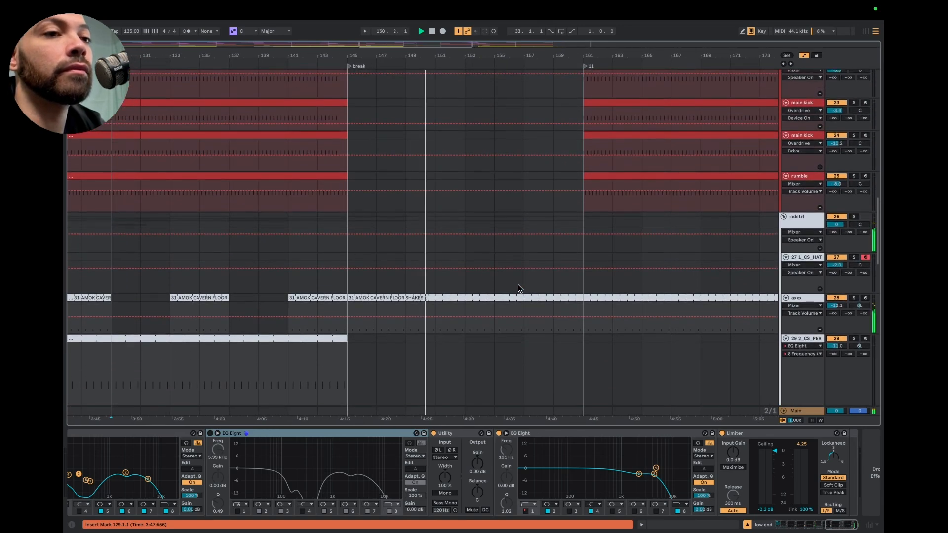
{"action": "scroll", "coordinate": [518, 289], "scroll_direction": "up", "scroll_amount": 4}
{"action": "scroll", "coordinate": [517, 285], "scroll_direction": "up", "scroll_amount": 10}
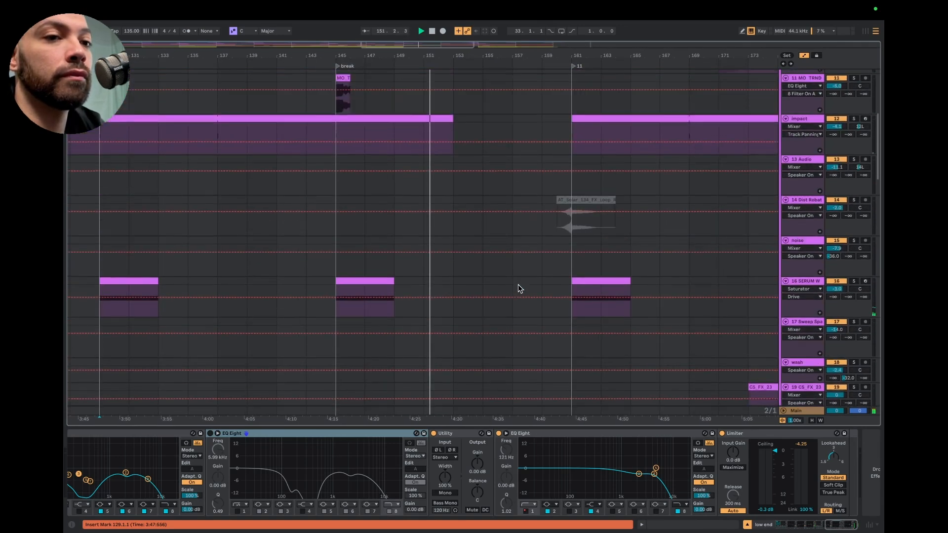
{"action": "scroll", "coordinate": [504, 147], "scroll_direction": "up", "scroll_amount": 3}
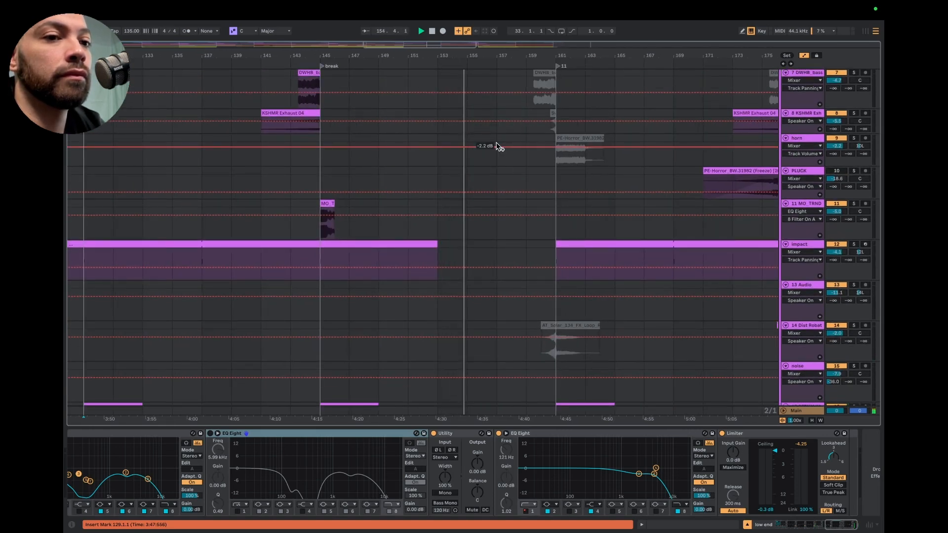
Follow playback into section marker 11 at bar 161, checking the shaker, kick and transition effect clips, and stop playback
{"action": "scroll", "coordinate": [498, 146], "scroll_direction": "down", "scroll_amount": 15}
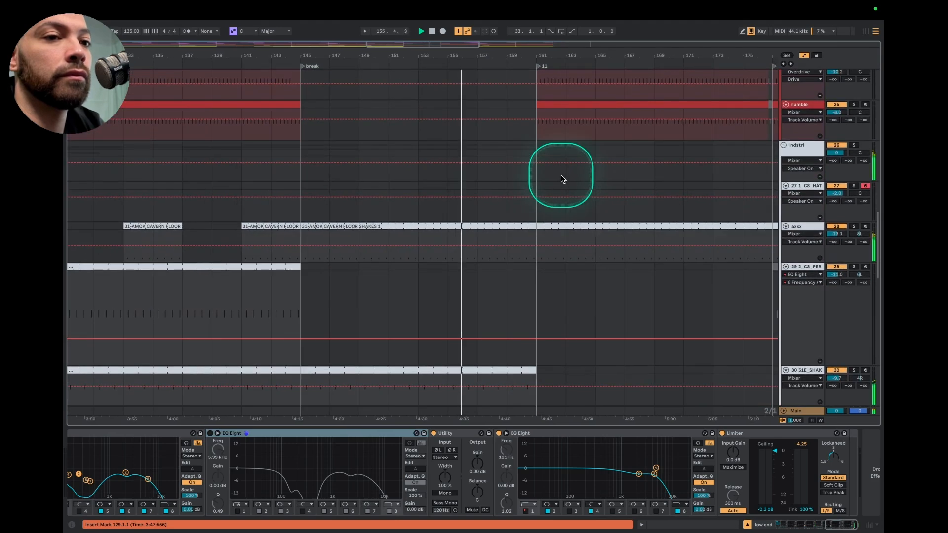
{"action": "scroll", "coordinate": [563, 179], "scroll_direction": "up", "scroll_amount": 5}
{"action": "scroll", "coordinate": [454, 188], "scroll_direction": "up", "scroll_amount": 3}
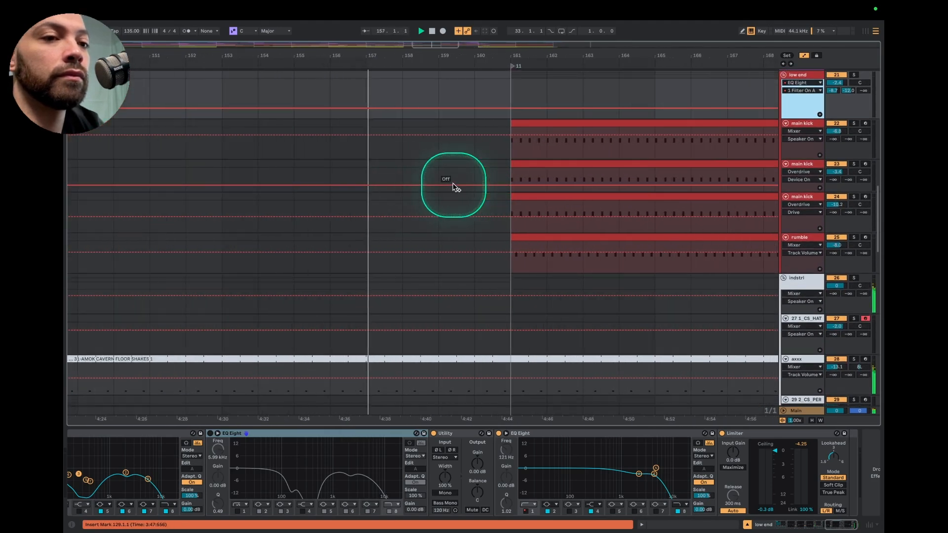
{"action": "scroll", "coordinate": [524, 196], "scroll_direction": "up", "scroll_amount": 5}
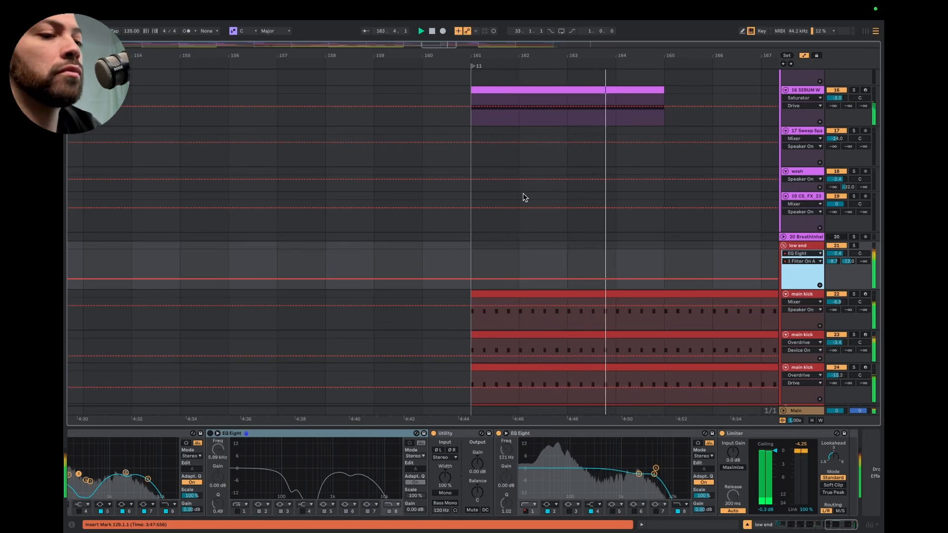
{"action": "scroll", "coordinate": [524, 197], "scroll_direction": "up", "scroll_amount": 5}
{"action": "scroll", "coordinate": [525, 198], "scroll_direction": "up", "scroll_amount": 4}
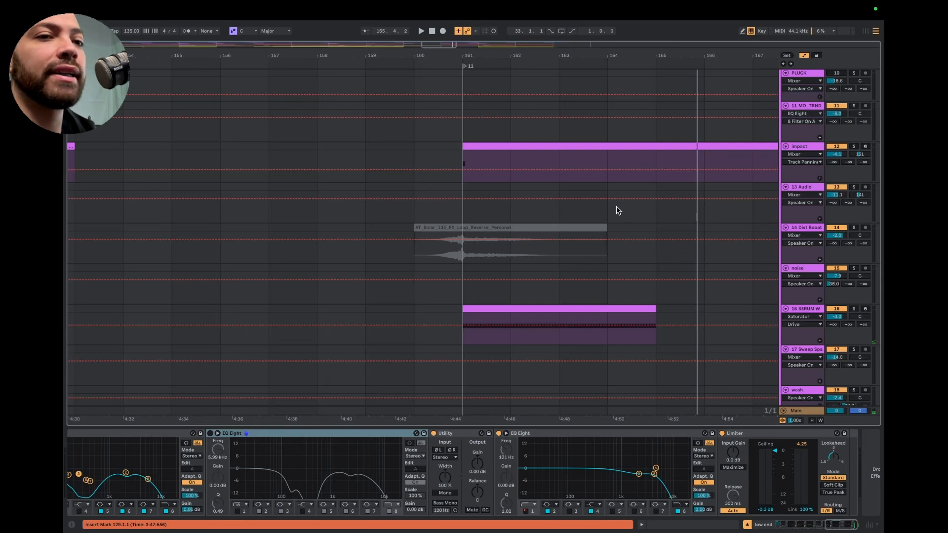
Examine the transition effect and low end clips around marker 11, and show the low end group's devices
{"action": "scroll", "coordinate": [573, 219], "scroll_direction": "down", "scroll_amount": 3}
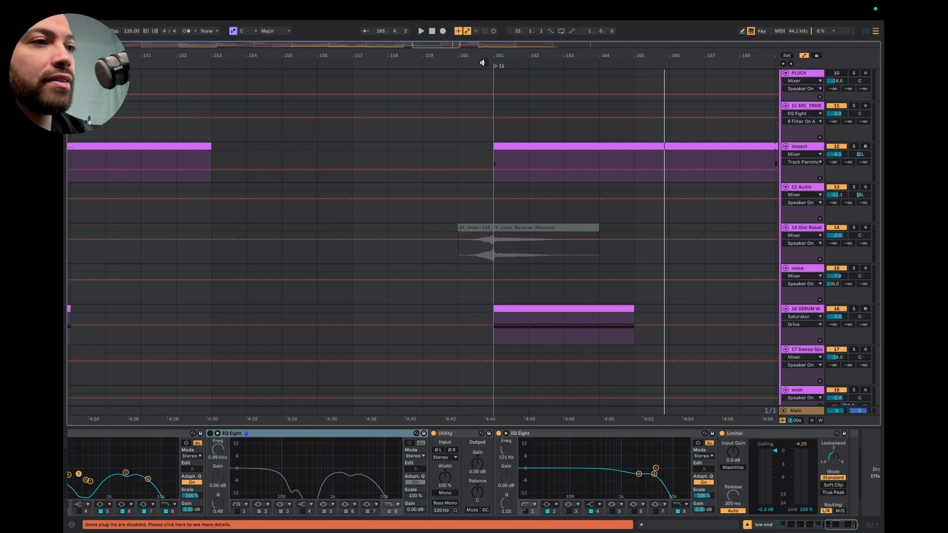
{"action": "scroll", "coordinate": [525, 163], "scroll_direction": "down", "scroll_amount": 15}
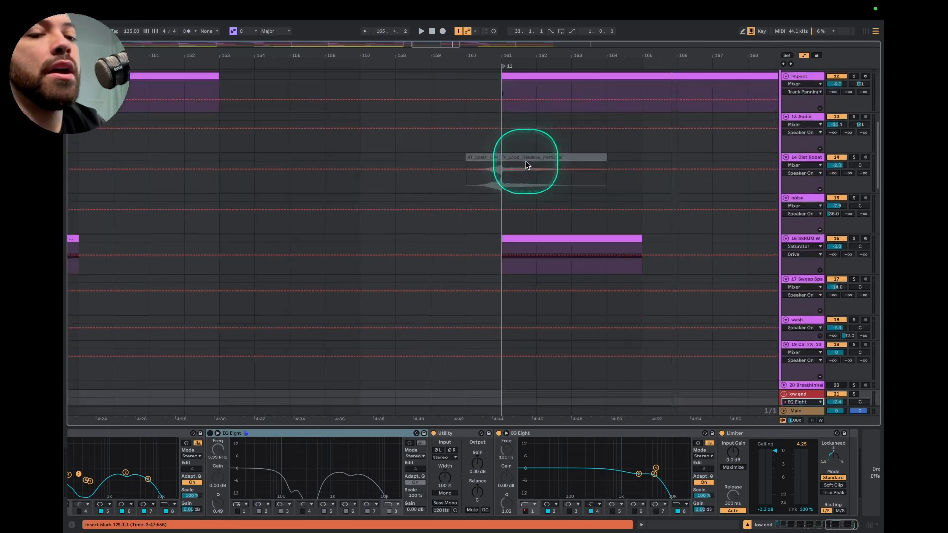
{"action": "scroll", "coordinate": [525, 163], "scroll_direction": "left", "scroll_amount": 5}
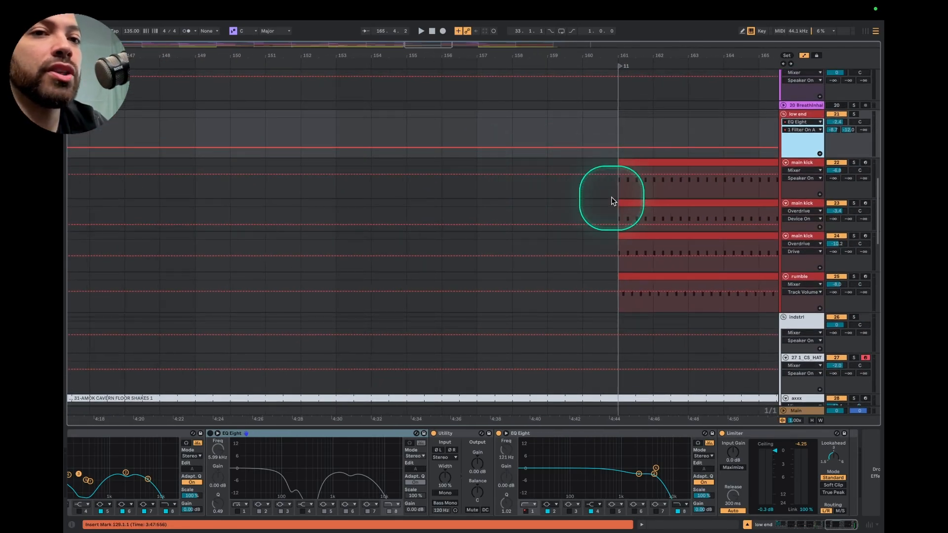
{"action": "scroll", "coordinate": [612, 197], "scroll_direction": "up", "scroll_amount": 12}
{"action": "scroll", "coordinate": [612, 198], "scroll_direction": "down", "scroll_amount": 14}
{"action": "scroll", "coordinate": [683, 187], "scroll_direction": "up", "scroll_amount": 5}
{"action": "scroll", "coordinate": [684, 187], "scroll_direction": "right", "scroll_amount": 2}
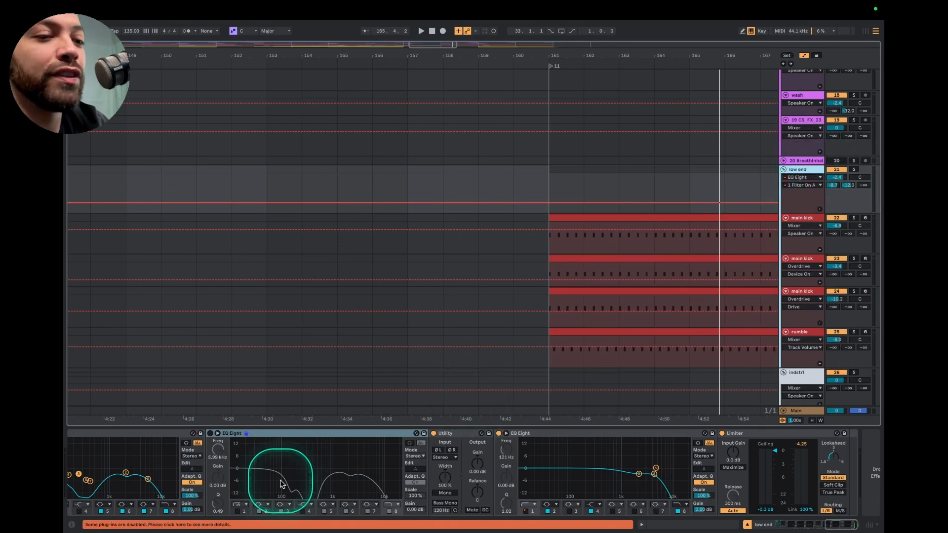
Collapse the switched-off EQ Eight before the Utility on the low end group and review the earlier devices in its chain
{"action": "scroll", "coordinate": [275, 476], "scroll_direction": "left", "scroll_amount": 7}
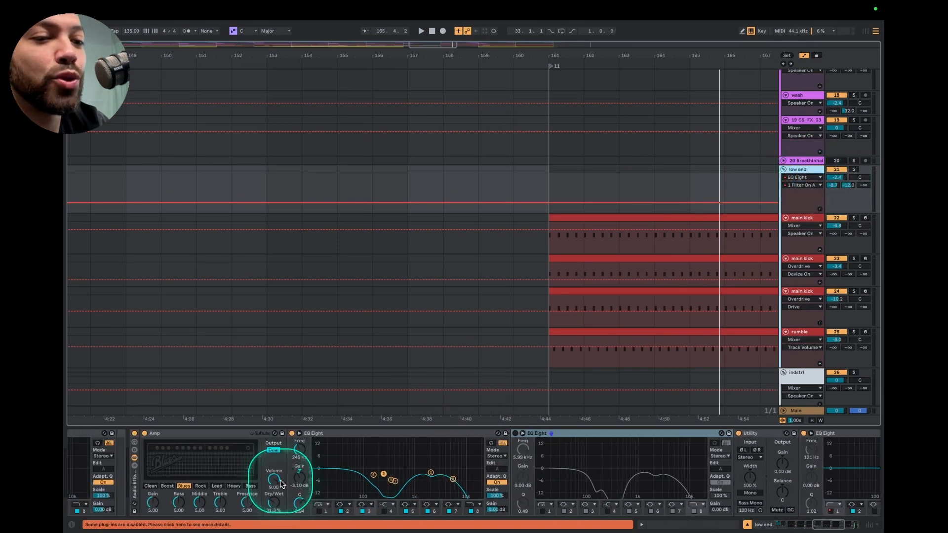
{"action": "double_click", "coordinate": [630, 433]}
{"action": "scroll", "coordinate": [479, 457], "scroll_direction": "left", "scroll_amount": 4}
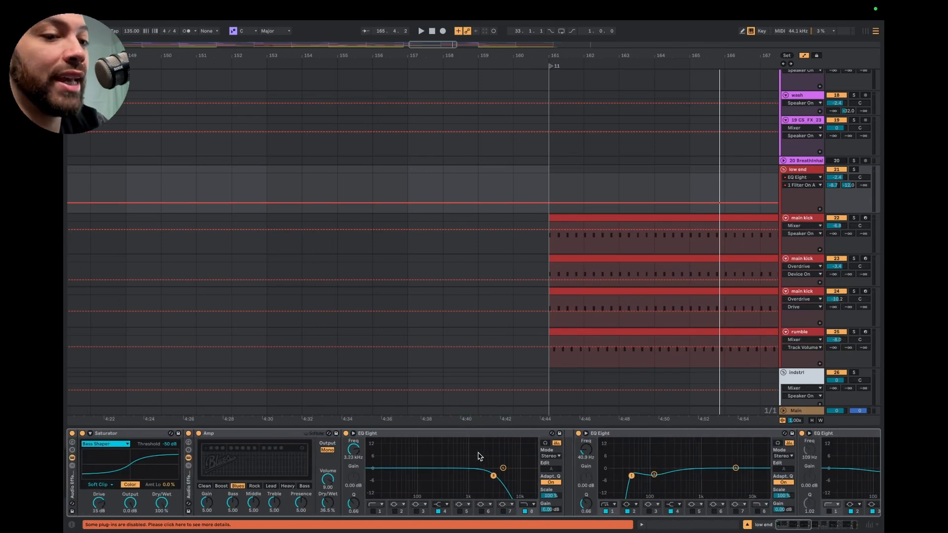
{"action": "scroll", "coordinate": [330, 456], "scroll_direction": "right", "scroll_amount": 3}
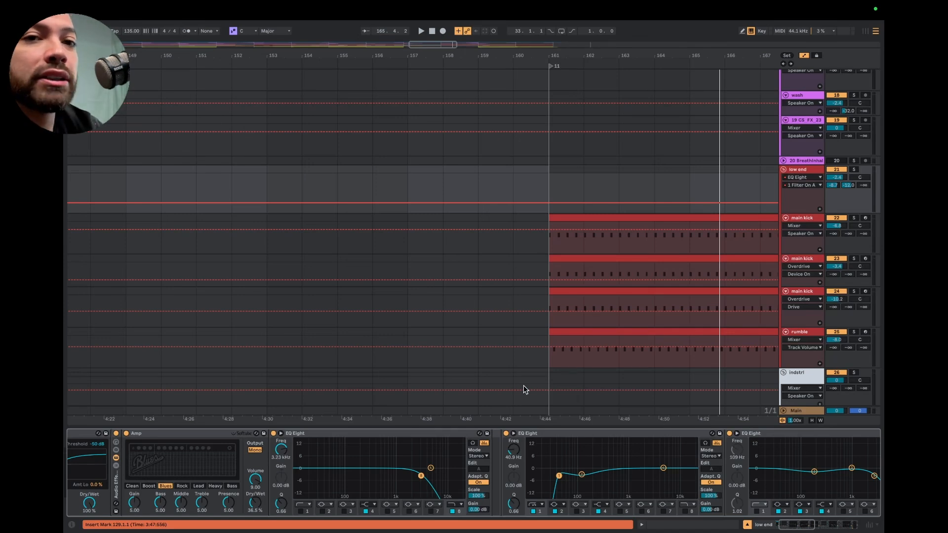
{"action": "scroll", "coordinate": [532, 472], "scroll_direction": "right", "scroll_amount": 5}
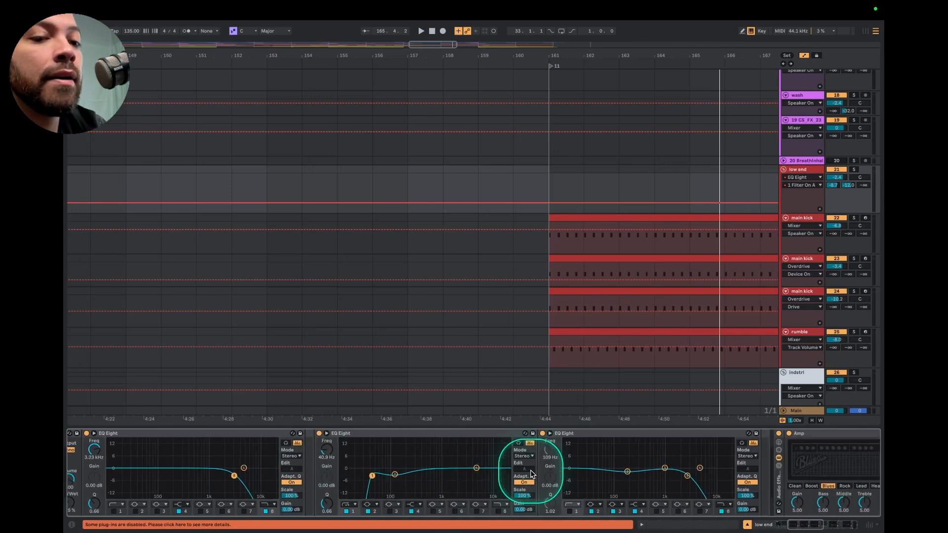
{"action": "scroll", "coordinate": [532, 472], "scroll_direction": "left", "scroll_amount": 5}
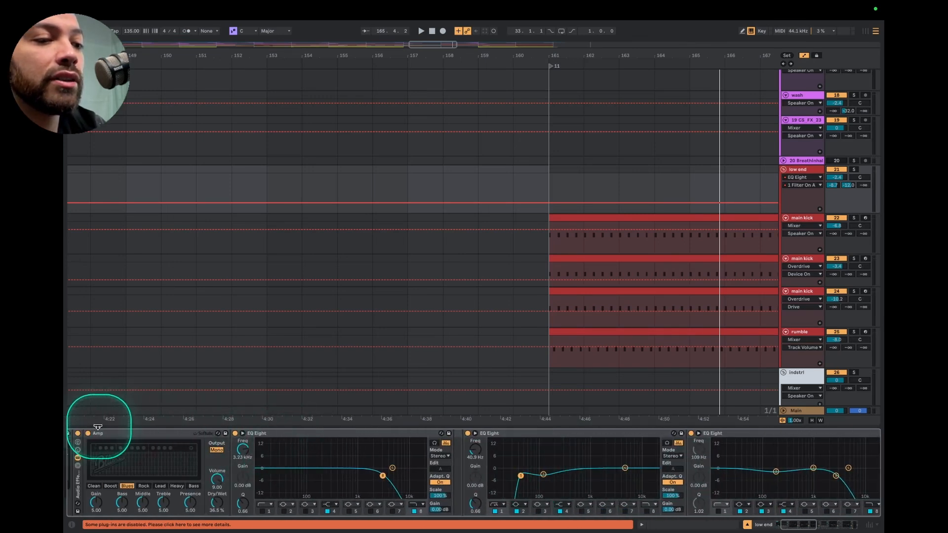
Look at the first main kick track's devices and examine the low end group's chain from the Saturator through the Amps and EQs to the Utility
{"action": "left_click", "coordinate": [804, 220]}
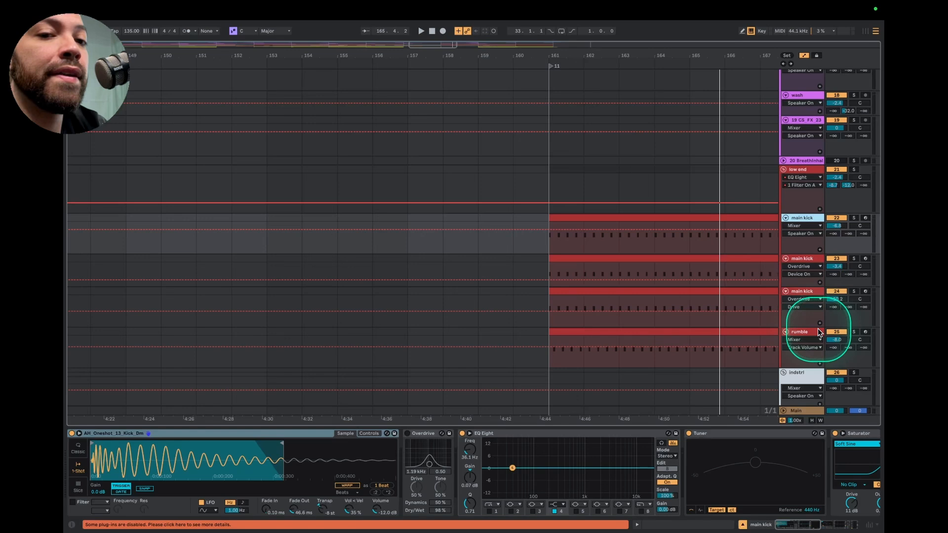
{"action": "left_click", "coordinate": [798, 169]}
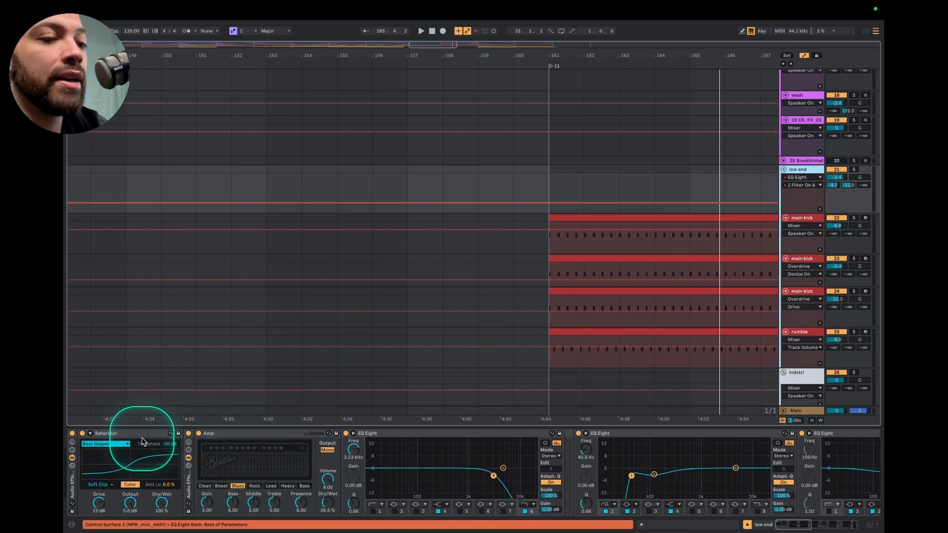
{"action": "scroll", "coordinate": [508, 462], "scroll_direction": "right", "scroll_amount": 5}
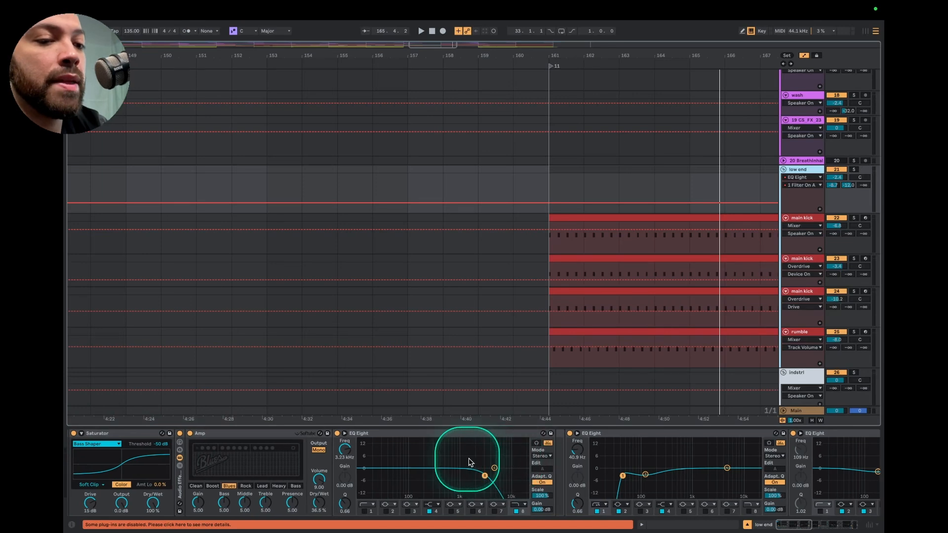
{"action": "scroll", "coordinate": [496, 466], "scroll_direction": "right", "scroll_amount": 2}
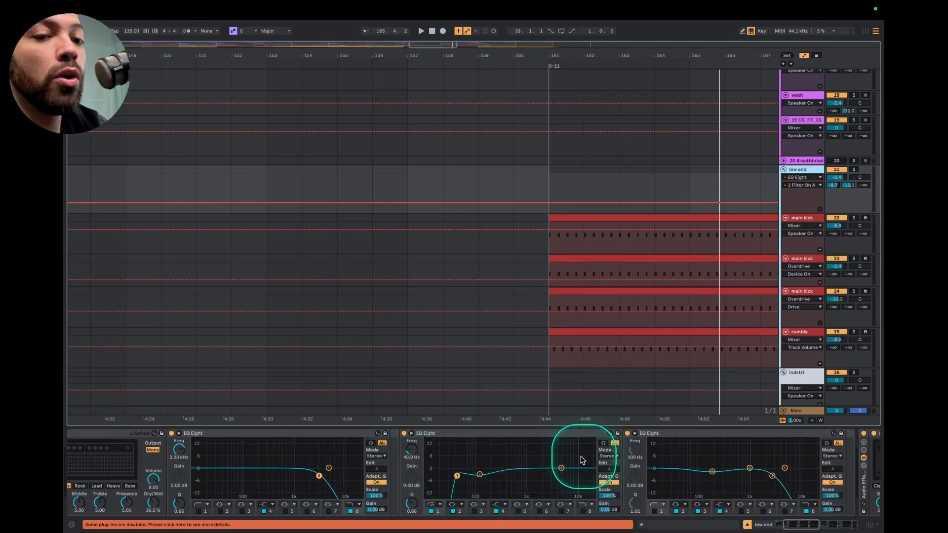
{"action": "scroll", "coordinate": [465, 463], "scroll_direction": "right", "scroll_amount": 7}
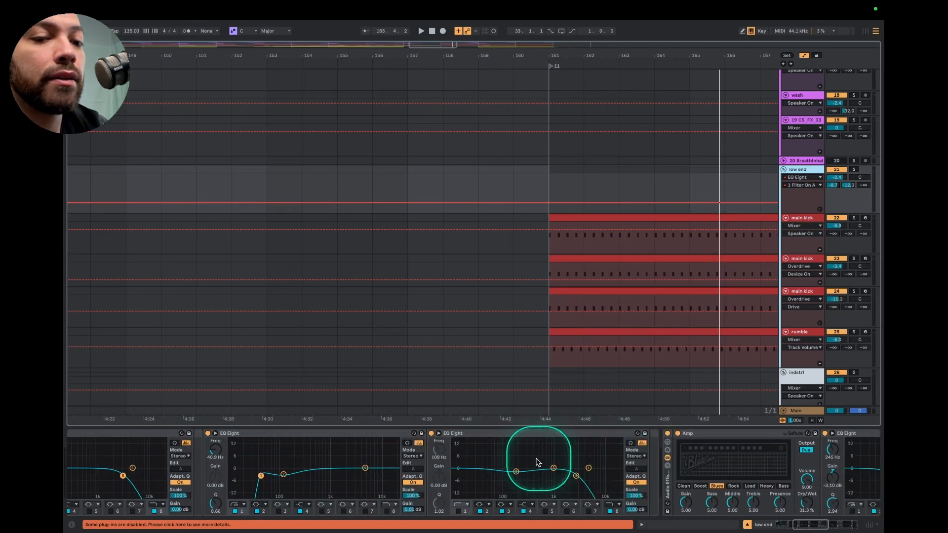
{"action": "scroll", "coordinate": [592, 457], "scroll_direction": "right", "scroll_amount": 10}
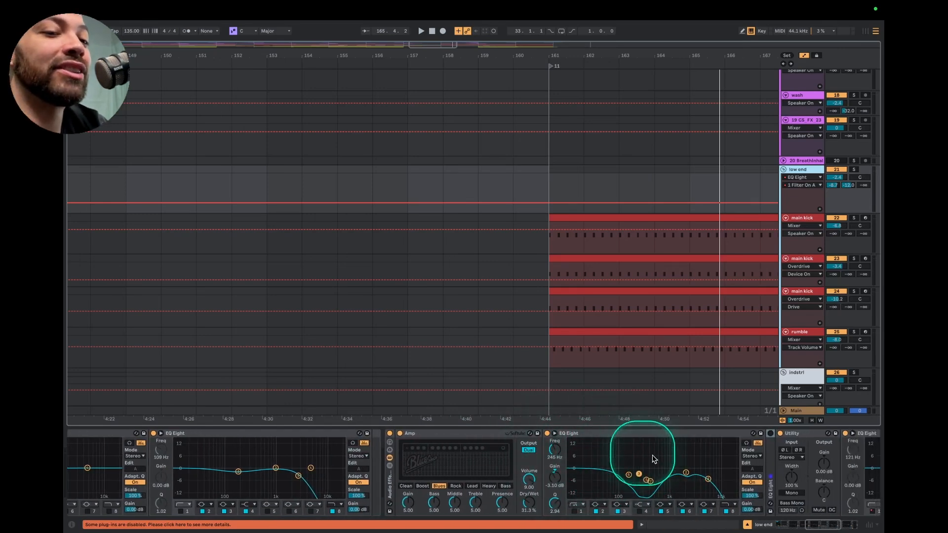
{"action": "scroll", "coordinate": [662, 464], "scroll_direction": "right", "scroll_amount": 3}
{"action": "scroll", "coordinate": [662, 467], "scroll_direction": "right", "scroll_amount": 1}
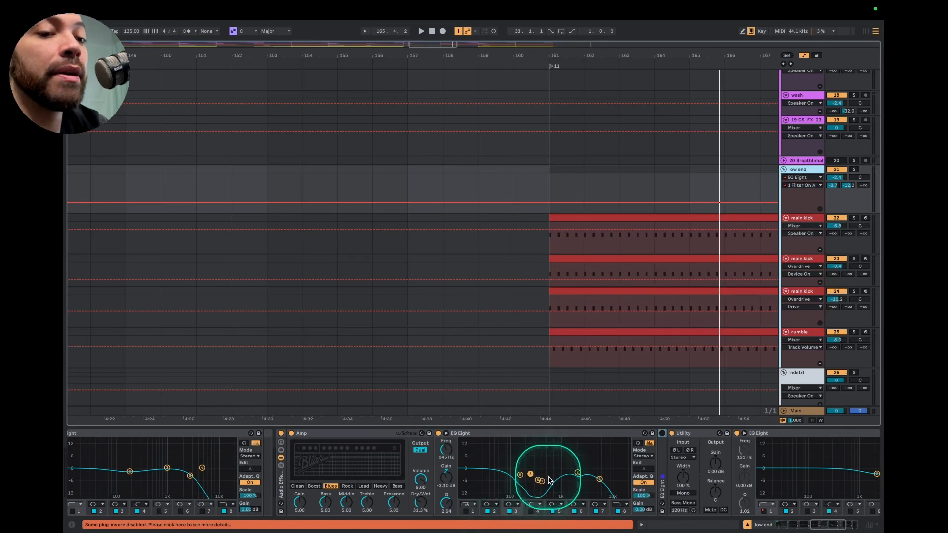
{"action": "scroll", "coordinate": [366, 461], "scroll_direction": "left", "scroll_amount": 10}
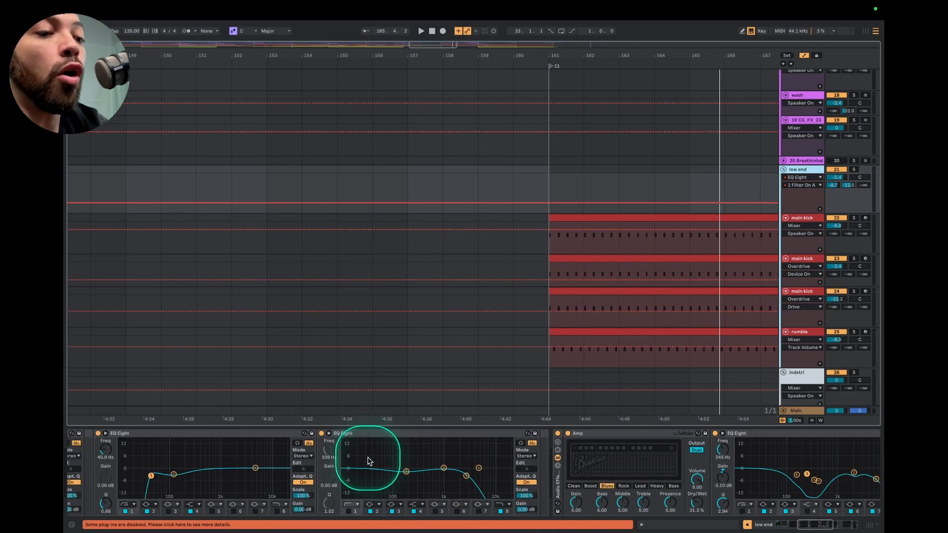
{"action": "scroll", "coordinate": [239, 447], "scroll_direction": "right", "scroll_amount": 8}
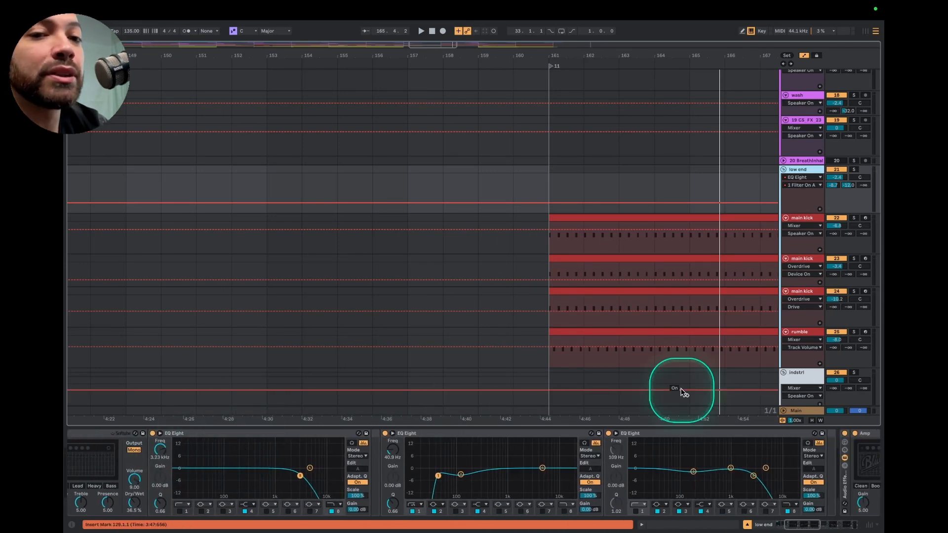
Inspect the device chains of the first and third main kick tracks
{"action": "left_click", "coordinate": [803, 253]}
{"action": "scroll", "coordinate": [674, 453], "scroll_direction": "right", "scroll_amount": 8}
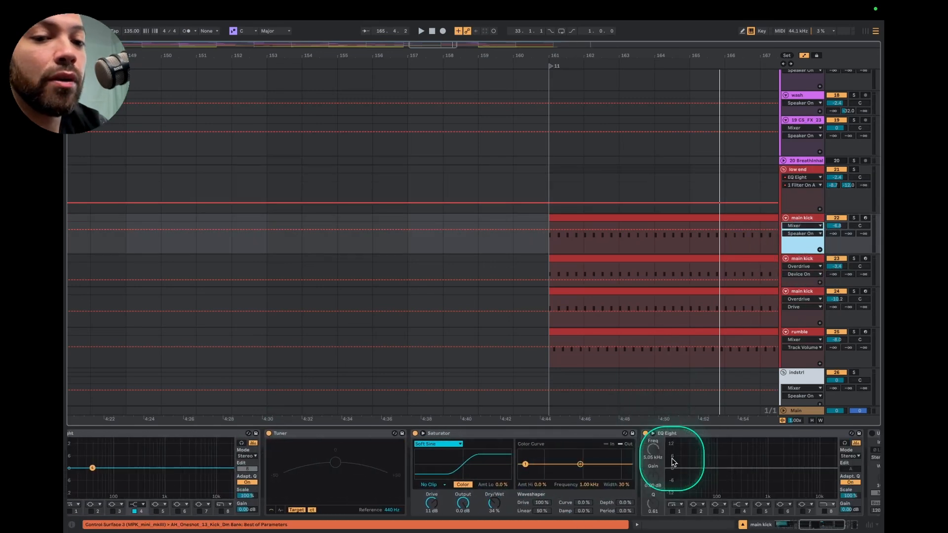
{"action": "left_click", "coordinate": [808, 292]}
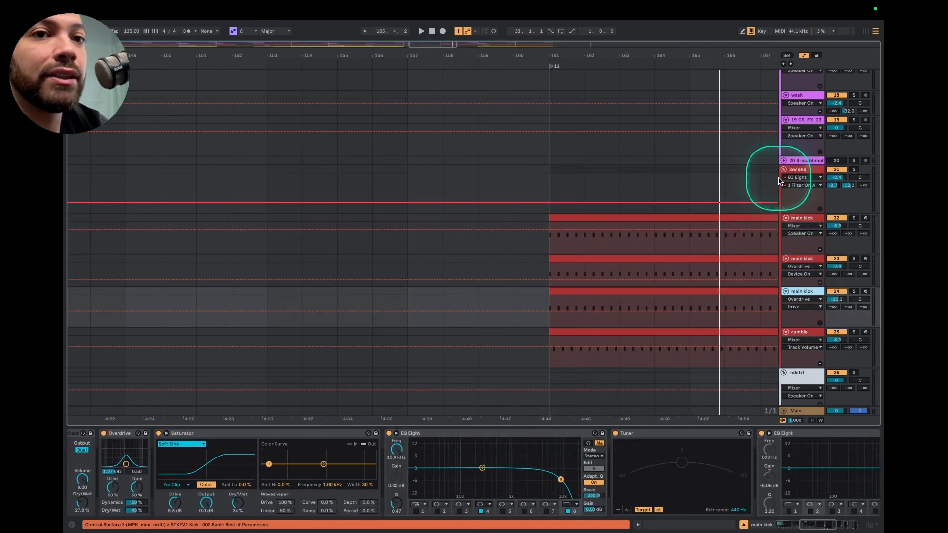
Return to the low end group and review its chain from the Saturator to the second Amp and its EQ Eight
{"action": "left_click", "coordinate": [804, 171]}
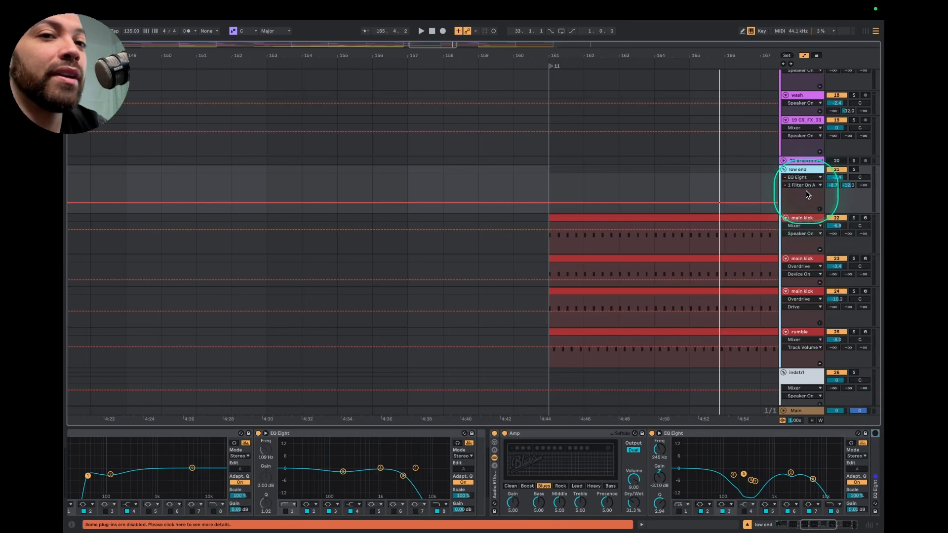
{"action": "scroll", "coordinate": [469, 504], "scroll_direction": "left", "scroll_amount": 8}
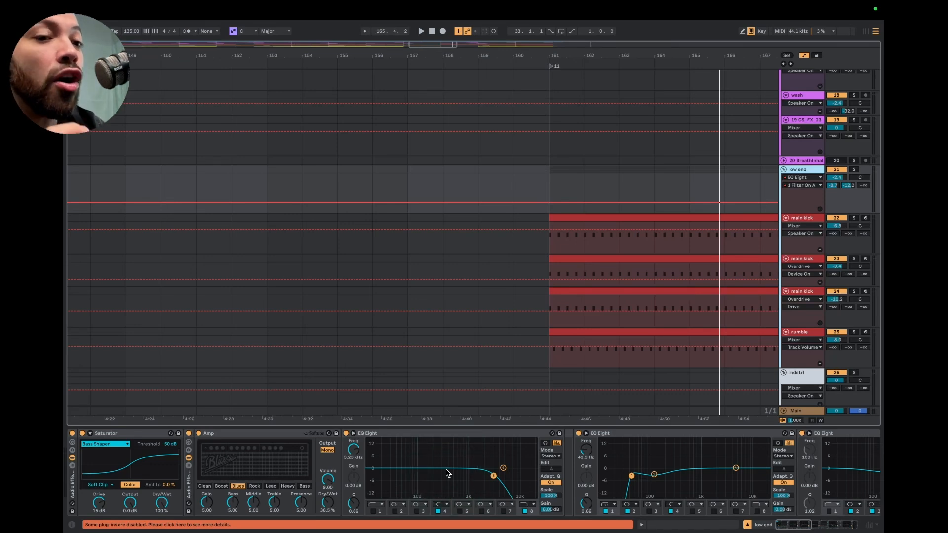
{"action": "scroll", "coordinate": [582, 456], "scroll_direction": "right", "scroll_amount": 8}
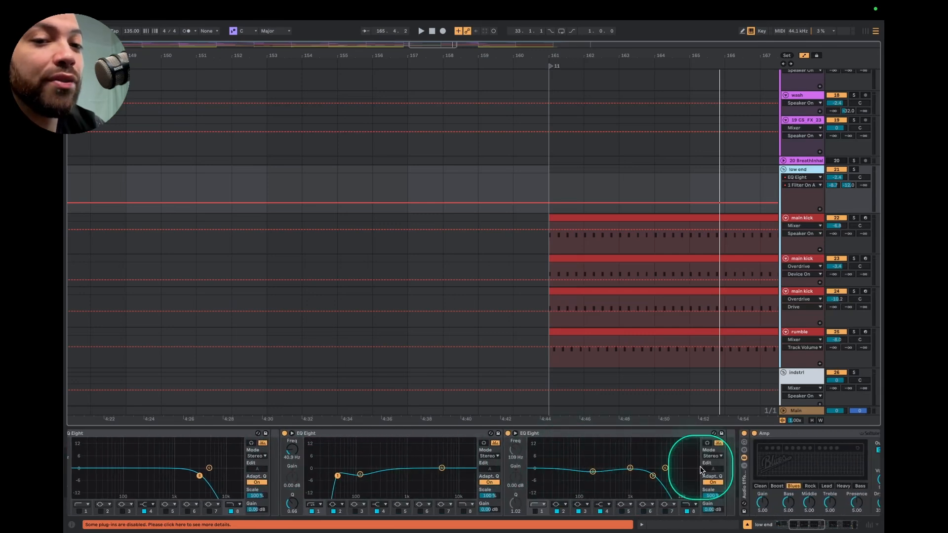
{"action": "scroll", "coordinate": [702, 470], "scroll_direction": "right", "scroll_amount": 3}
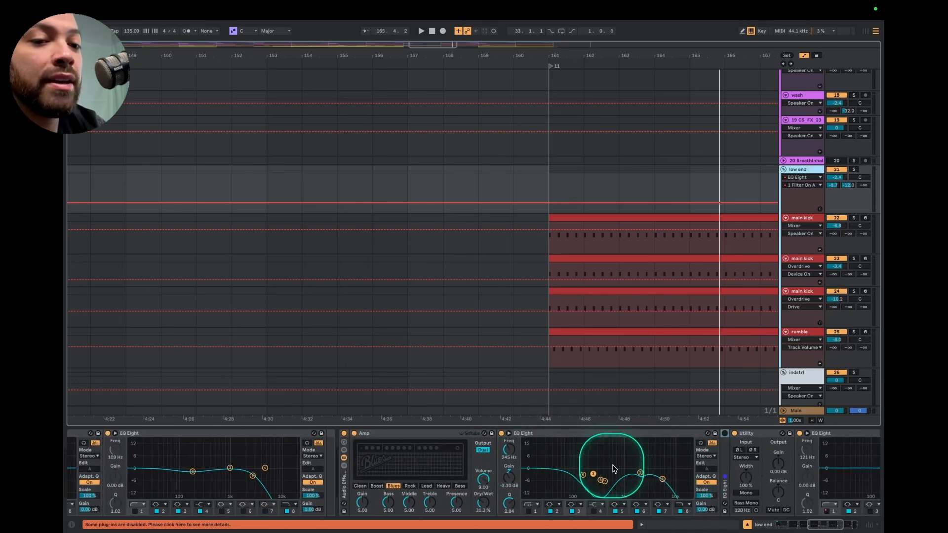
Solo the low end group, play it from the main kick clips' start at bar 161, and return to the group's device chain
{"action": "scroll", "coordinate": [544, 447], "scroll_direction": "right", "scroll_amount": 4}
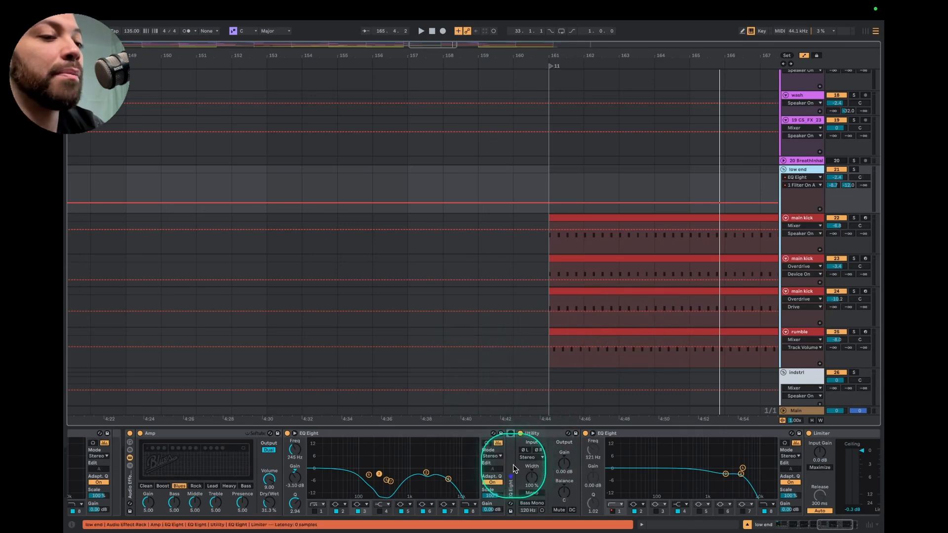
{"action": "scroll", "coordinate": [513, 468], "scroll_direction": "right", "scroll_amount": 1}
{"action": "scroll", "coordinate": [514, 468], "scroll_direction": "right", "scroll_amount": 1}
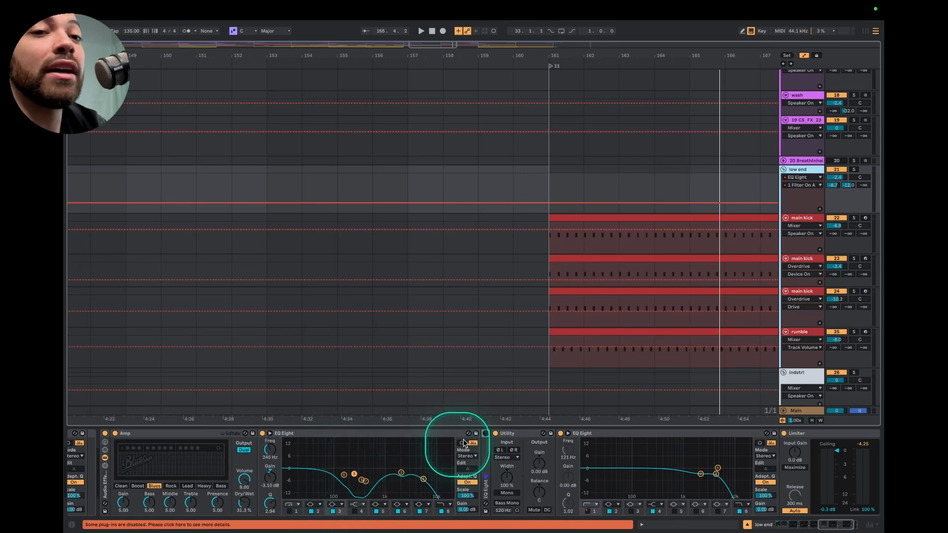
{"action": "left_click", "coordinate": [855, 171]}
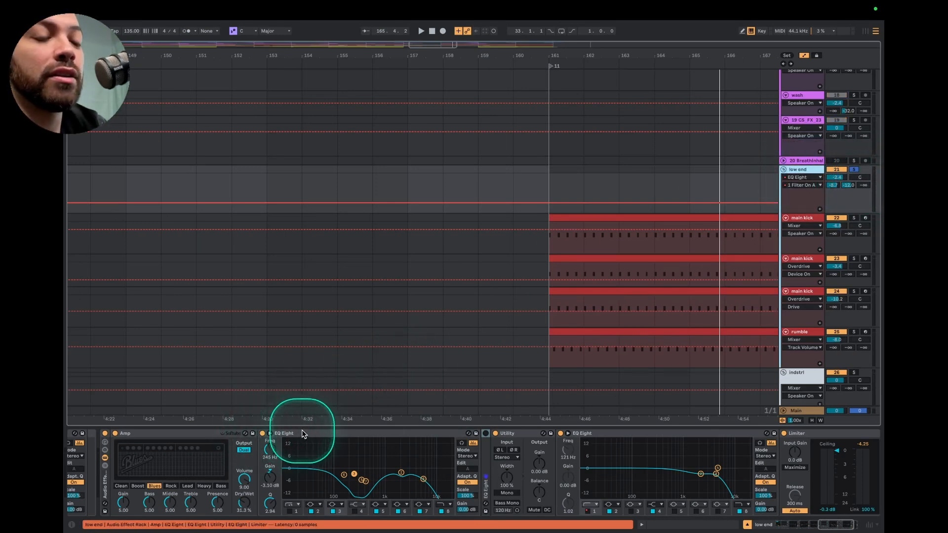
{"action": "left_click", "coordinate": [607, 218]}
{"action": "key", "text": "space"}
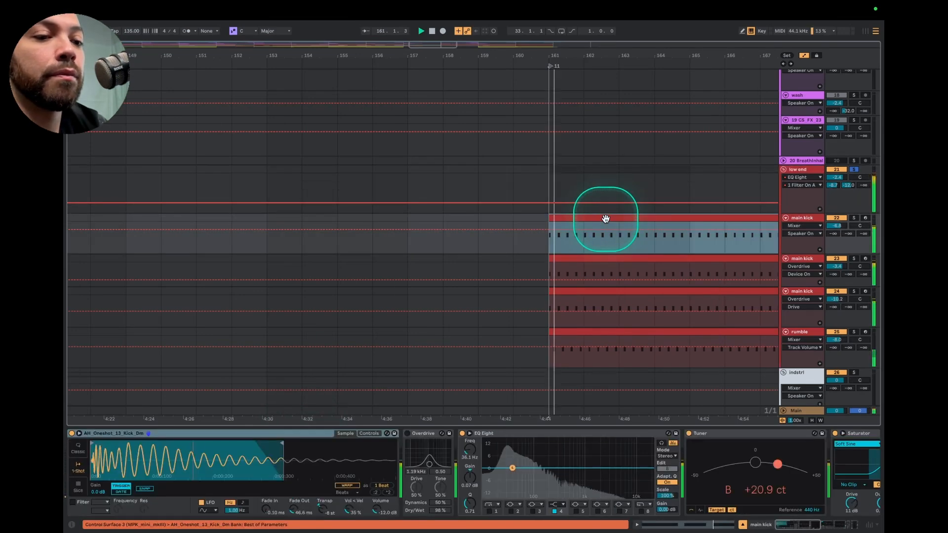
{"action": "left_click", "coordinate": [792, 169]}
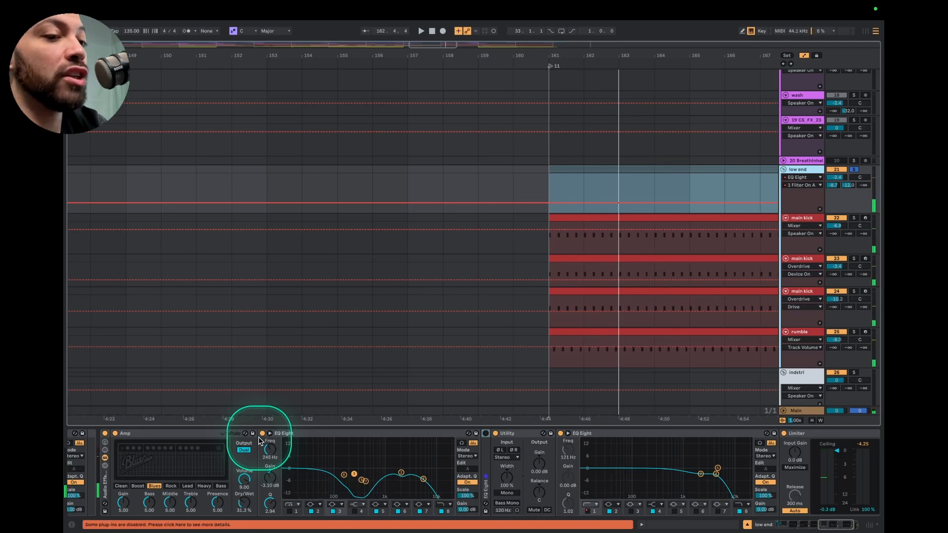
Compare the low end group's sound with the EQ Eight after the second Amp bypassed and then enabled, playing from bar 161
{"action": "left_click", "coordinate": [262, 434]}
{"action": "key", "text": "space"}
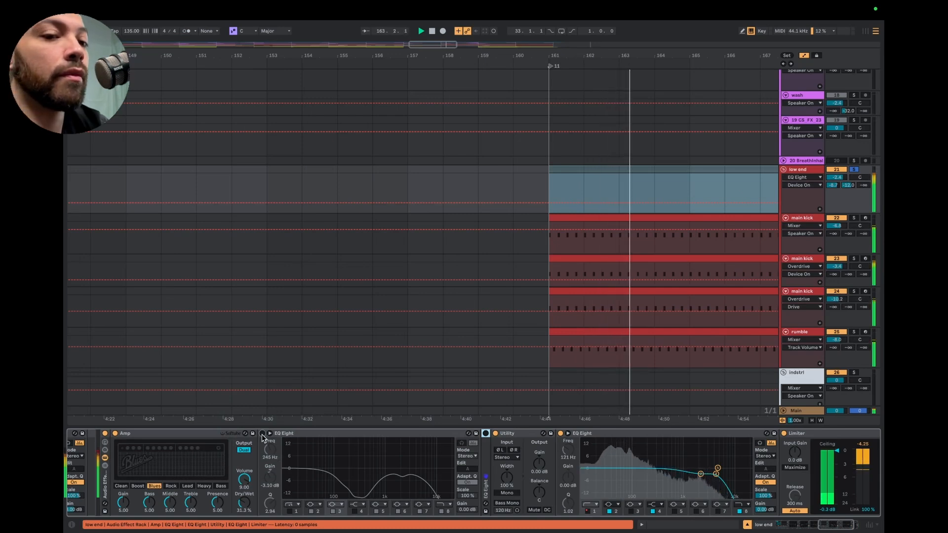
{"action": "key", "text": "space"}
{"action": "left_click", "coordinate": [263, 434]}
{"action": "key", "text": "space"}
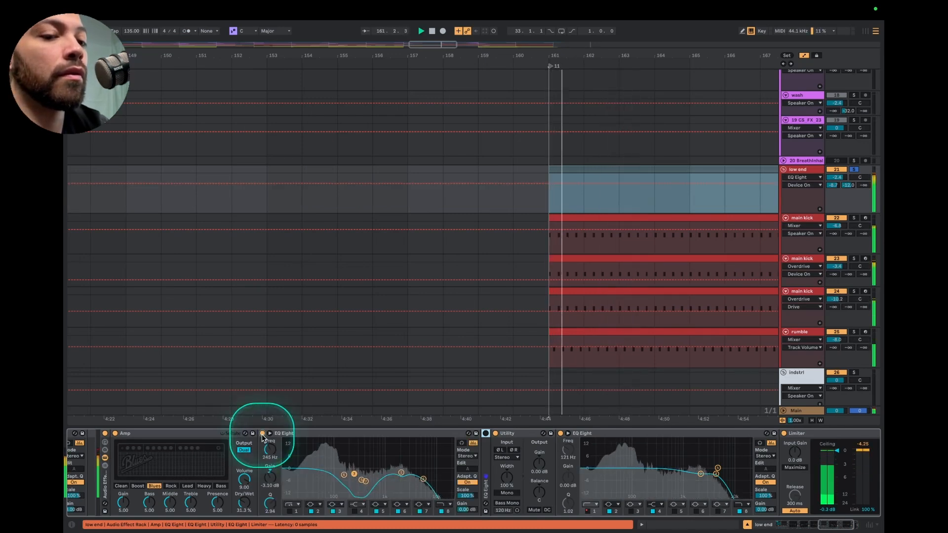
{"action": "key", "text": "space"}
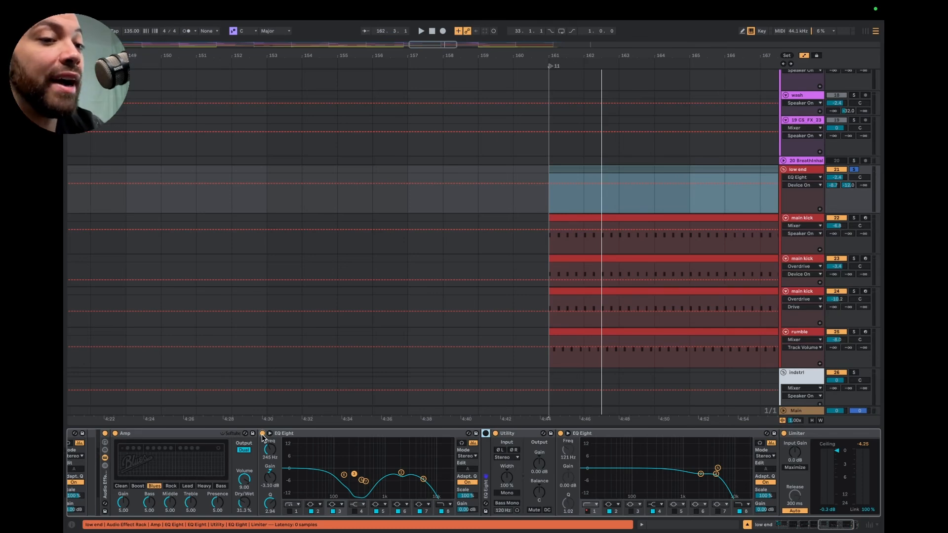
Switch off the EQ Eight after the second Amp on the low end group and select that device
{"action": "left_click", "coordinate": [262, 434]}
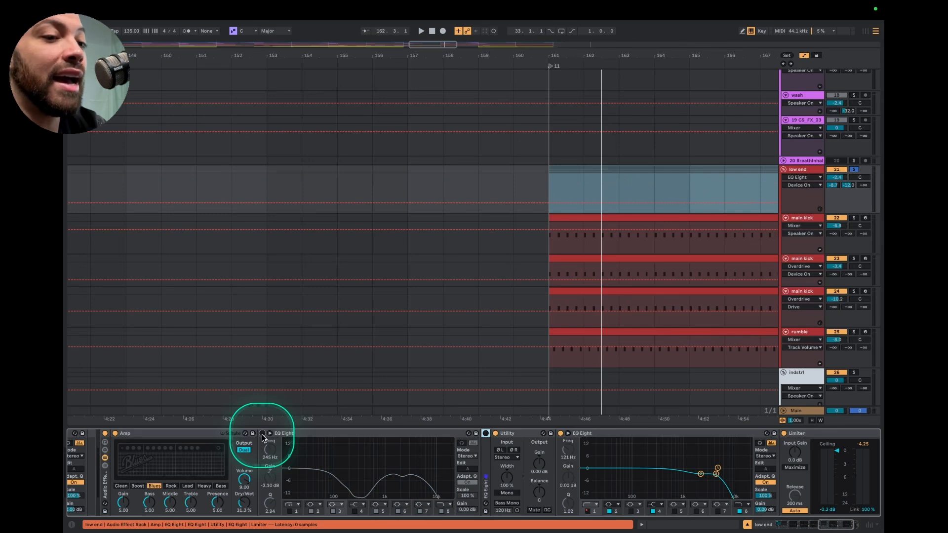
{"action": "left_click", "coordinate": [304, 434]}
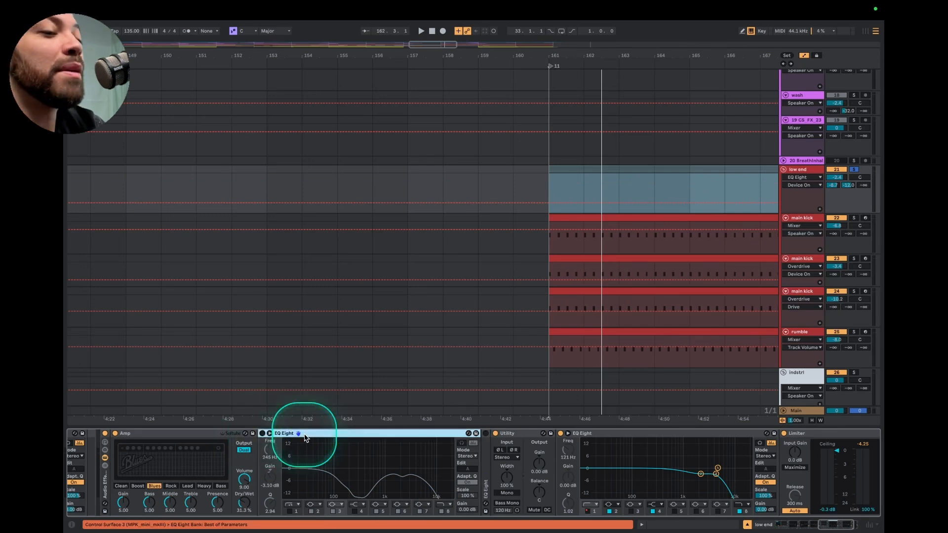